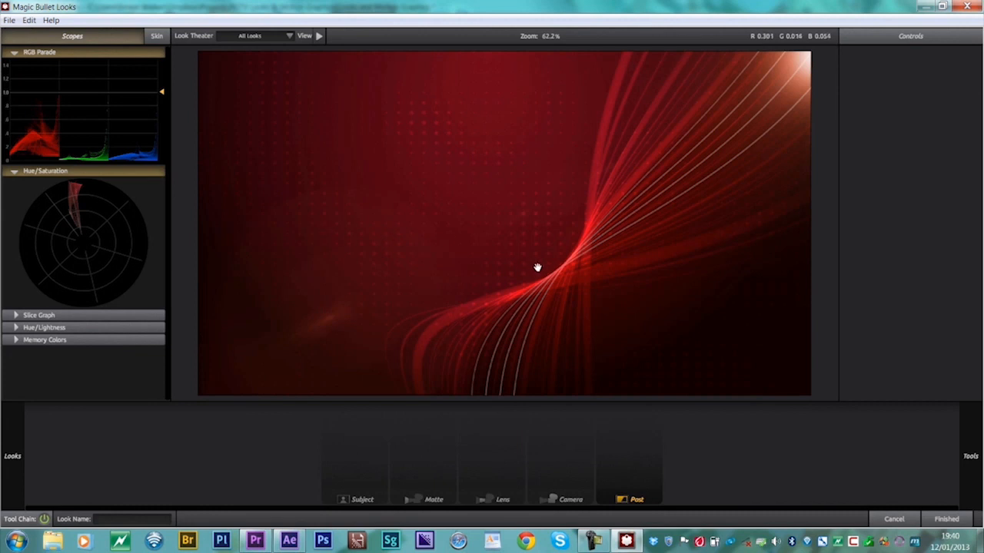
Add a Saturation tool to the Subject stage of the tool chain and set its saturation to 0%
mouse_move(977, 277)
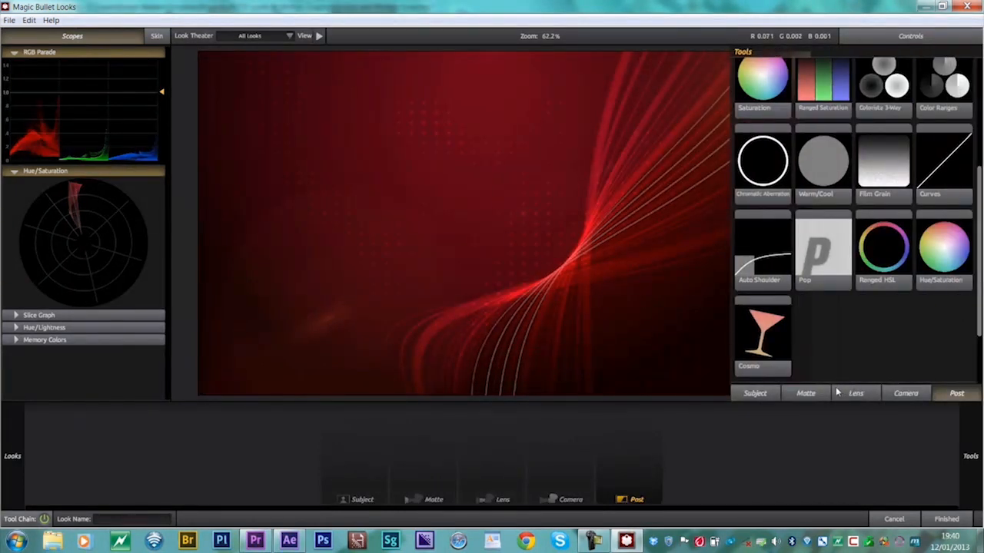
click(807, 394)
click(863, 394)
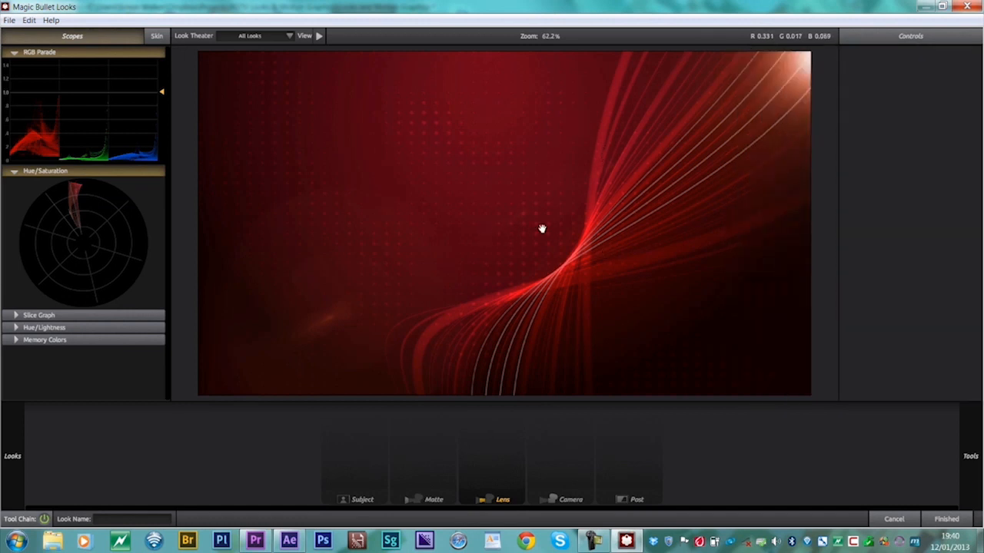
mouse_move(978, 294)
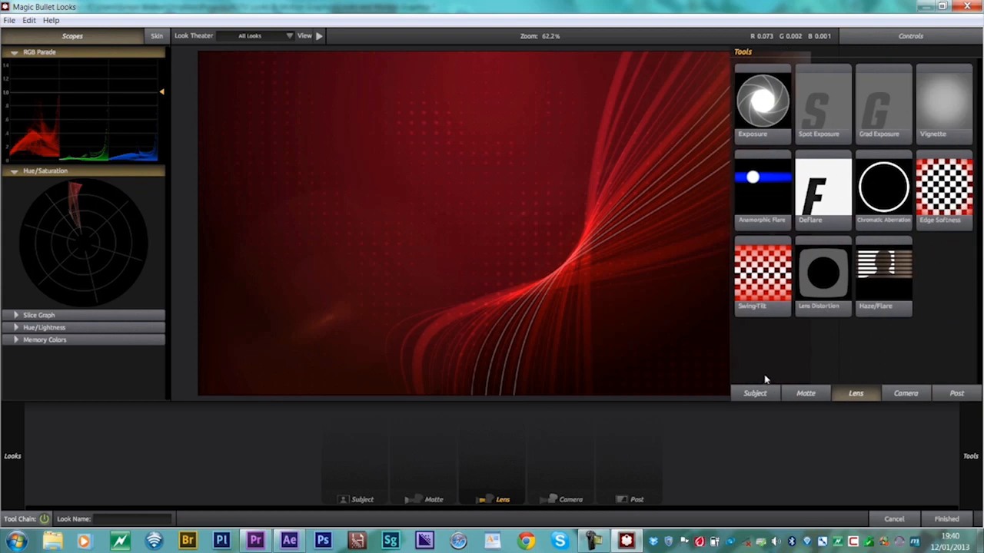
click(756, 393)
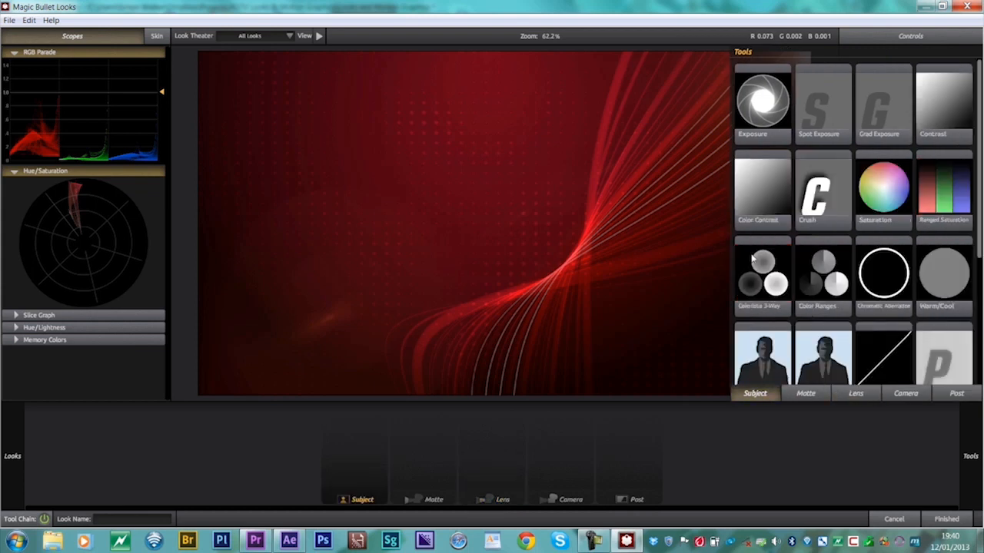
drag(903, 203, 603, 230)
drag(952, 67, 891, 68)
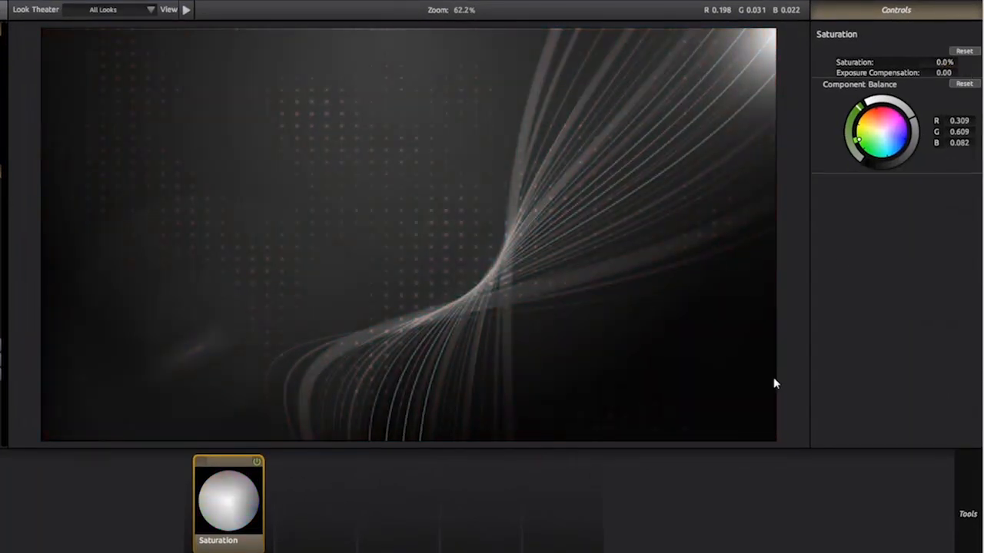
Add a Warm/Cool tool to the Subject stage and shift it to blue, with Warm/Cool +1.514 and Tint +0.048
mouse_move(982, 380)
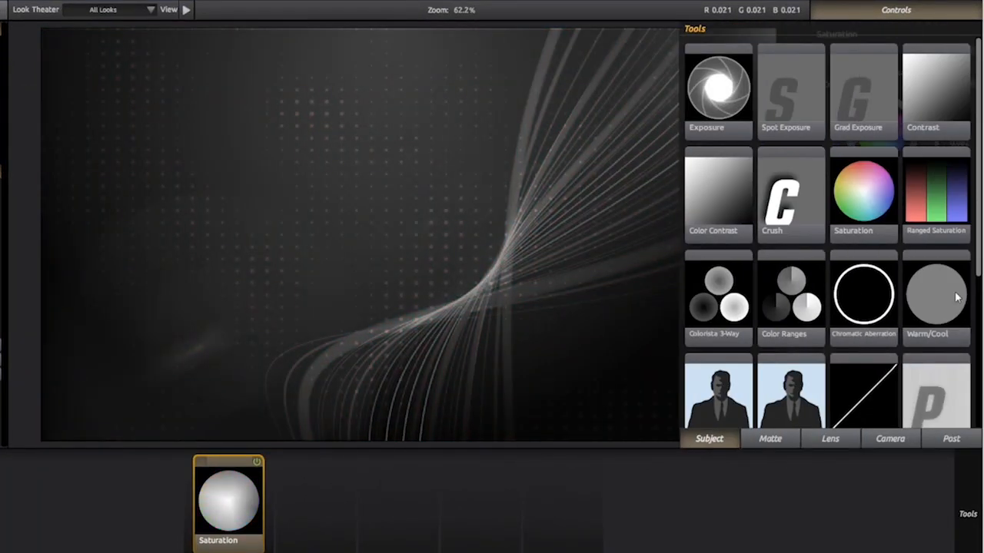
drag(945, 278, 576, 332)
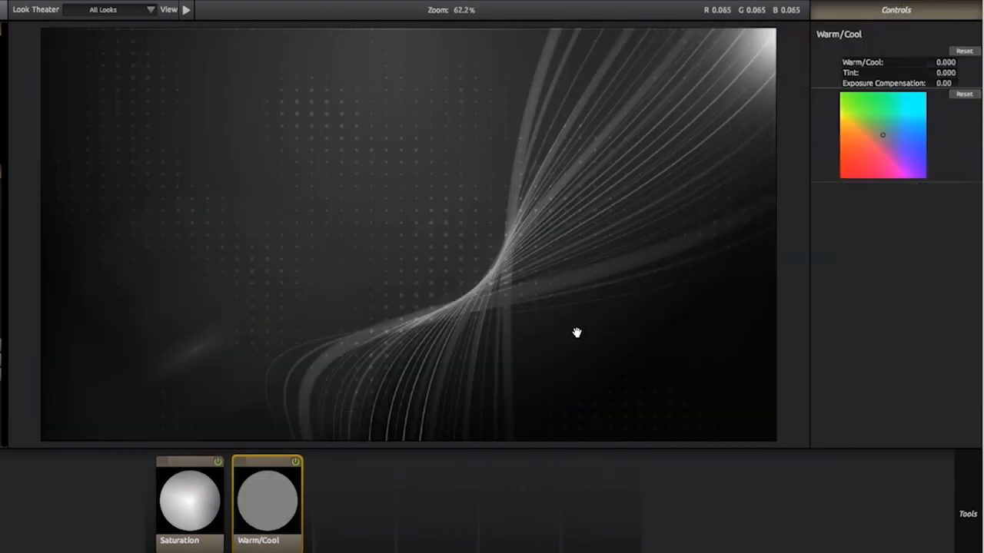
drag(884, 139, 914, 125)
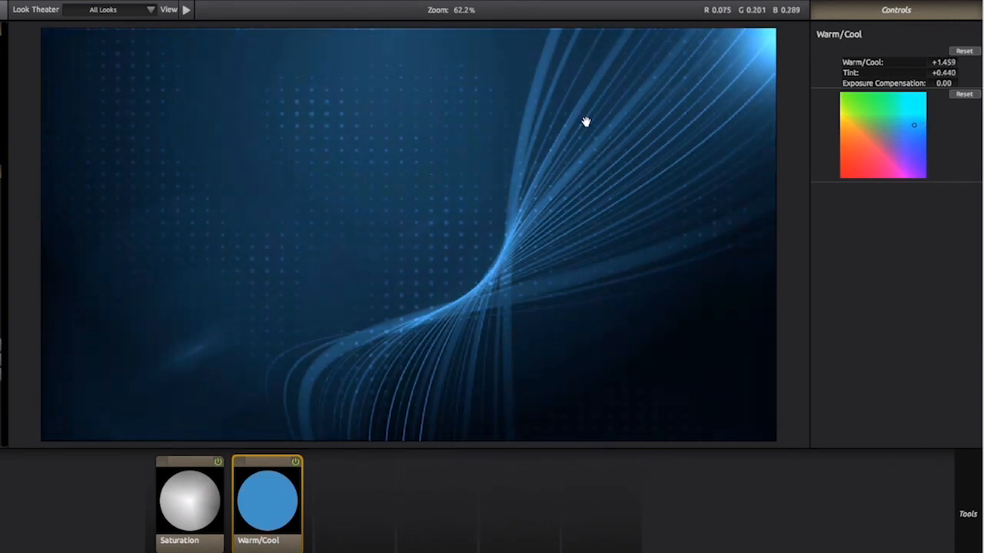
drag(907, 132, 916, 133)
Turn off Warm/Cool and add a Matte Gradient from the picture's upper-right corner to its centre, colored R 0.700, G 0.420, B 0.070
click(296, 462)
mouse_move(974, 388)
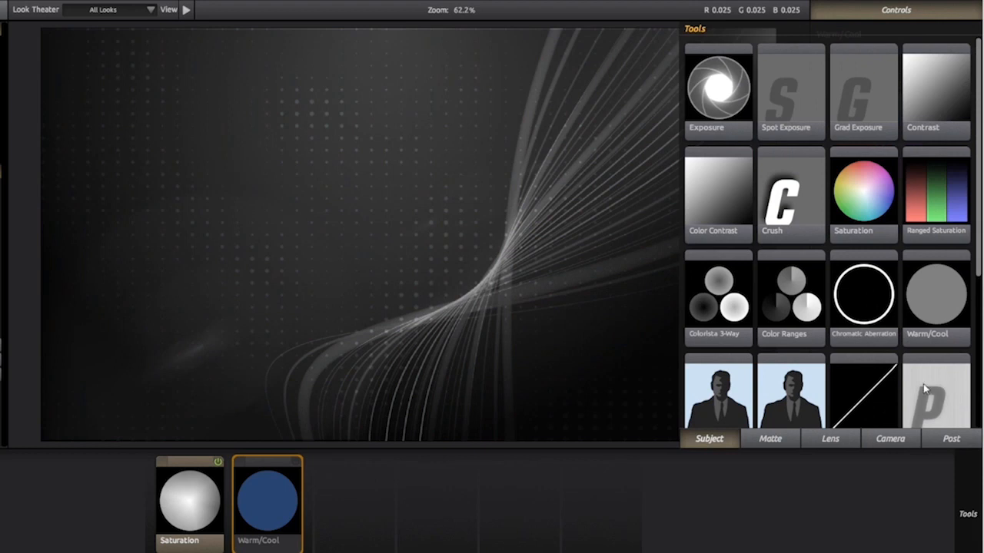
click(790, 439)
drag(867, 219, 560, 261)
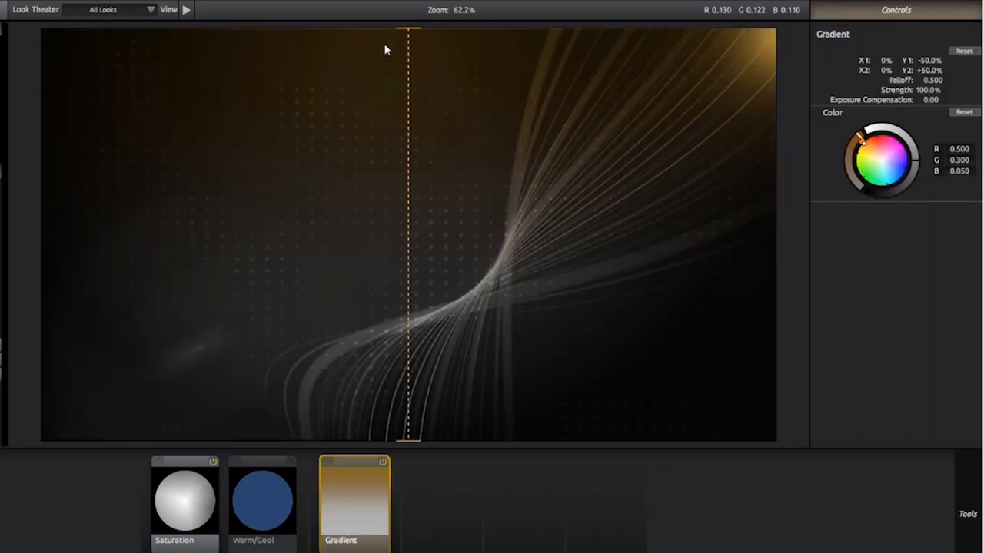
drag(408, 32, 734, 53)
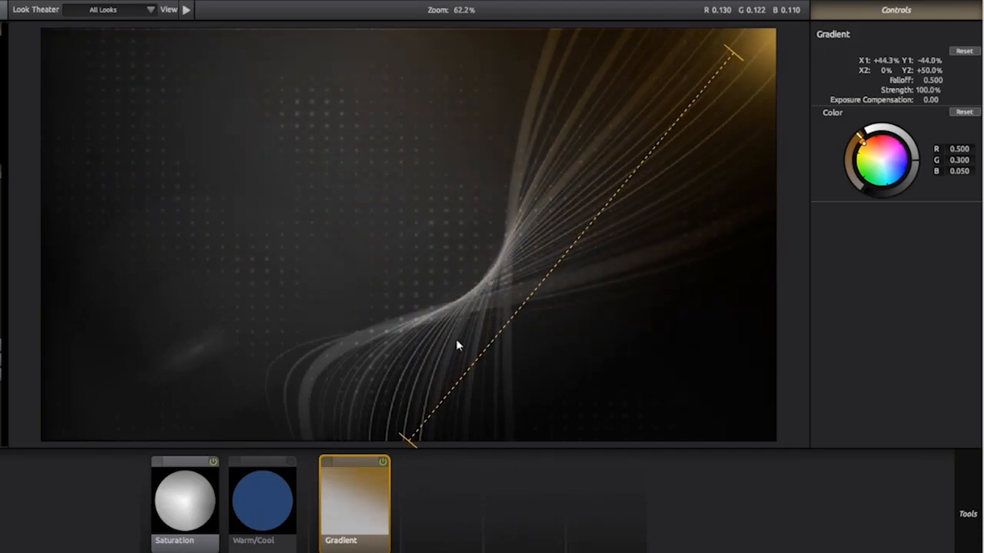
drag(406, 439, 384, 299)
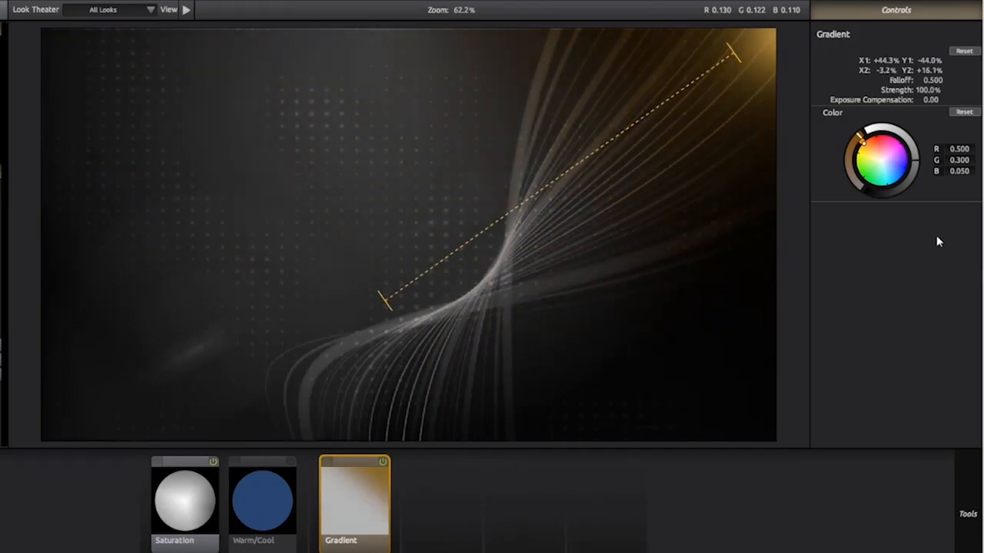
drag(914, 160, 907, 136)
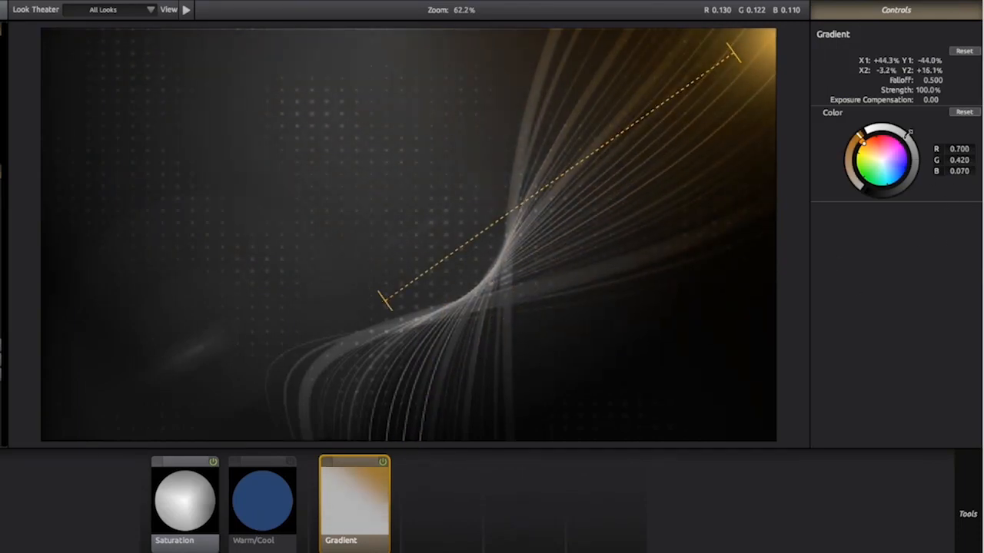
Add a second Matte Gradient running across the picture from its left edge, with X1 -45.6%, Y1 +0.1%, X2 +28.1% and Y2 +6.4%
mouse_move(982, 377)
drag(846, 204, 364, 226)
drag(408, 31, 75, 234)
drag(413, 435, 615, 259)
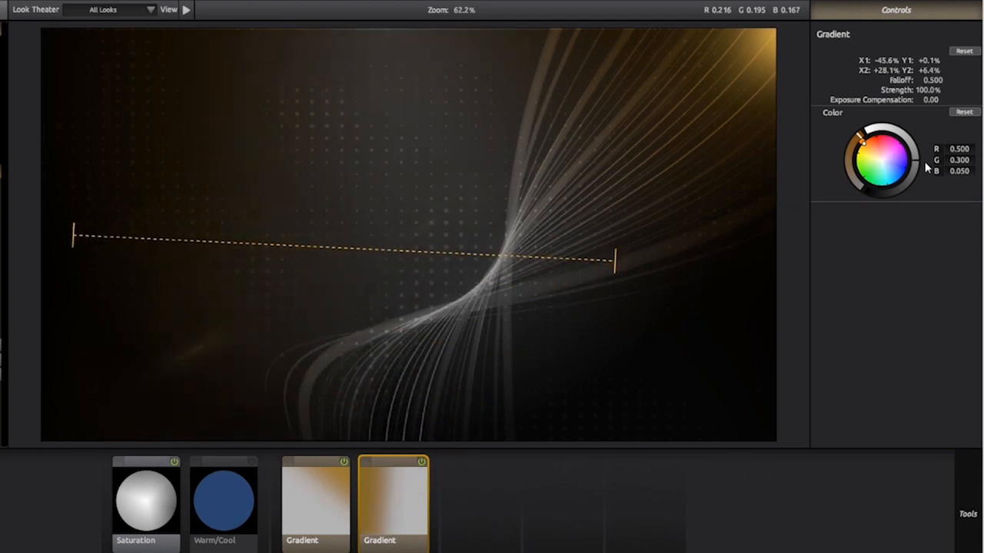
Color the second gradient pink (R 0.669, G 0.399, B 0.601), with exposure compensation +3.20 and falloff 0.060
drag(915, 156, 888, 147)
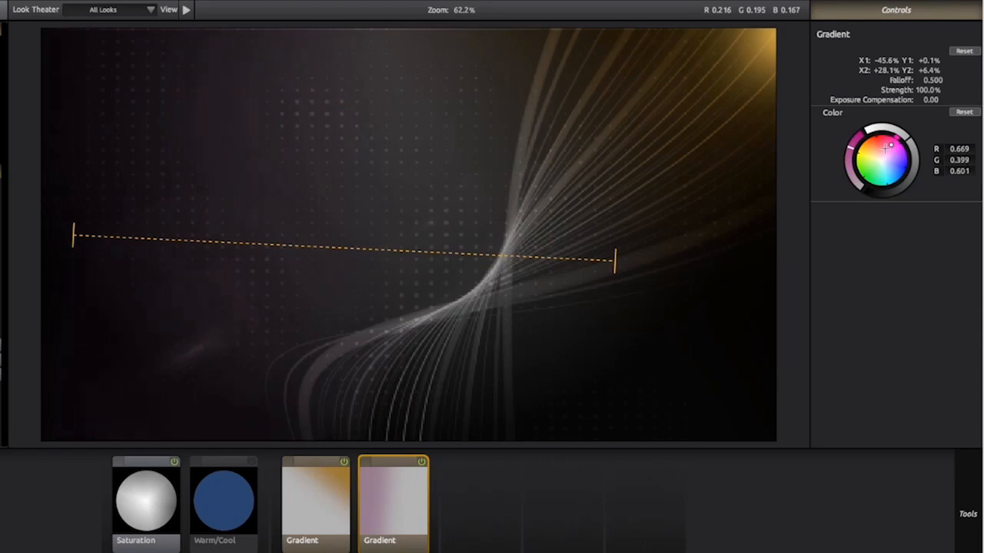
drag(931, 100, 961, 100)
drag(932, 81, 904, 81)
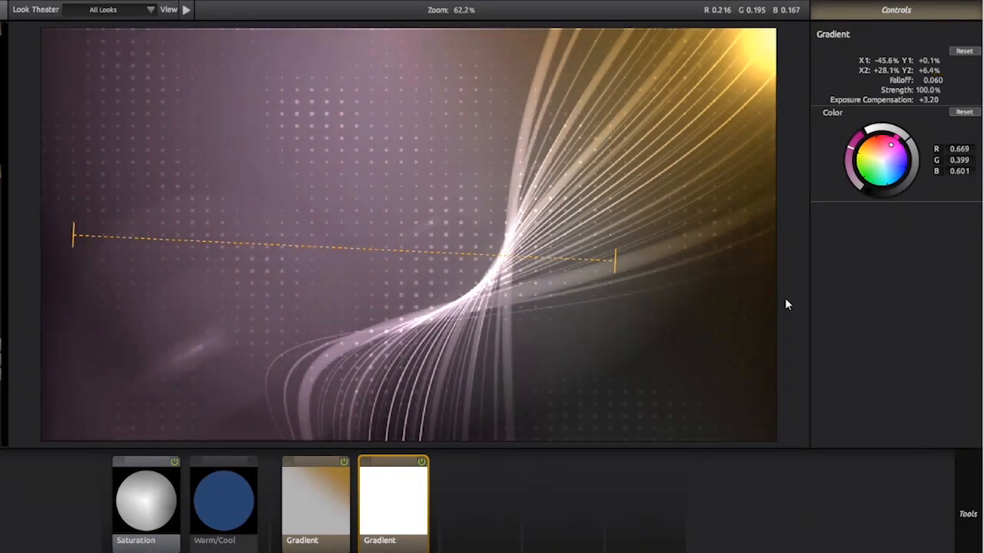
Add an Auto Shoulder tool to the Post stage of the tool chain
mouse_move(981, 338)
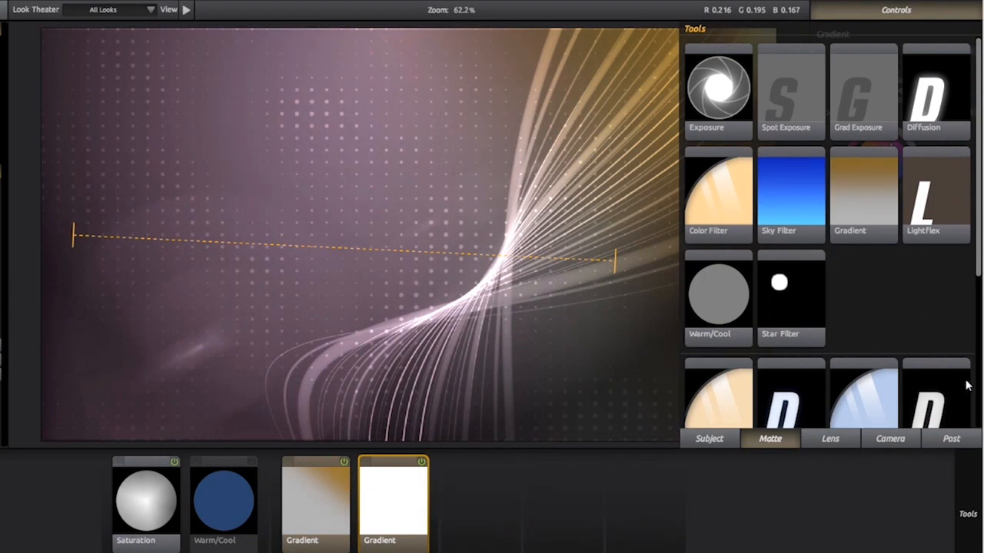
click(962, 440)
scroll(913, 351, down, 5)
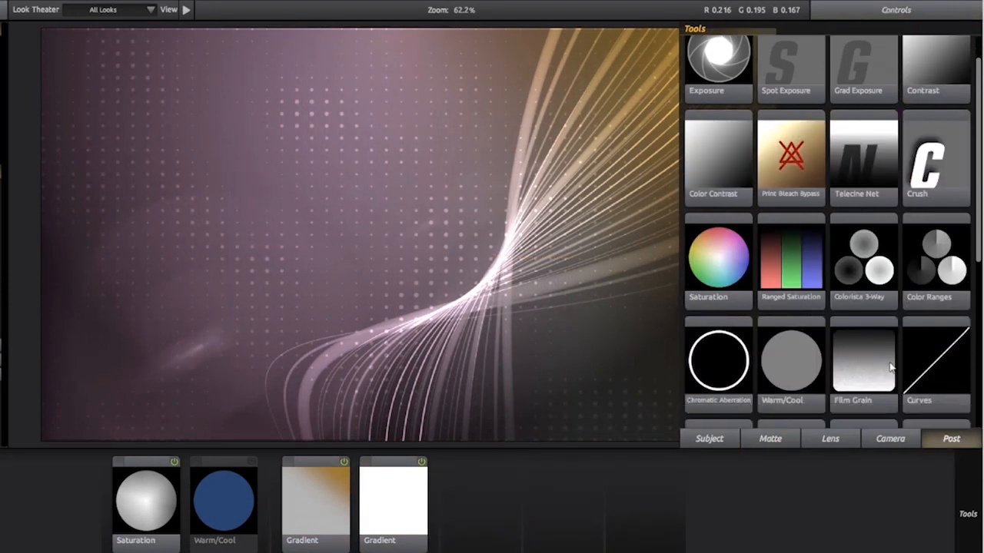
drag(740, 329, 779, 465)
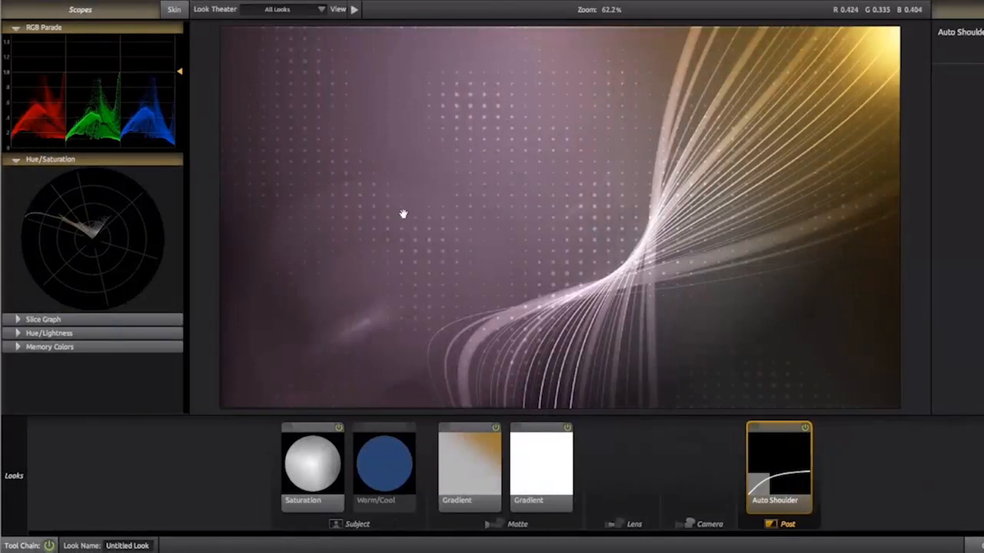
Compare the picture highlights and scopes with Auto Shoulder off and on, leaving it enabled
click(805, 429)
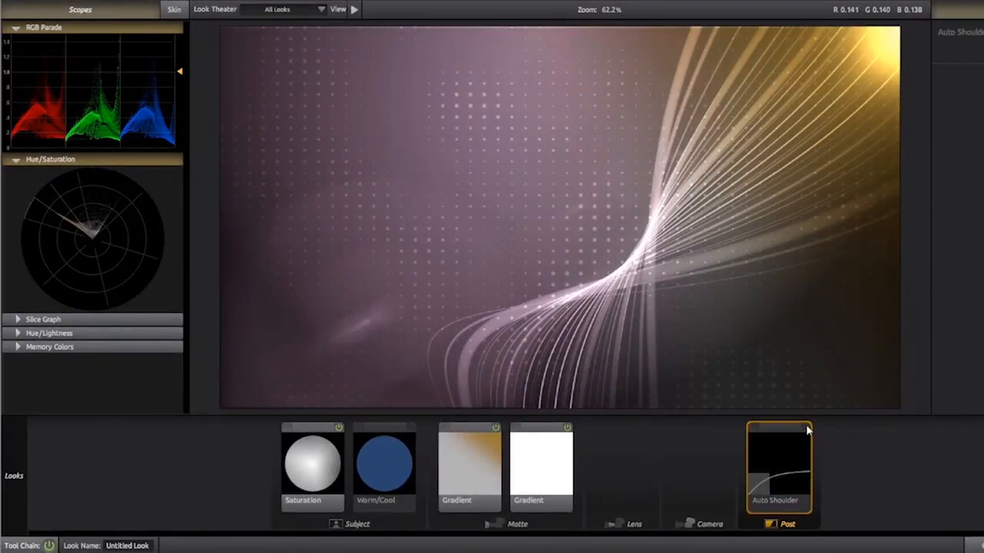
click(805, 429)
click(805, 429)
click(804, 429)
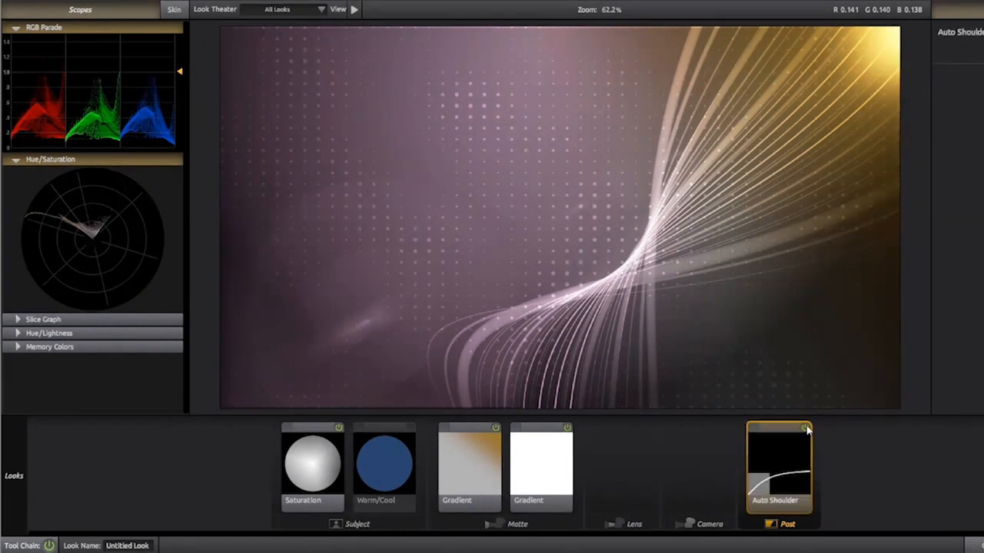
click(805, 429)
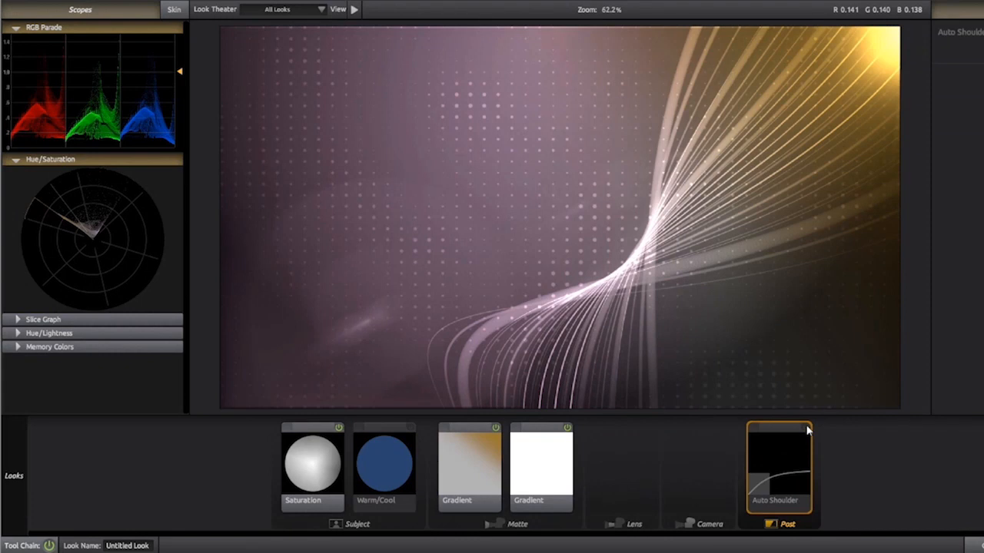
click(804, 429)
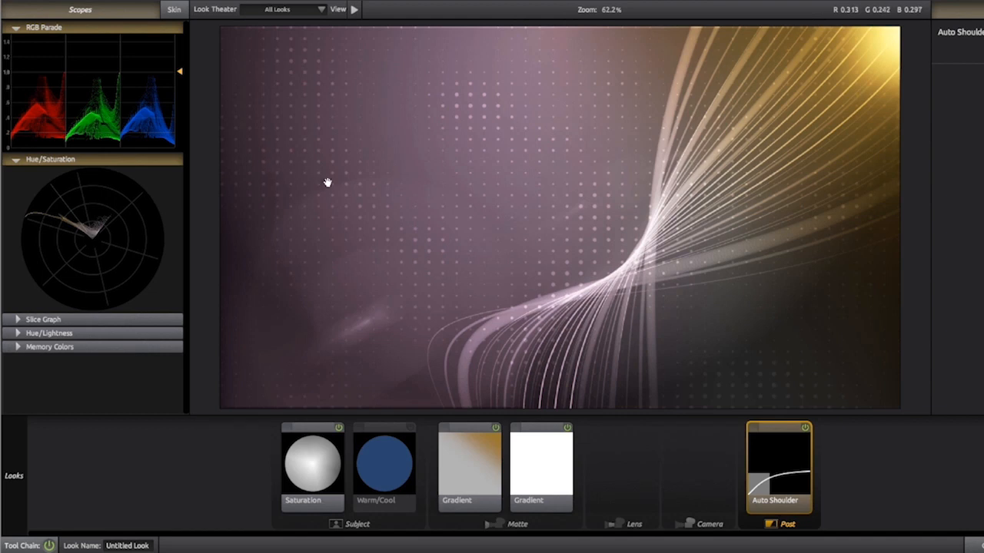
Delete both Gradient tools from the Matte stage and turn Warm/Cool back on
click(553, 477)
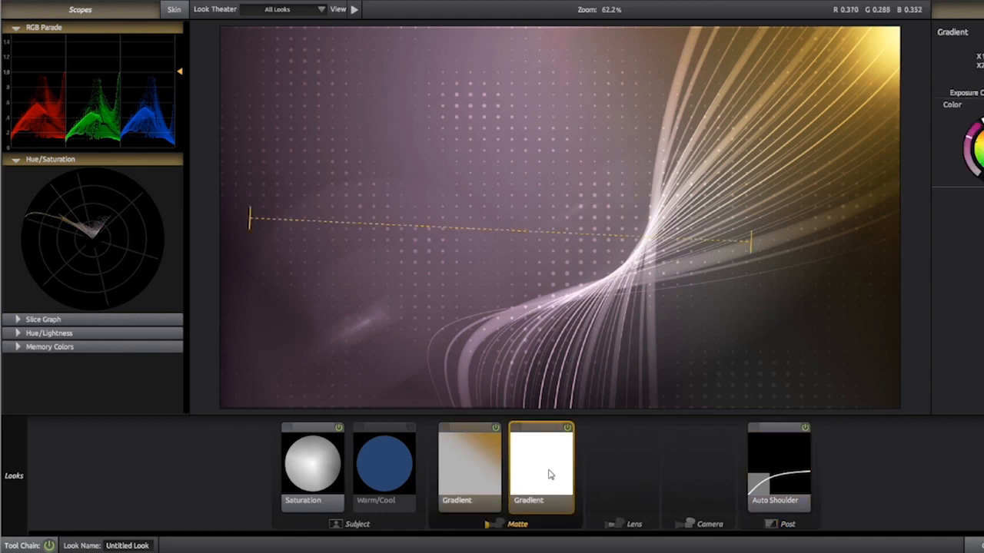
key(Delete)
click(502, 466)
key(Delete)
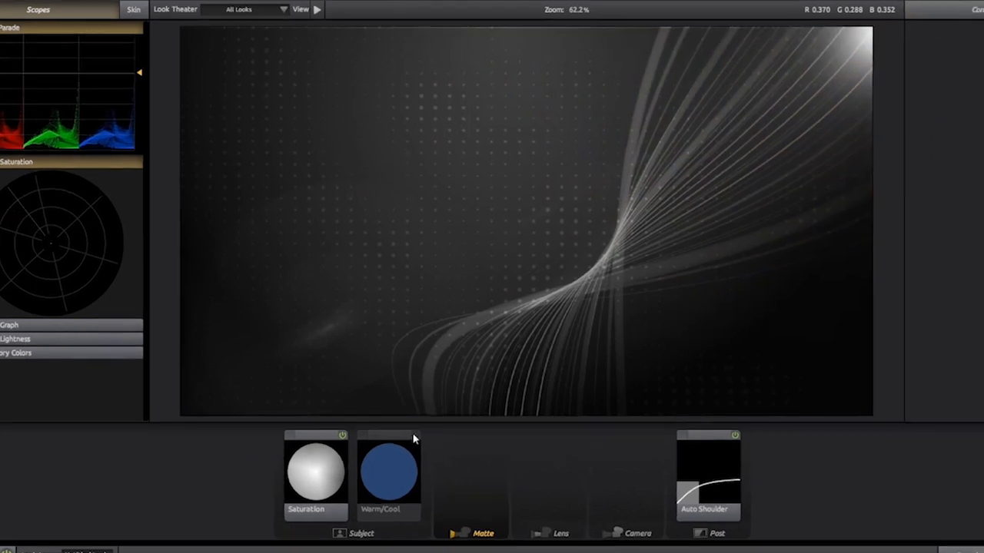
click(412, 439)
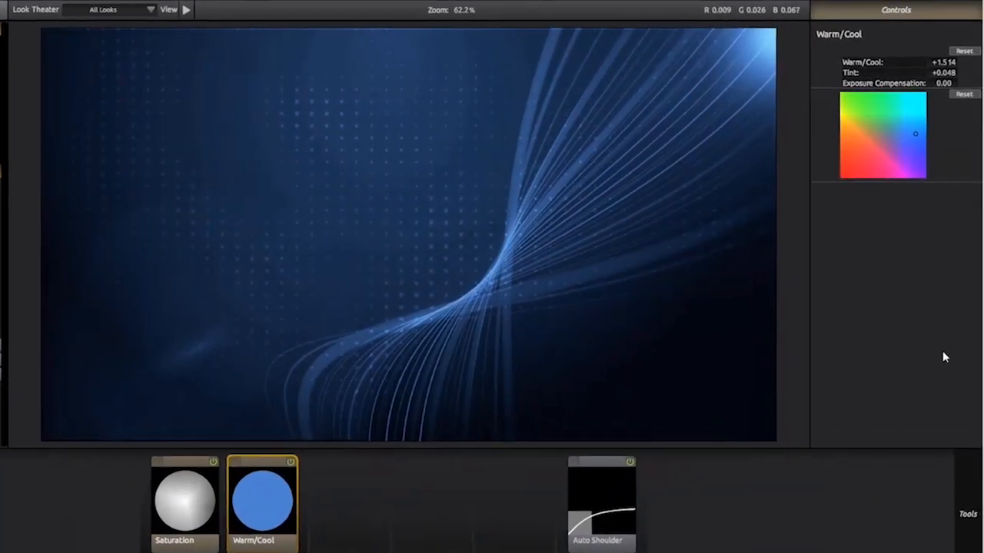
Add a Lens Vignette and shape it into an ellipse left of centre, with radius about 0.63, aspect 1.28 and spread 0.83
mouse_move(968, 500)
click(837, 439)
drag(958, 47, 577, 123)
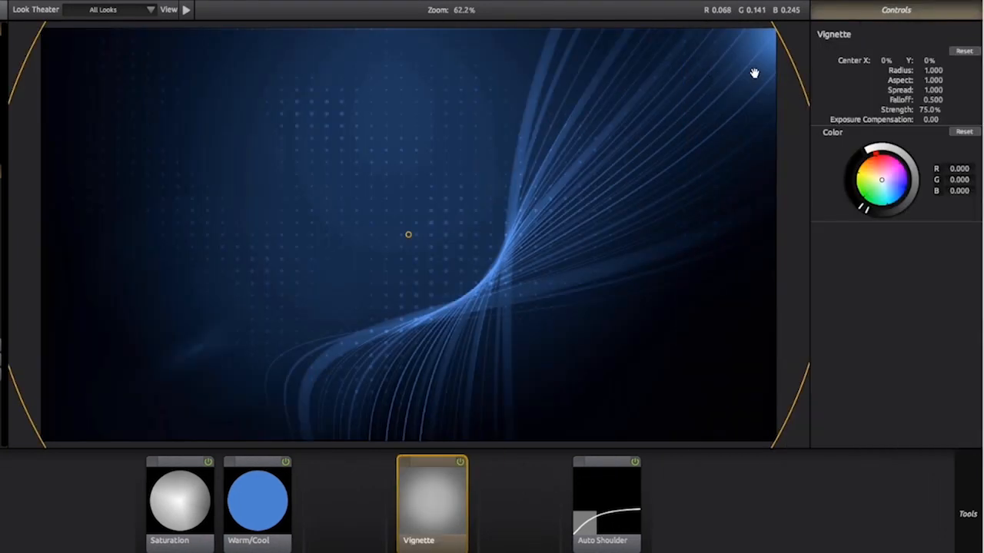
drag(759, 71, 587, 118)
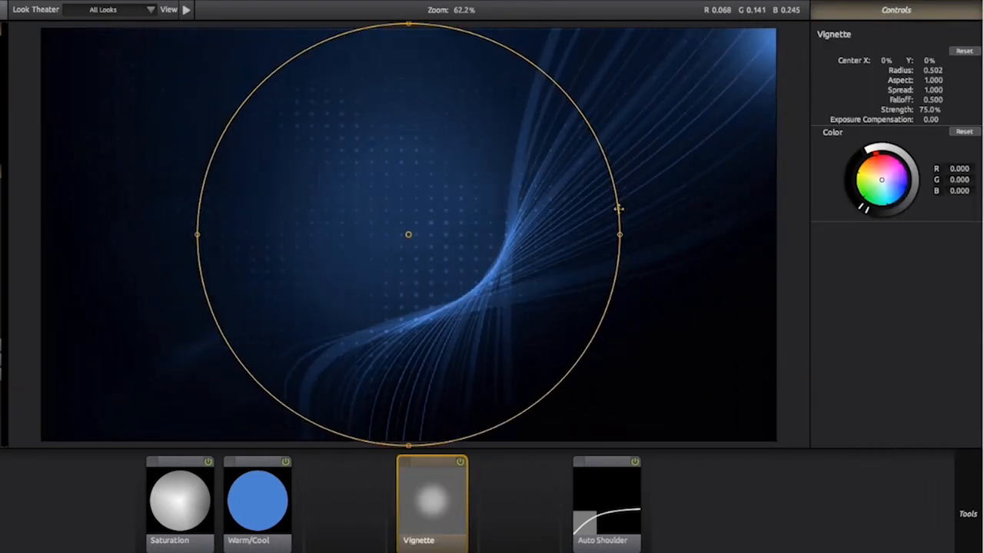
drag(622, 232, 665, 190)
mouse_move(541, 200)
mouse_down()
mouse_move(439, 178)
mouse_move(307, 219)
mouse_move(331, 217)
mouse_up()
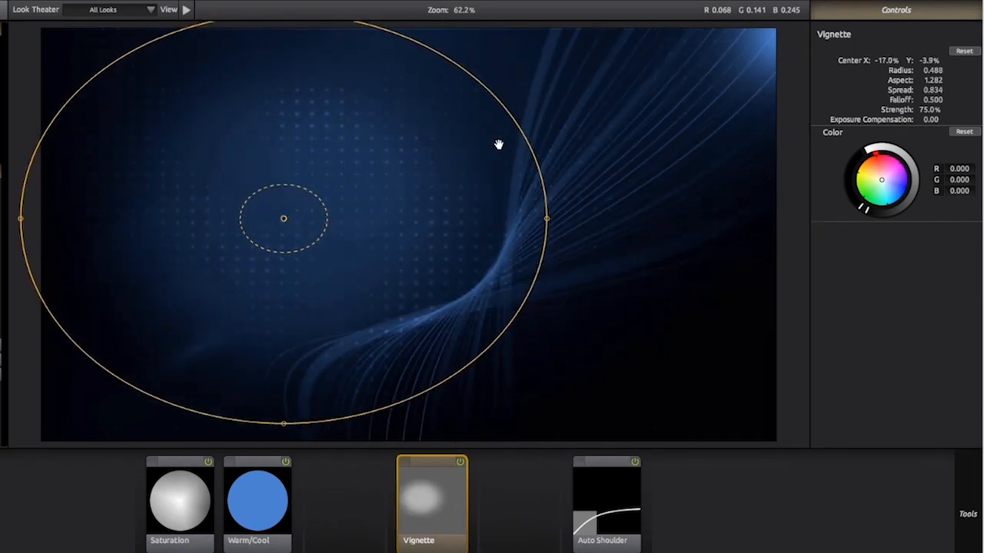
drag(521, 138, 604, 123)
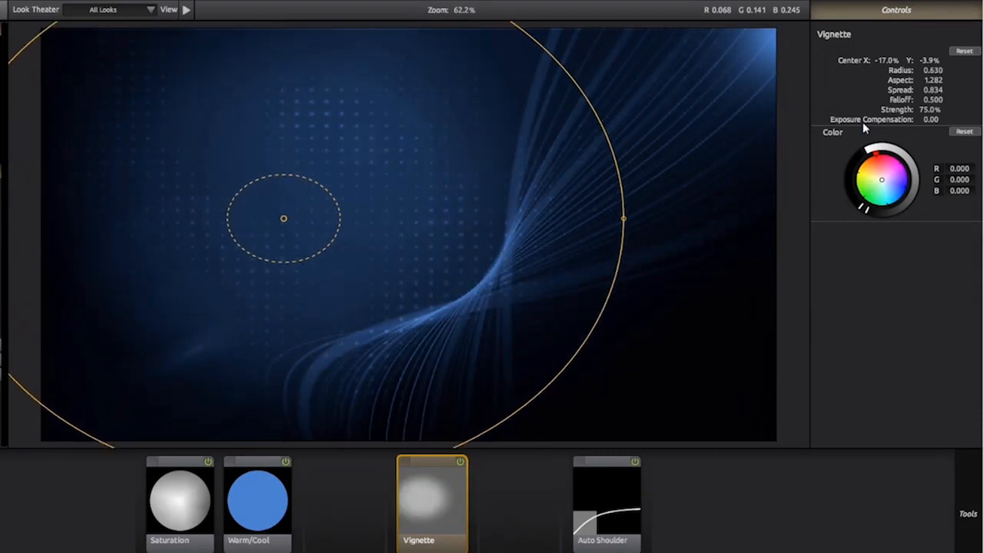
Set the vignette's strength to 71%, move its centre to X -18.2%, Y -10.7%, and reduce its radius to 0.622
mouse_move(928, 113)
mouse_down()
mouse_move(895, 114)
mouse_move(922, 113)
mouse_up()
drag(372, 270, 360, 242)
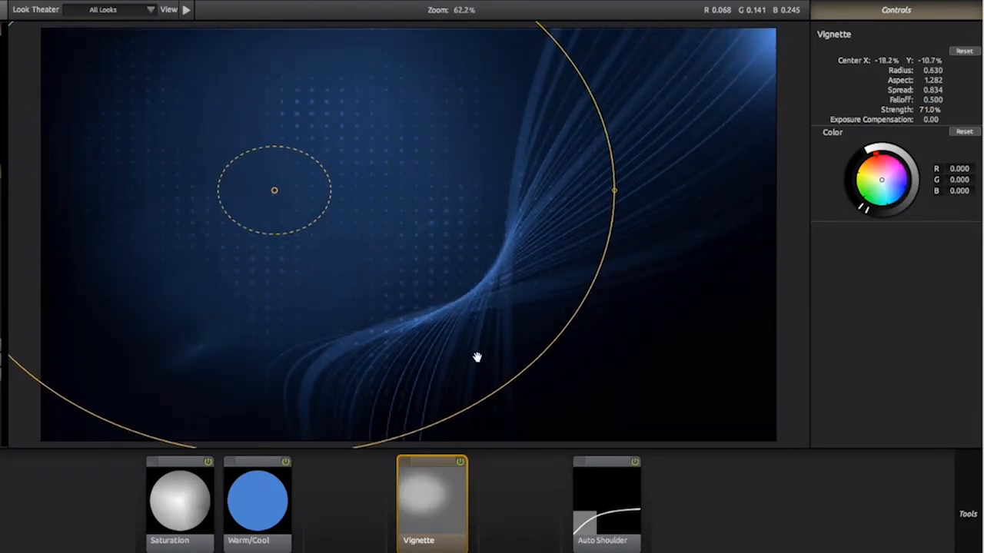
drag(487, 391, 487, 389)
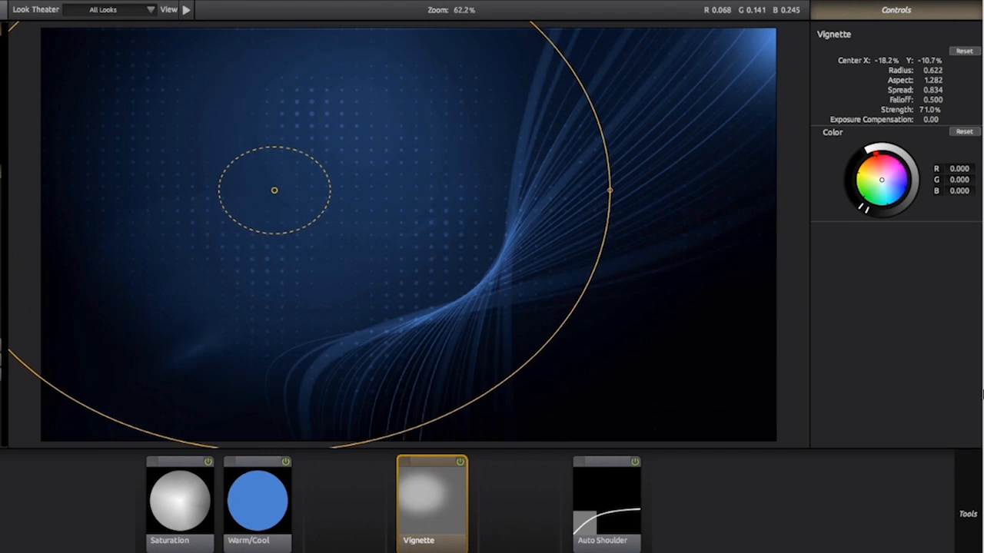
Add a Lens Swing-Tilt blur angled toward the picture's upper-right corner, with X1 +2.2%, Y1 +7.0%, X2 +43.9% and Y2 -39.3%
mouse_move(981, 385)
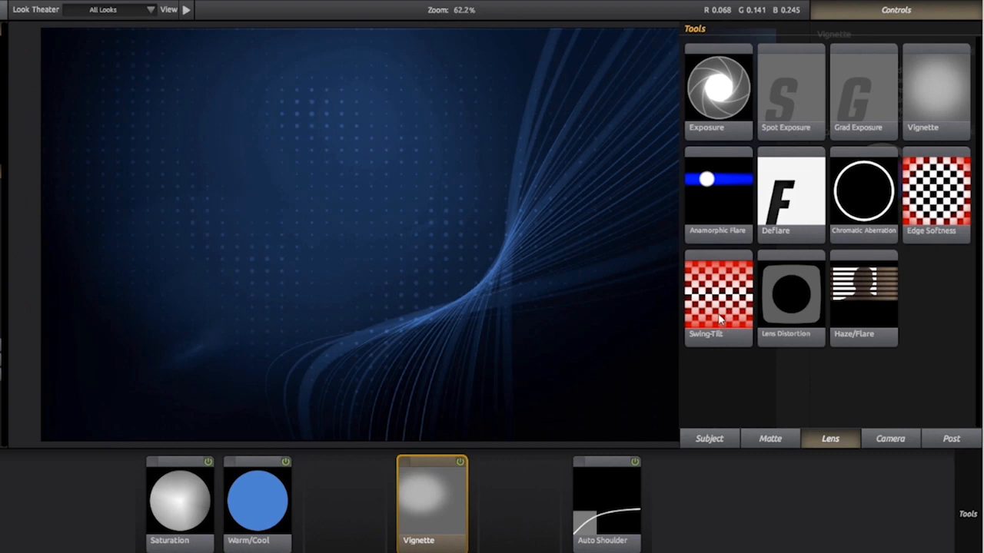
drag(721, 319, 499, 184)
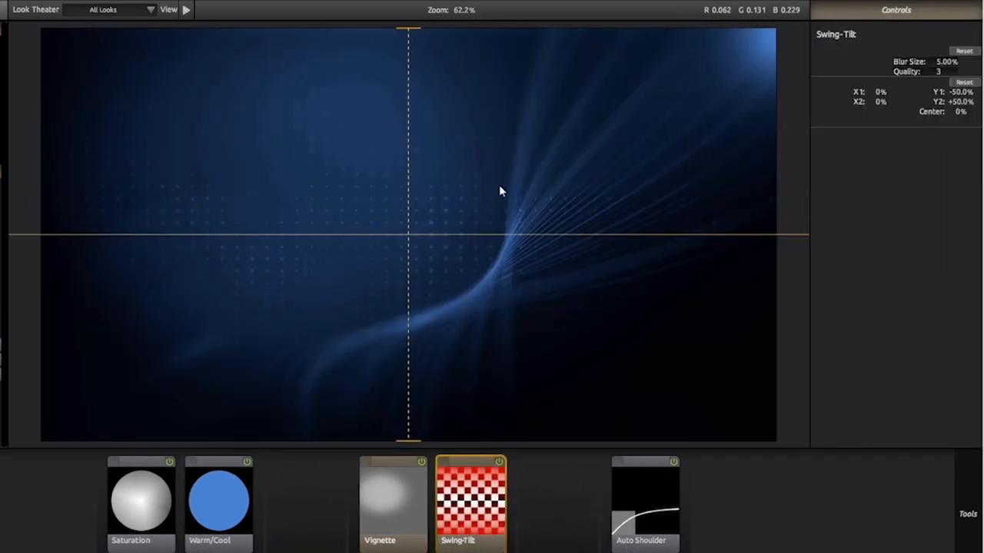
drag(409, 33, 681, 85)
drag(395, 431, 98, 348)
drag(429, 268, 729, 77)
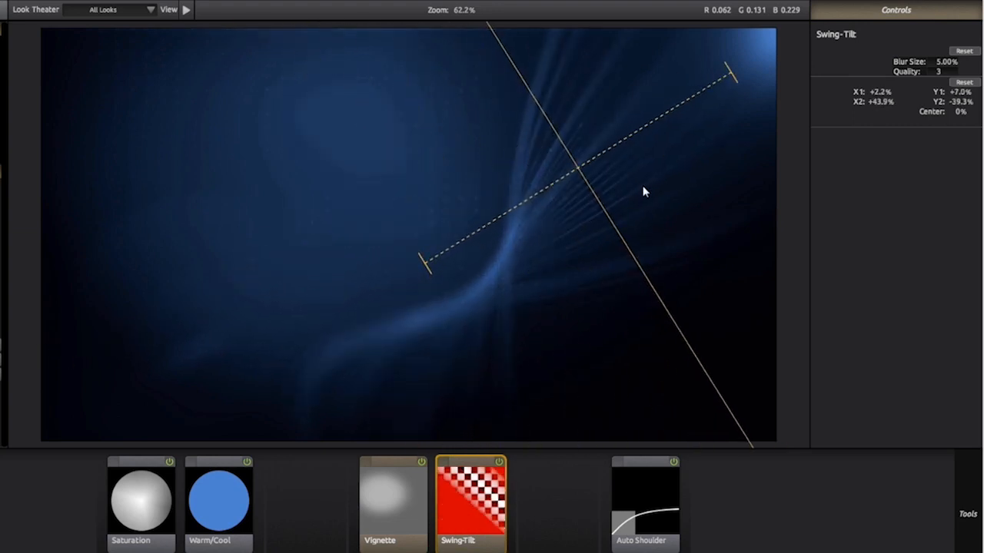
Stretch the Swing-Tilt axis to X1 -100%, Y1 +100%, X2 +100%, Y2 -100% and move its centre to about +1.1%
drag(607, 205, 600, 159)
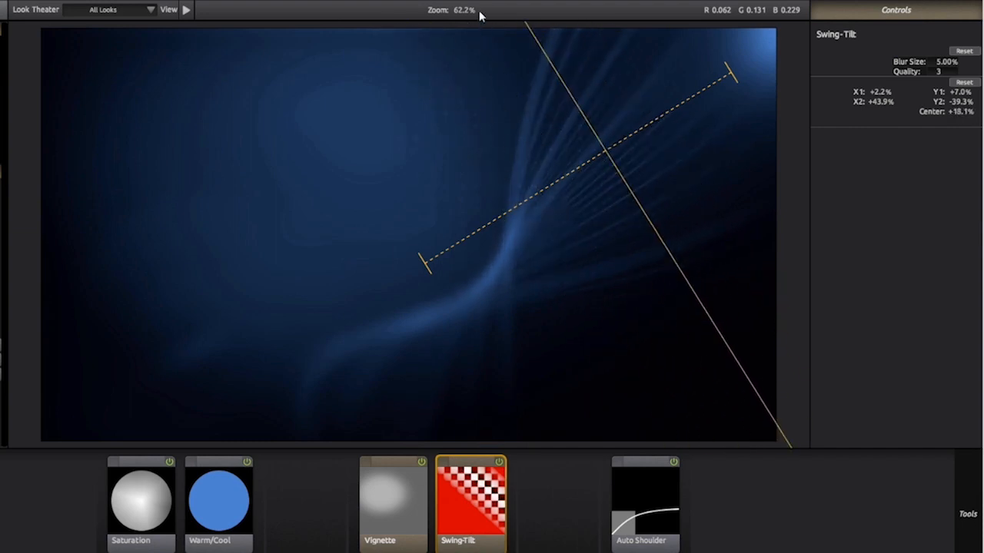
drag(464, 10, 386, 10)
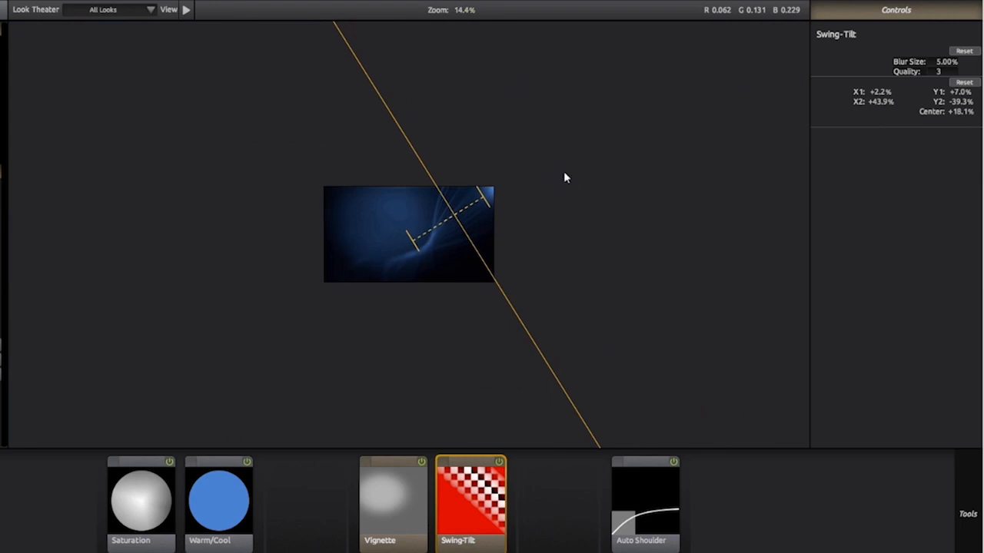
drag(488, 193, 602, 121)
drag(416, 236, 171, 325)
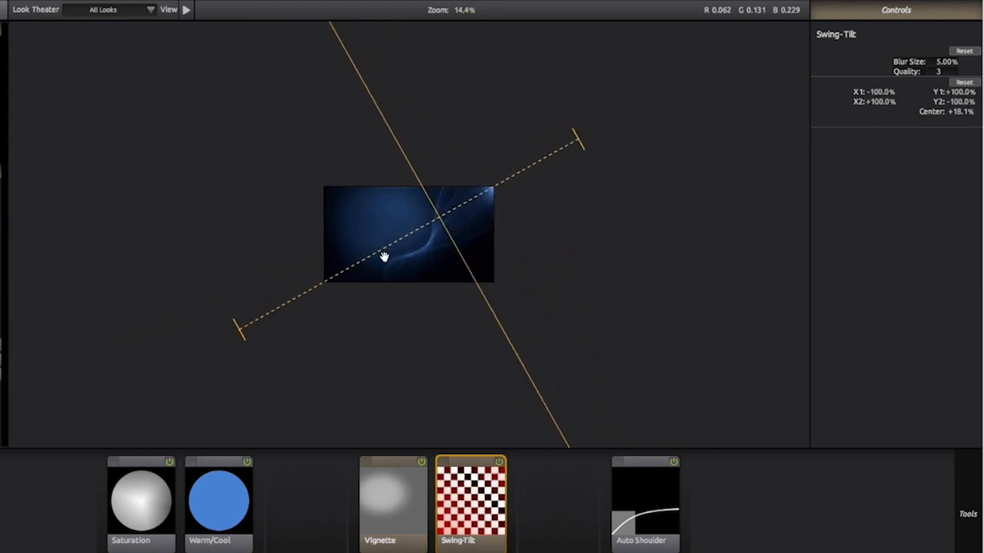
drag(446, 233, 411, 245)
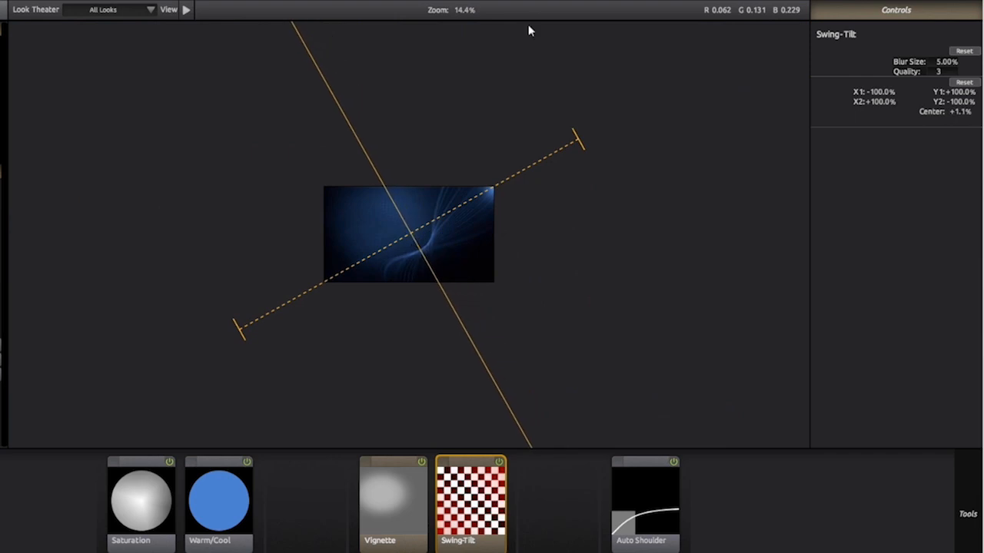
Shift the Swing-Tilt centre to about -3.6% and set its blur size to 4.14%
drag(465, 11, 506, 11)
drag(436, 236, 382, 258)
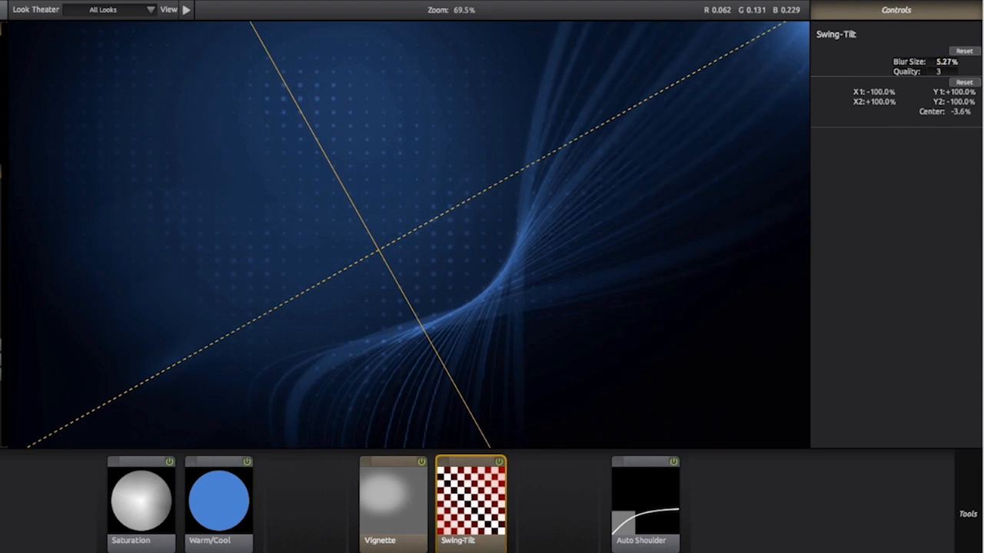
drag(946, 61, 854, 207)
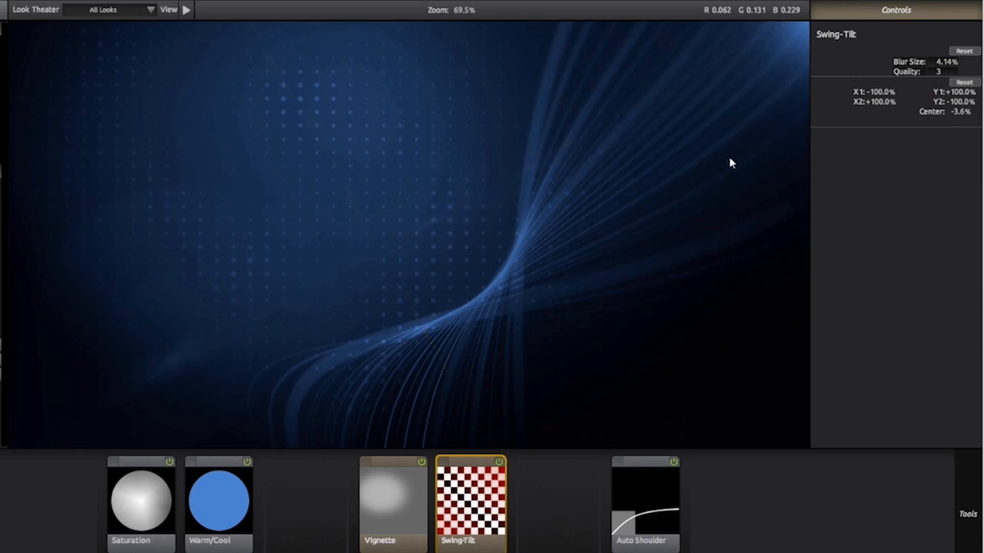
Replace the Lens Swing-Tilt with Edge Softness, shaped into a tall ellipse with radius about 0.520, aspect 0.655 and spread 0.608
drag(488, 454, 930, 258)
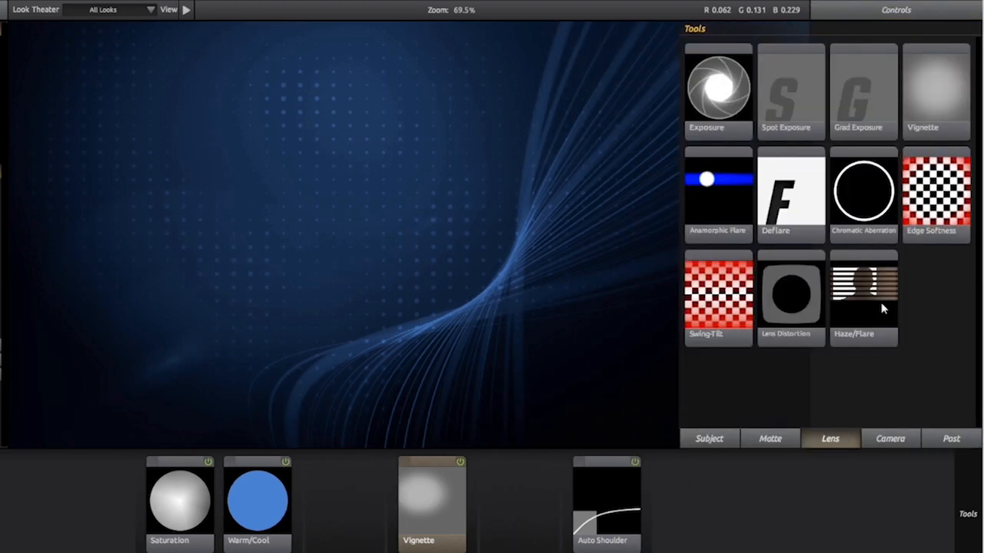
drag(938, 206, 538, 179)
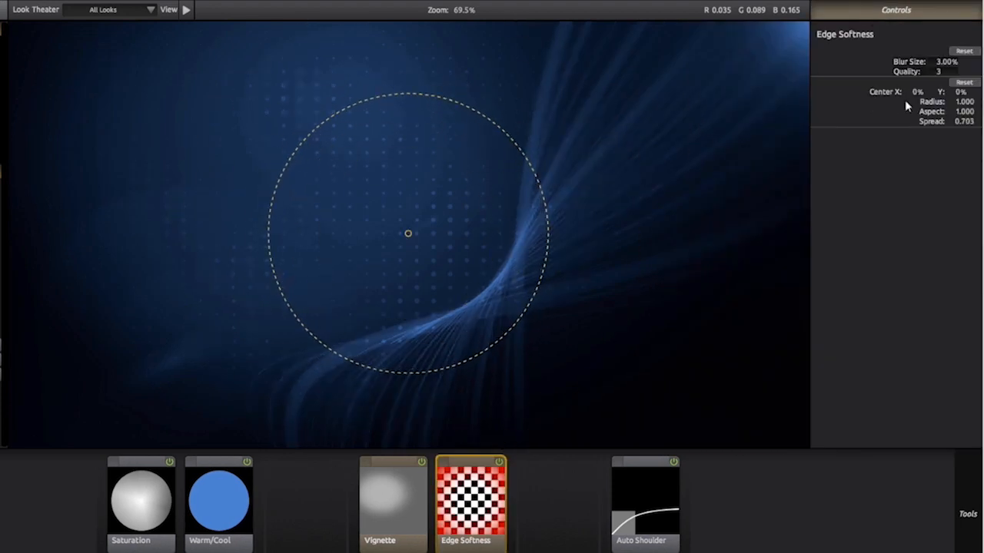
drag(959, 104, 922, 106)
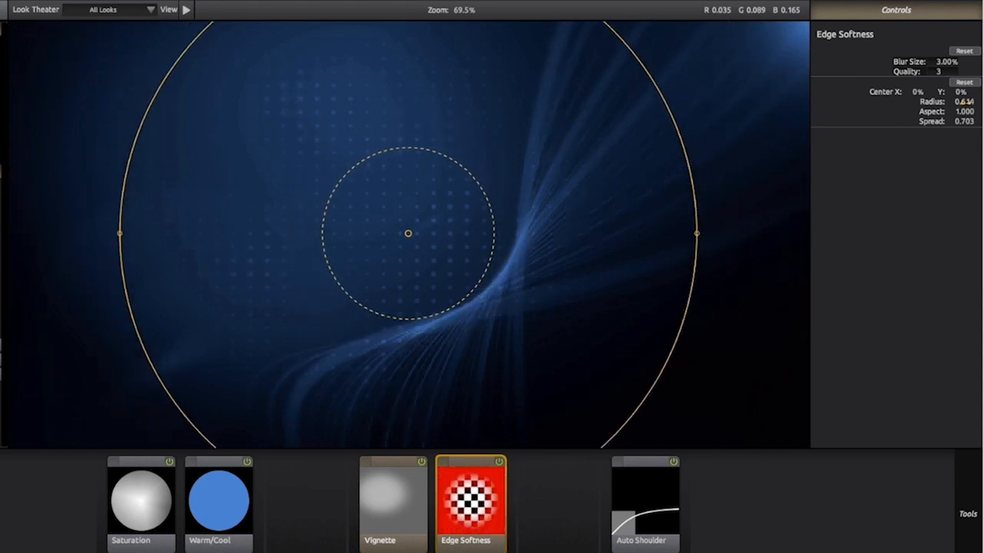
drag(575, 185, 563, 190)
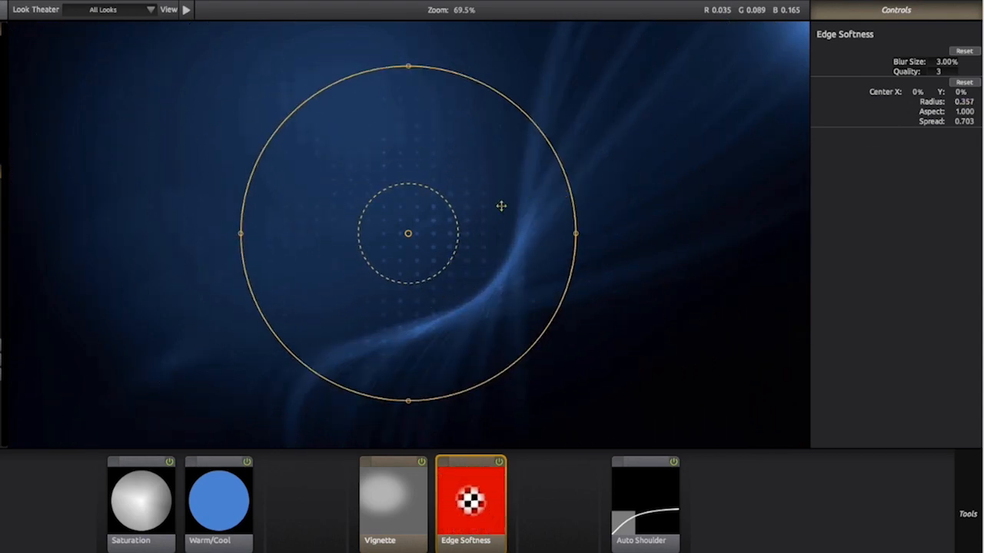
mouse_move(457, 224)
mouse_down()
mouse_move(508, 205)
mouse_move(446, 220)
mouse_move(497, 213)
mouse_move(474, 223)
mouse_up()
drag(576, 234, 564, 159)
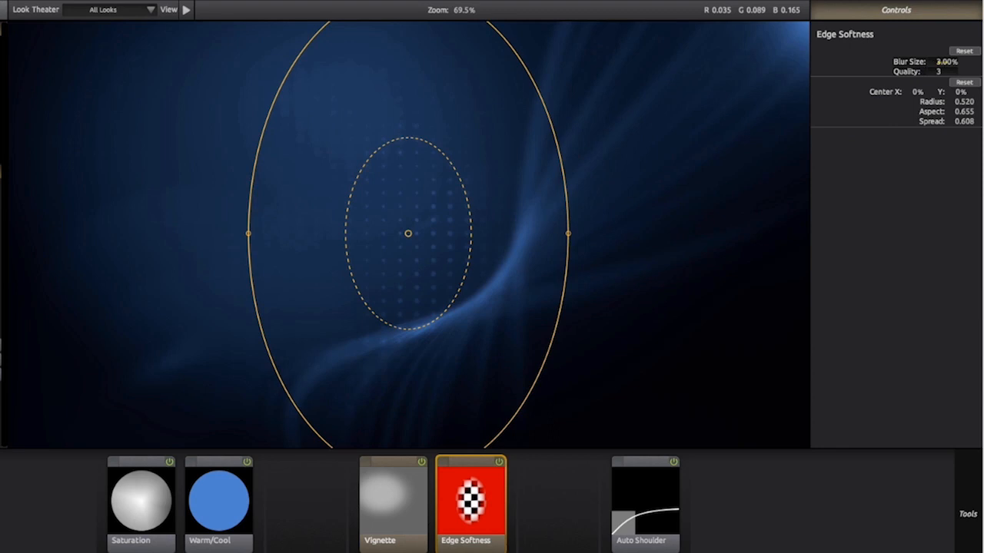
Set the Edge Softness blur size to 1.46%, enlarge its radius to about 0.948, and move its centre to X -17.9%, Y -8.9%
drag(945, 62, 915, 62)
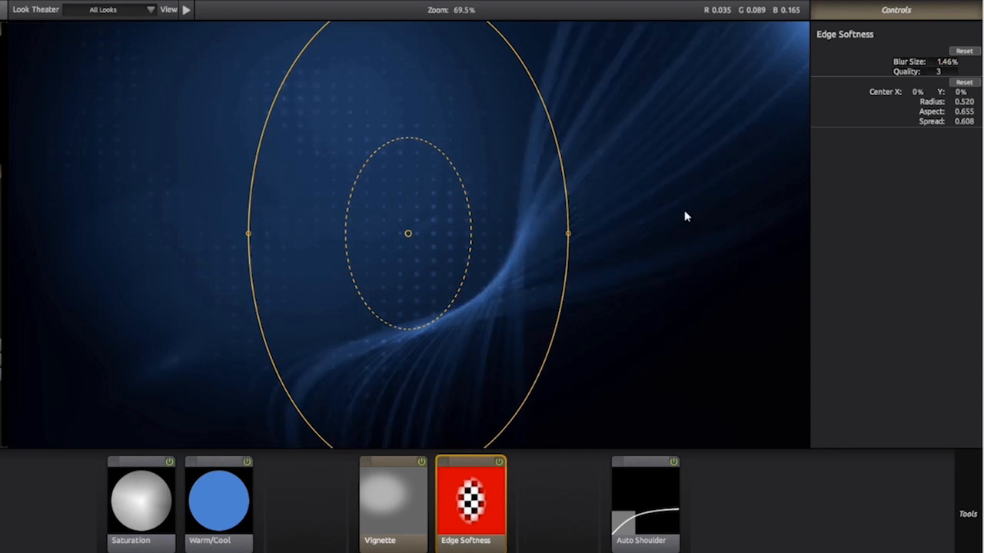
drag(569, 218, 700, 205)
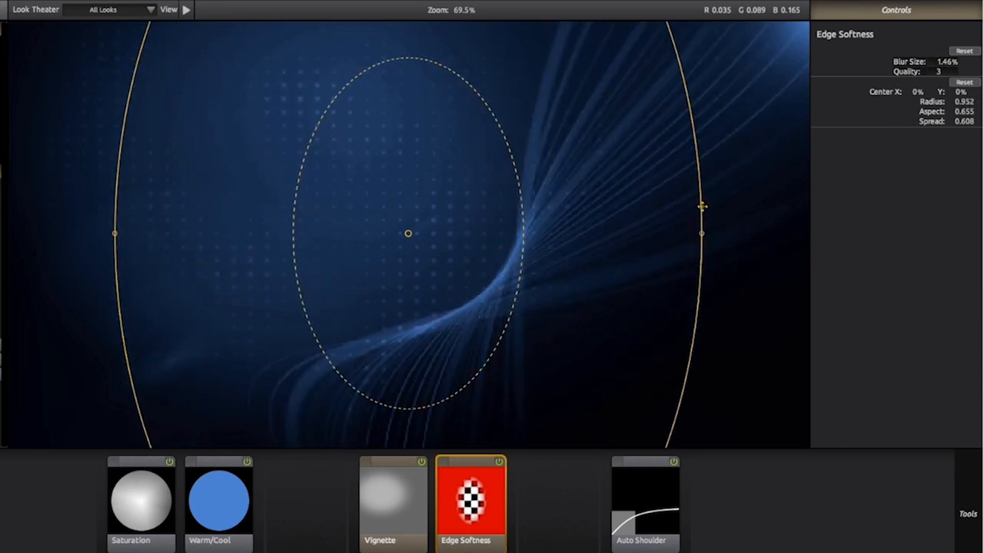
drag(637, 241, 490, 202)
mouse_move(465, 10)
mouse_down()
mouse_move(448, 11)
mouse_move(464, 11)
mouse_move(466, 24)
mouse_up()
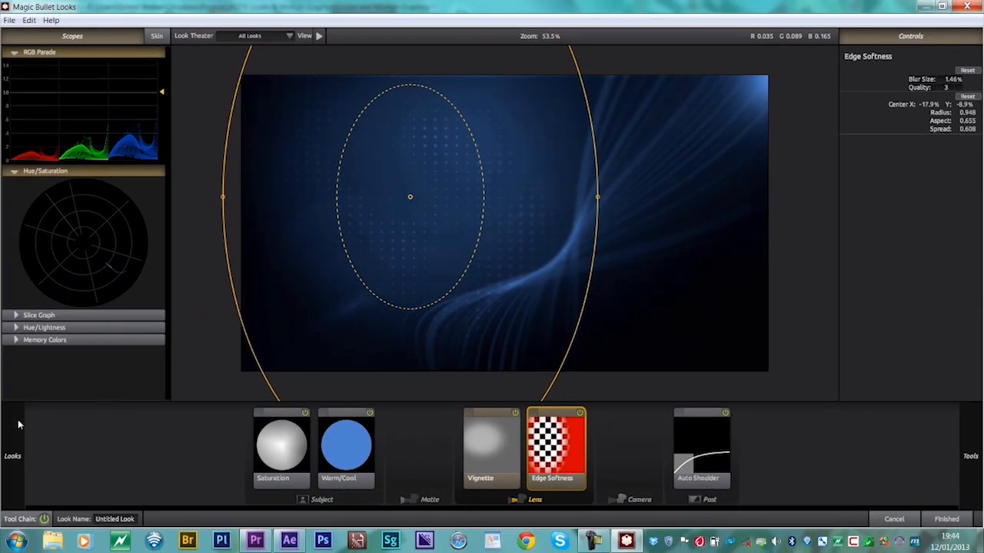
Name the current look BlueLook to store it among the custom looks
mouse_move(20, 425)
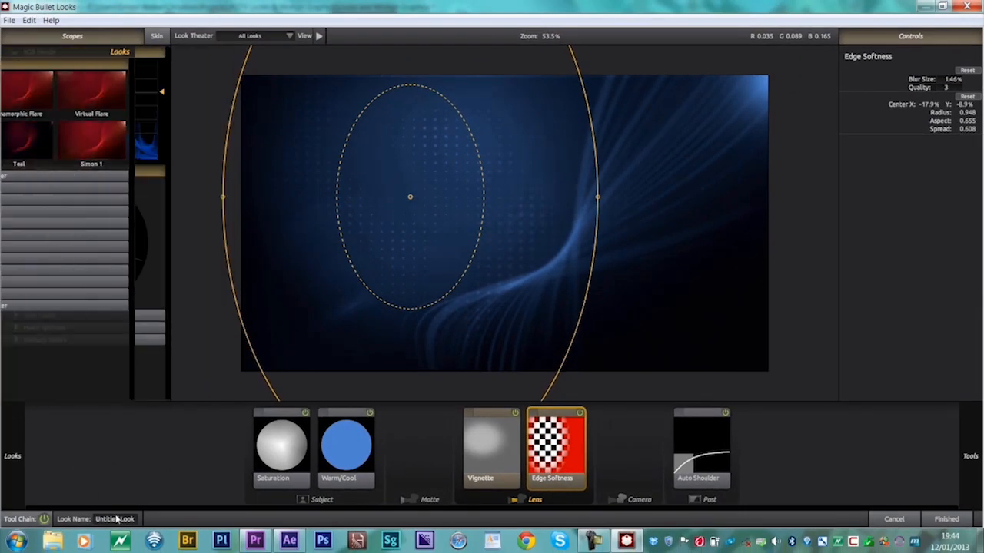
click(115, 520)
text(BlueLook)
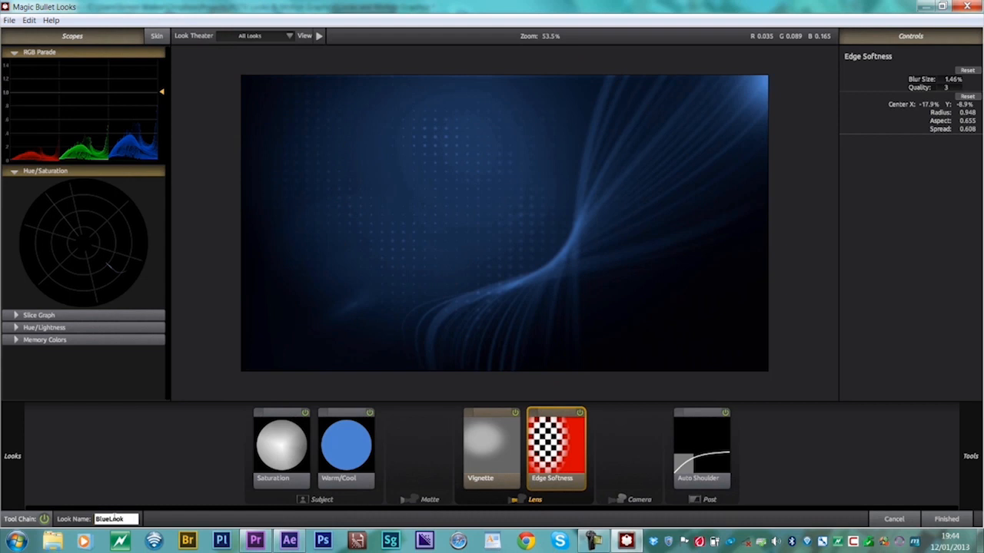
key(Return)
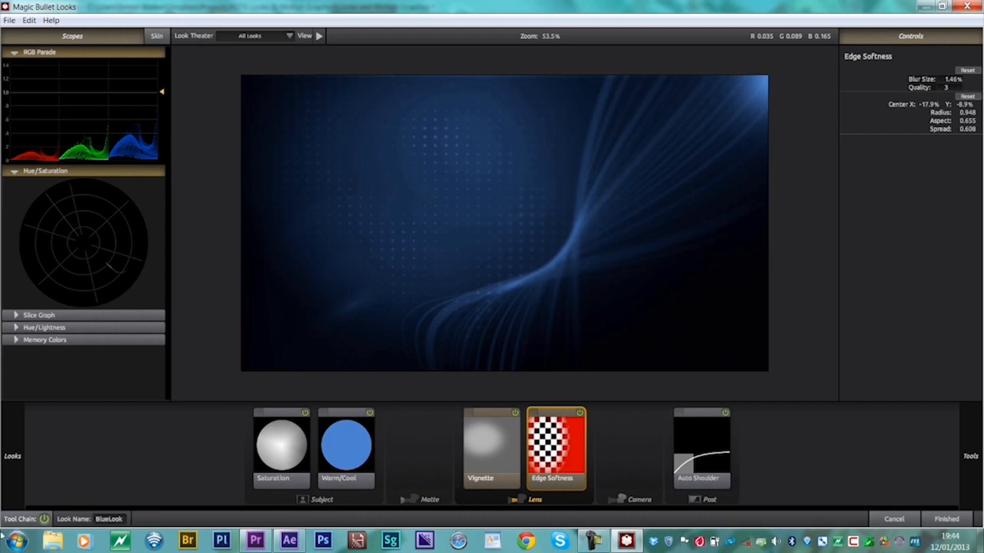
mouse_move(2, 449)
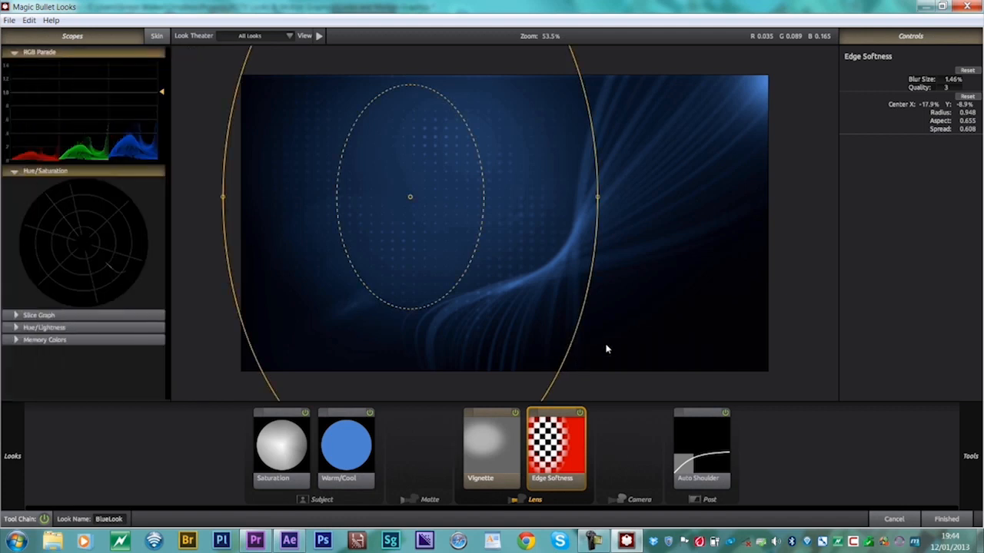
Add a Lens Spot Exposure shaped into a tall ellipse with radius about 0.890, aspect 0.382 and centre X -6.6%, Y +1.6%
mouse_move(982, 311)
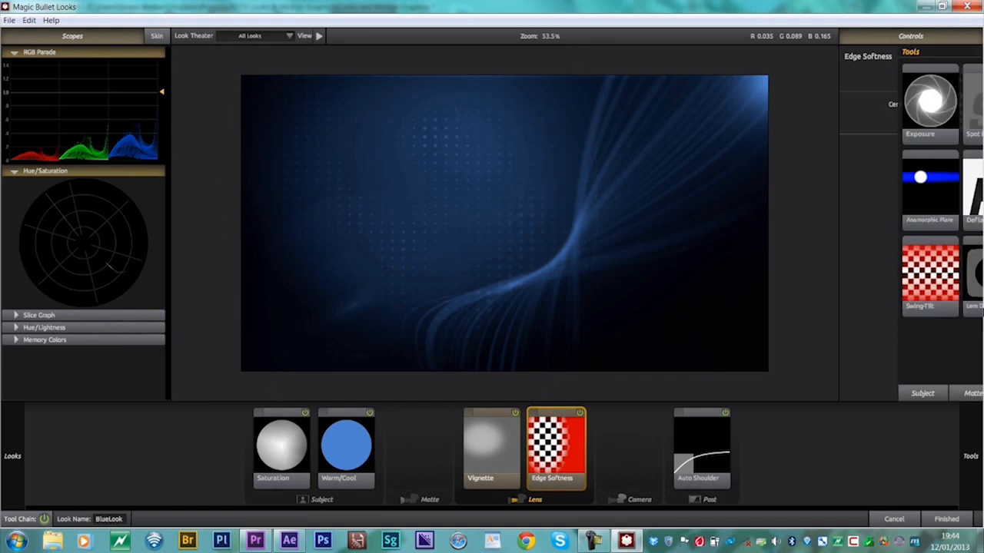
drag(846, 108, 621, 154)
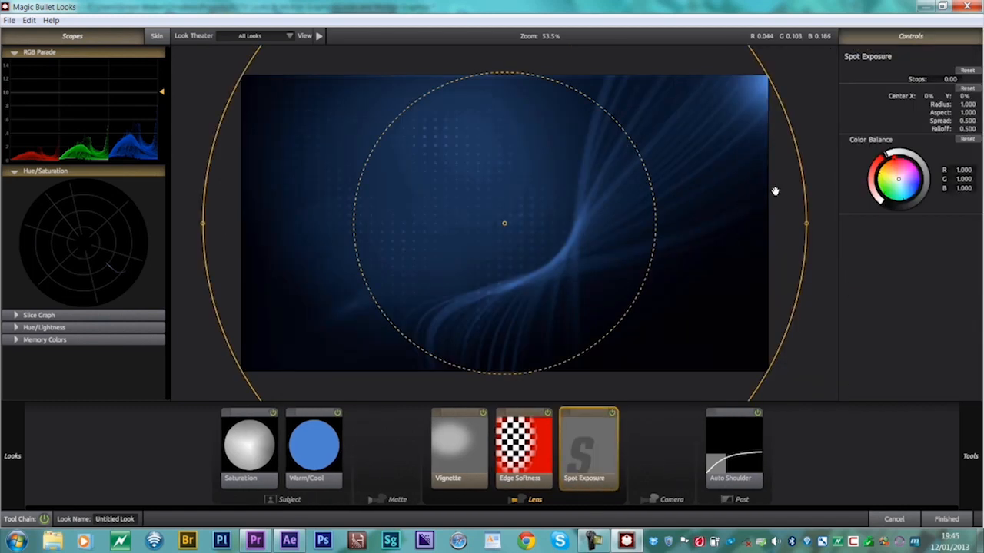
drag(799, 178, 681, 223)
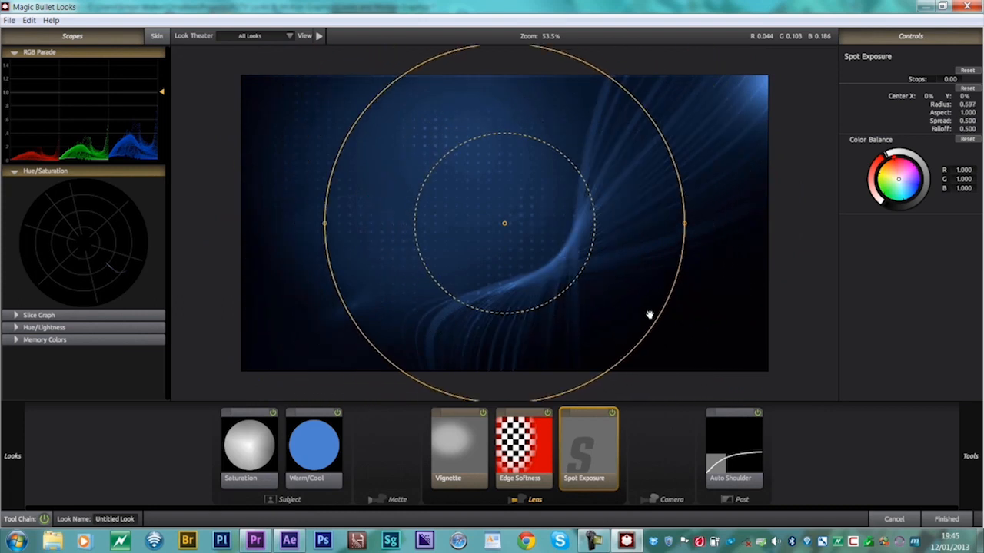
drag(684, 224, 592, 154)
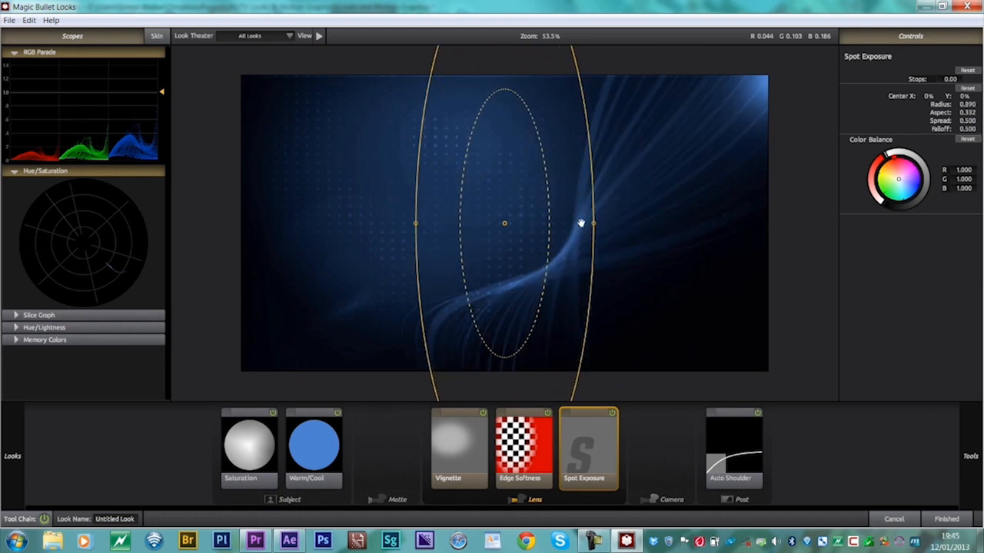
drag(591, 223, 613, 224)
drag(609, 186, 564, 189)
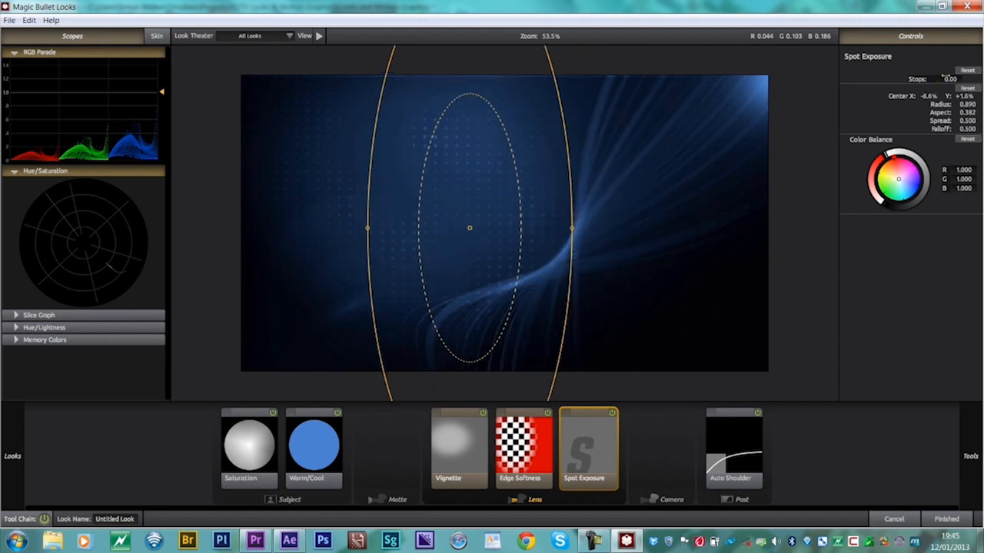
Set the Spot Exposure to +1.00 stops, widen its spread to about 0.906, and move its centre to X -16.3%, Y -12.1%
drag(950, 79, 973, 79)
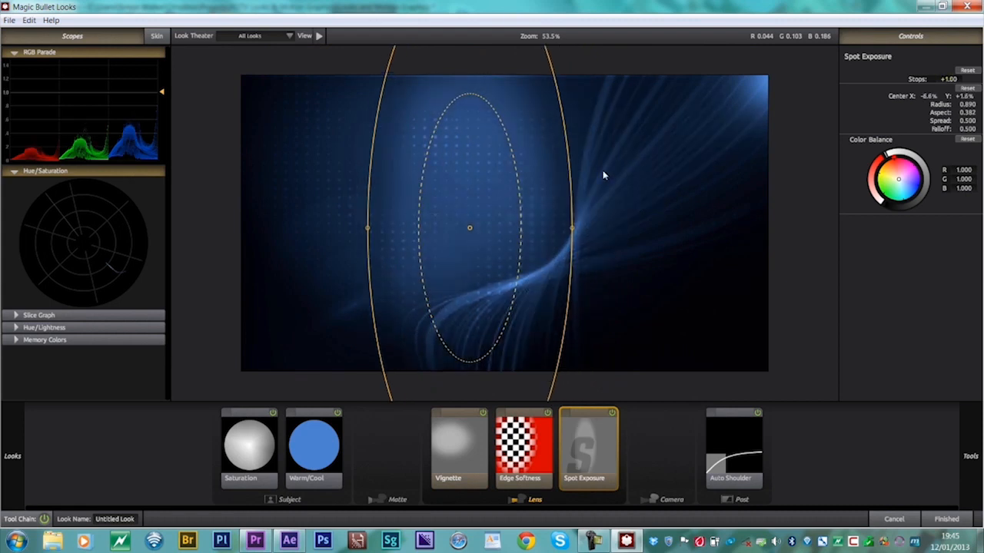
drag(520, 193, 491, 209)
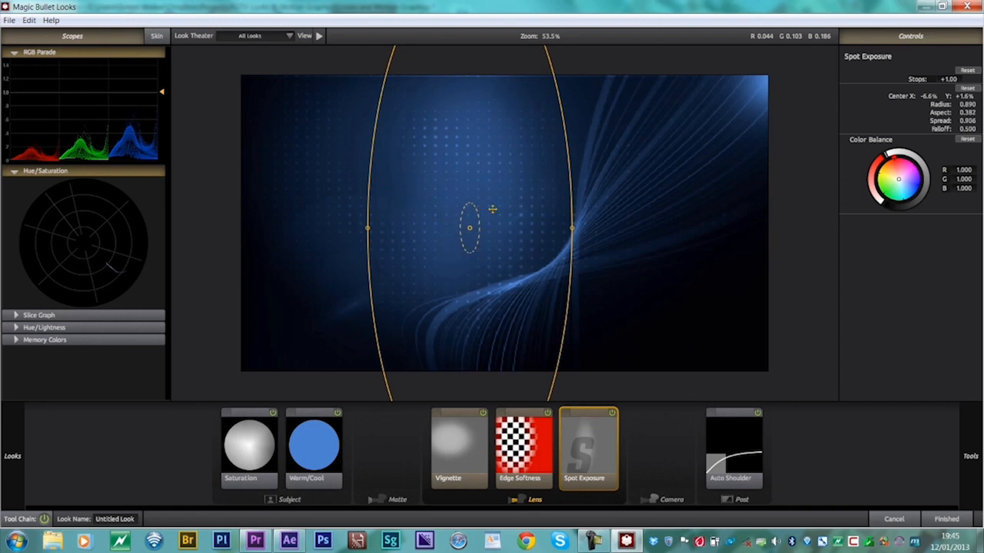
drag(573, 199, 459, 226)
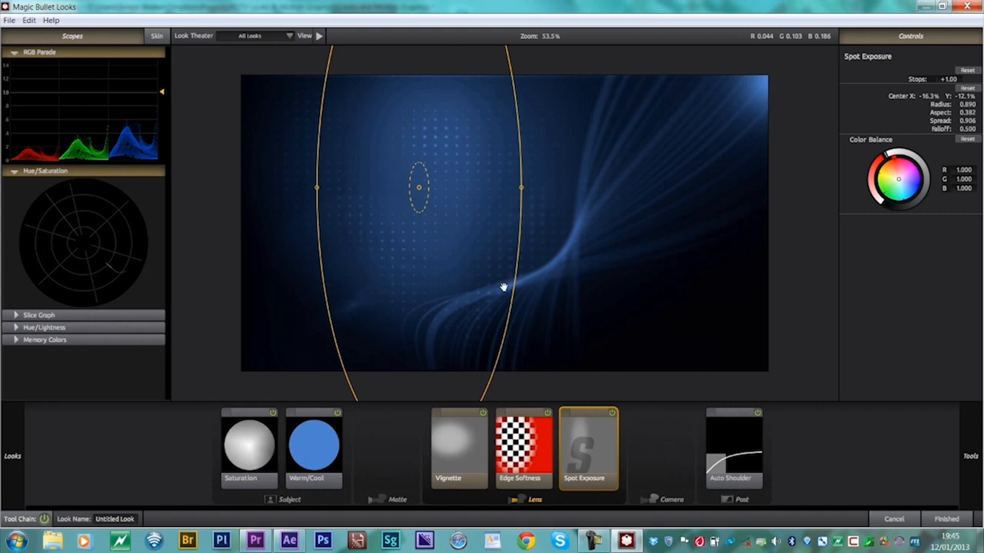
Rename the Spot Exposure tool as Virtual Light
double_click(592, 478)
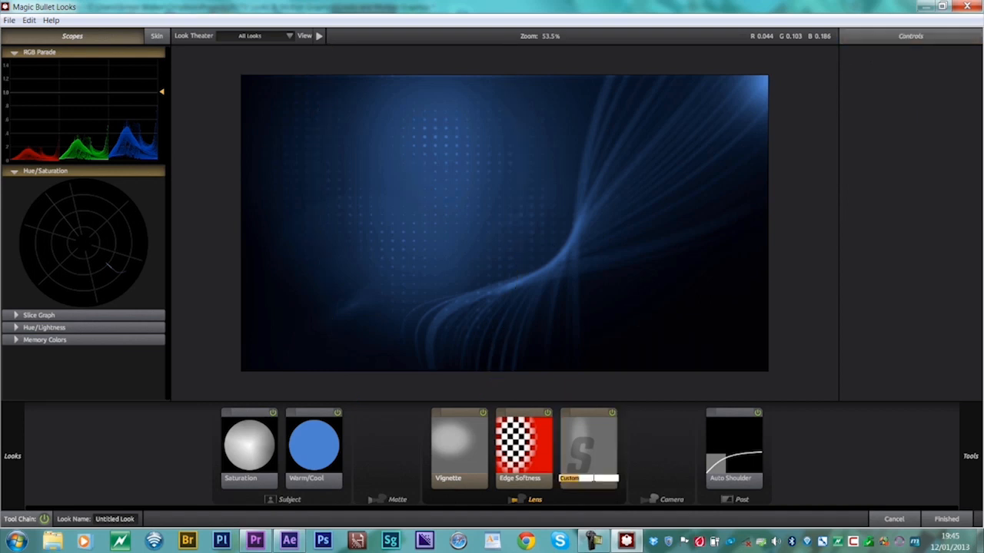
text(Virtual Light)
key(Return)
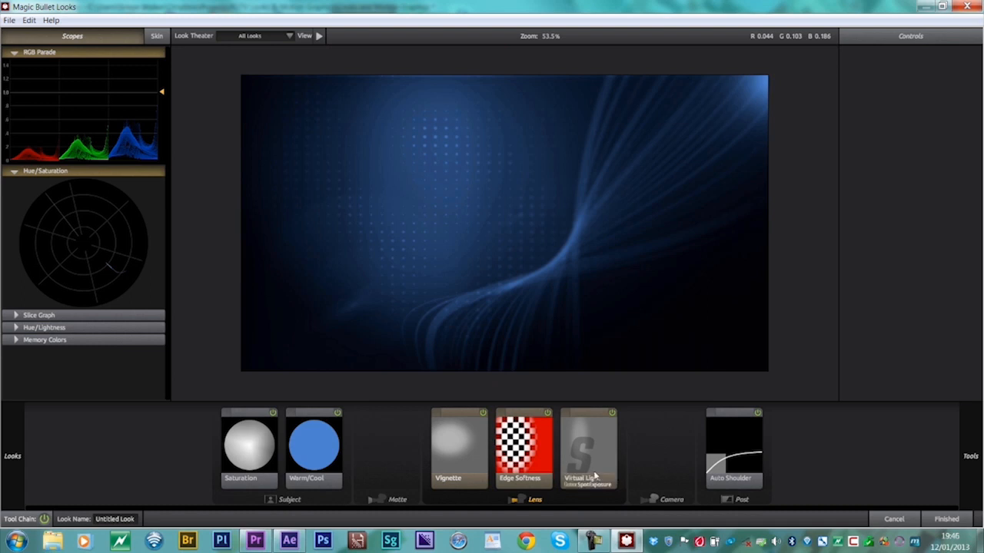
mouse_move(981, 299)
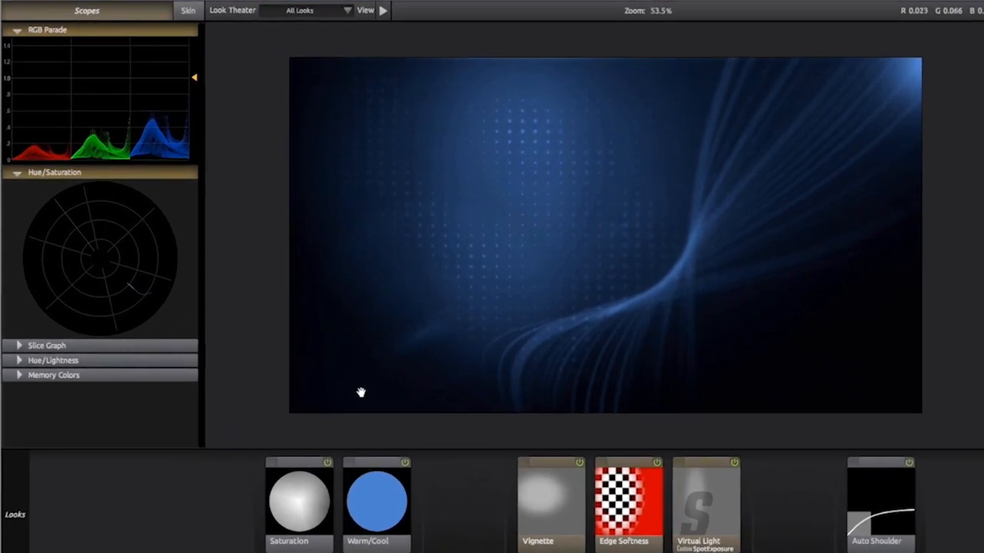
Apply the Streetlight preset from the Stylized looks
mouse_move(2, 511)
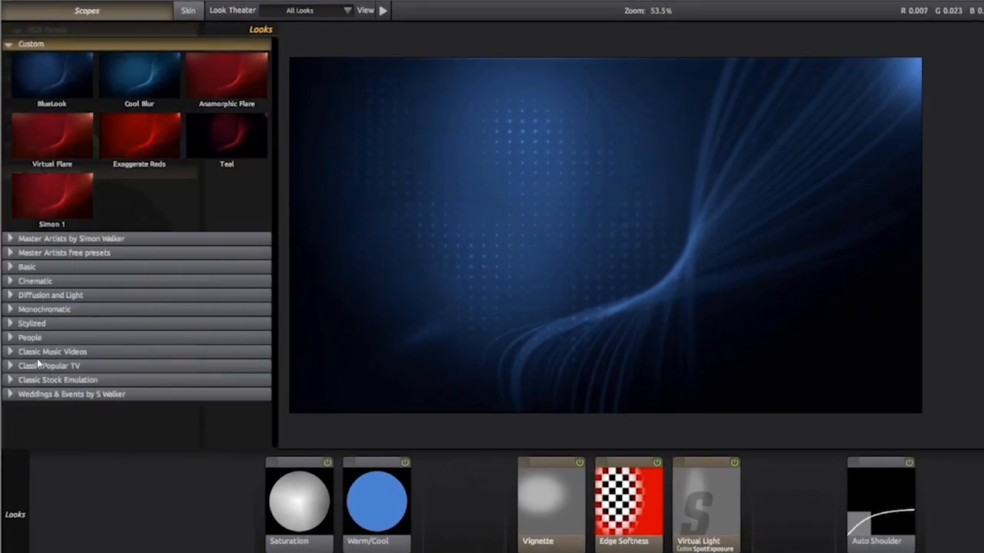
click(11, 326)
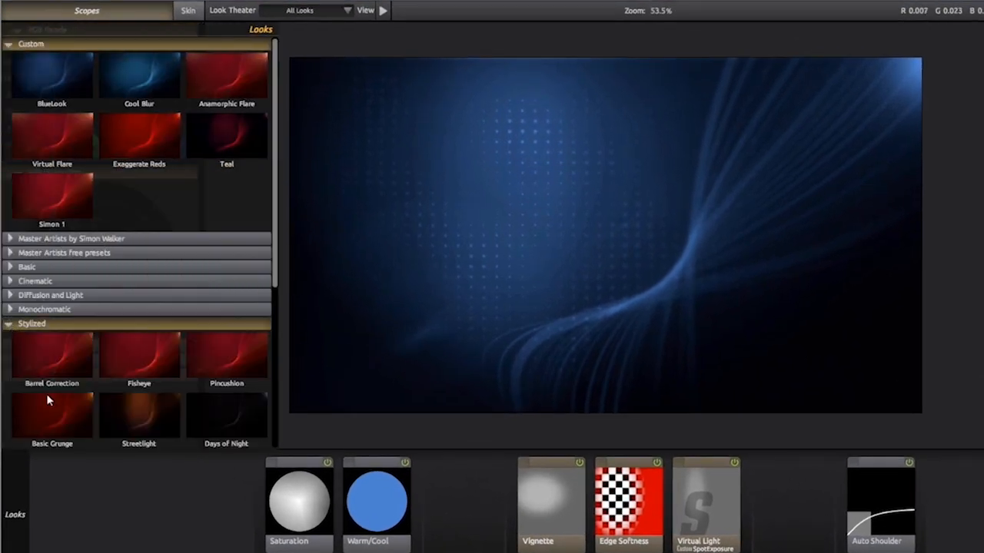
scroll(46, 393, down, 2)
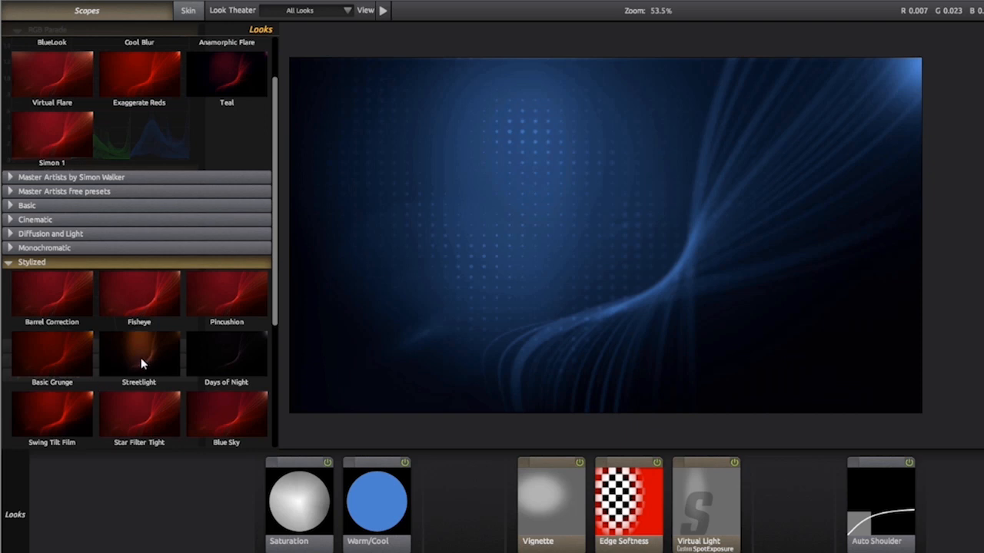
click(146, 355)
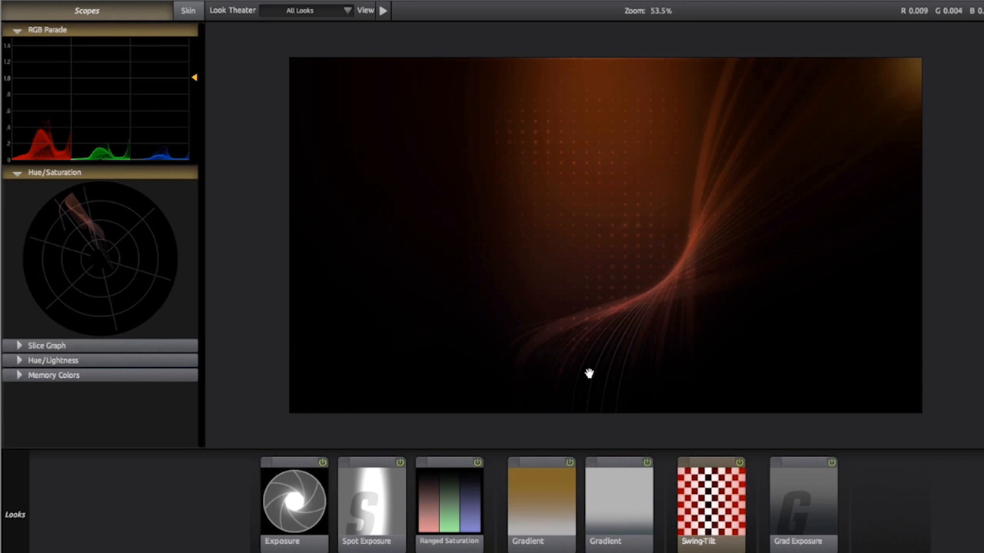
Shrink the second Gradient to the lower edge of the picture and turn off the first, orange-brown Gradient
click(375, 481)
mouse_move(604, 329)
mouse_down()
mouse_move(500, 321)
mouse_move(492, 310)
mouse_move(623, 323)
mouse_move(600, 334)
mouse_move(609, 333)
mouse_up()
click(646, 467)
drag(615, 267, 615, 359)
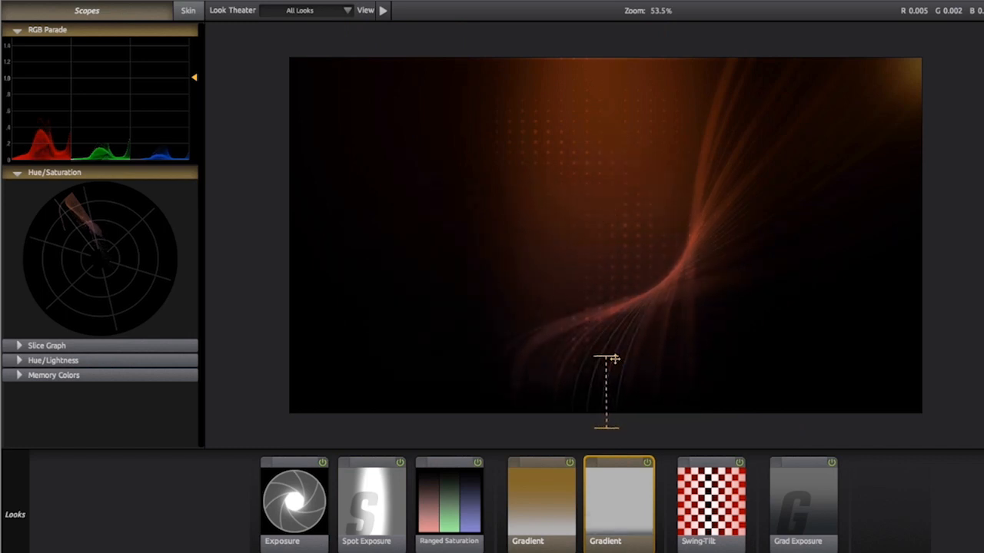
click(549, 515)
click(569, 462)
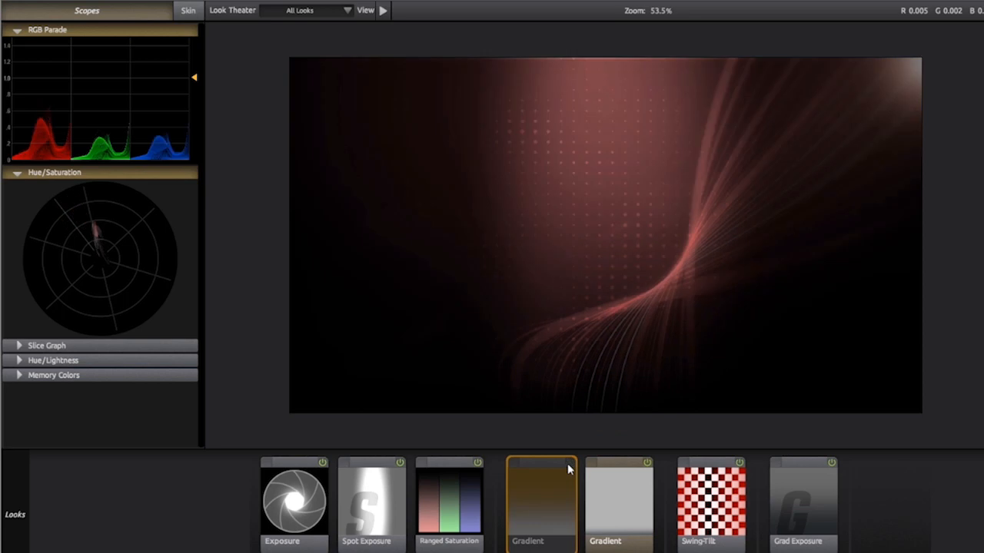
Turn the orange-brown Gradient back on, and try the Gold Process and Platinum Process presets from the Monochromatic looks
click(568, 463)
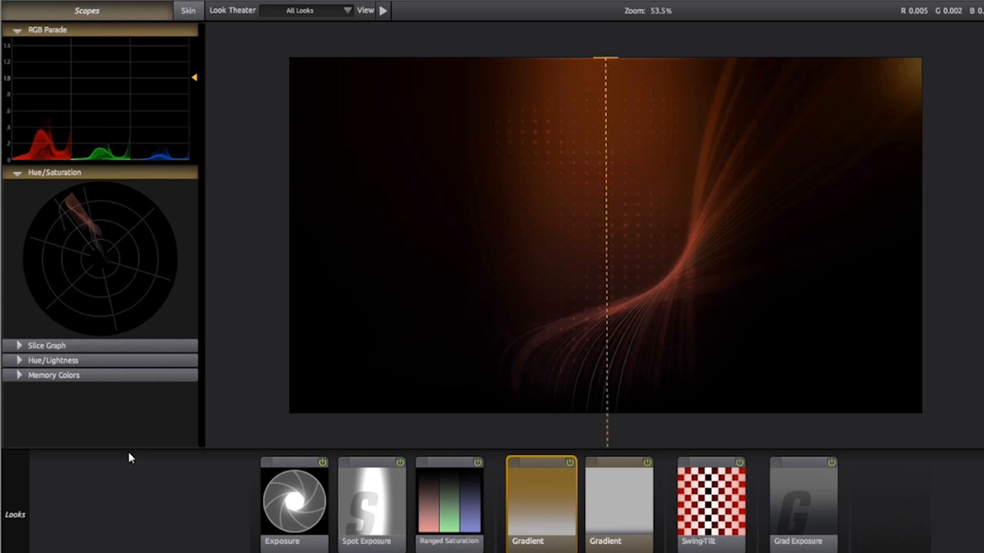
mouse_move(2, 507)
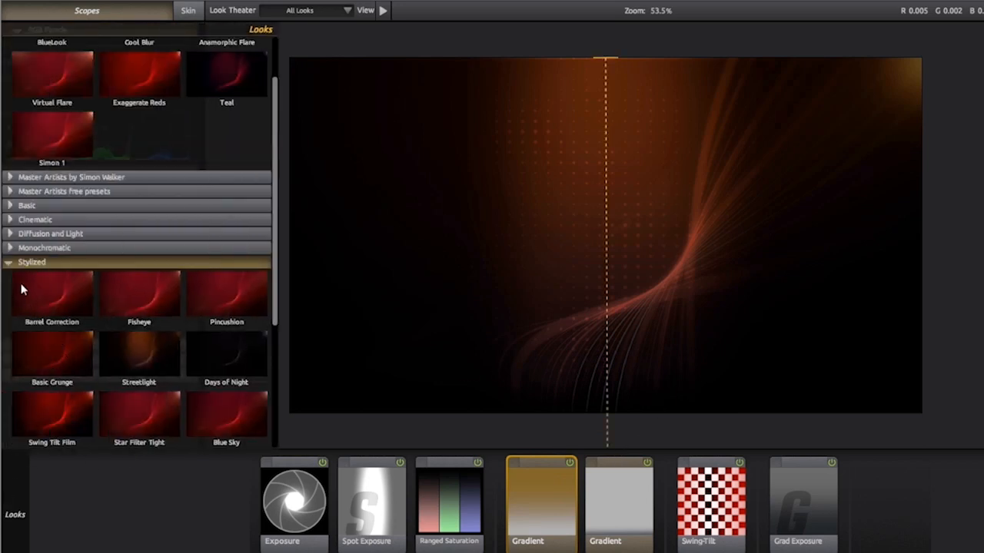
click(10, 263)
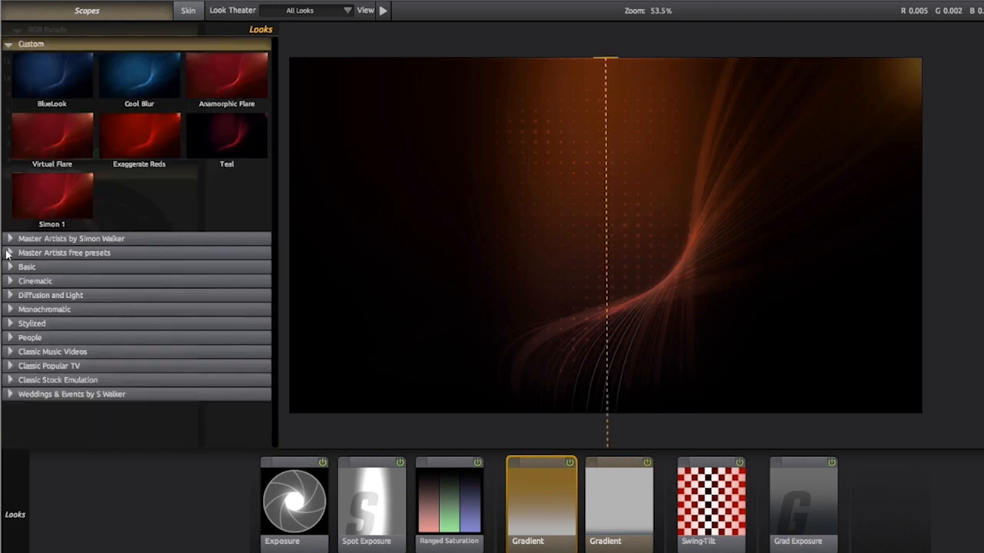
click(10, 310)
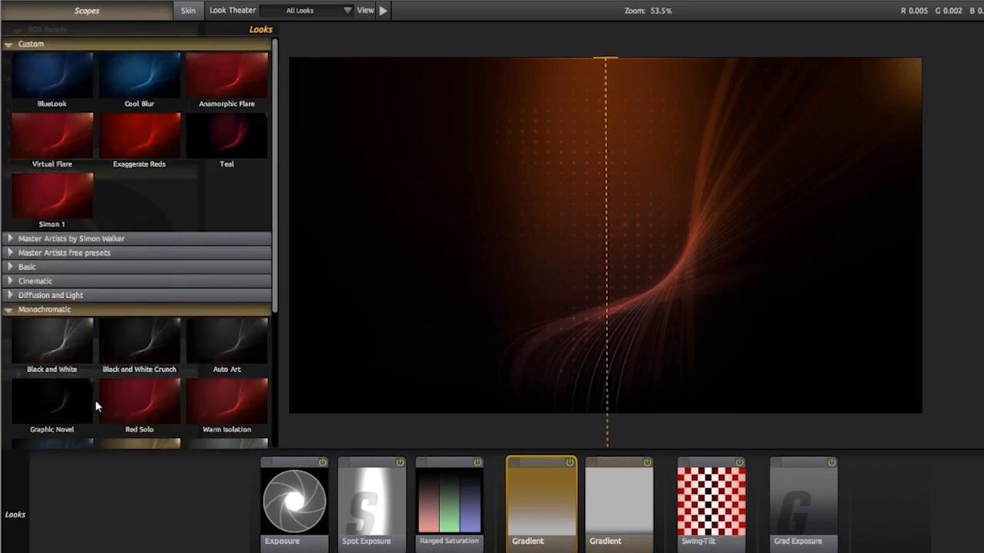
scroll(95, 400, down, 2)
click(151, 410)
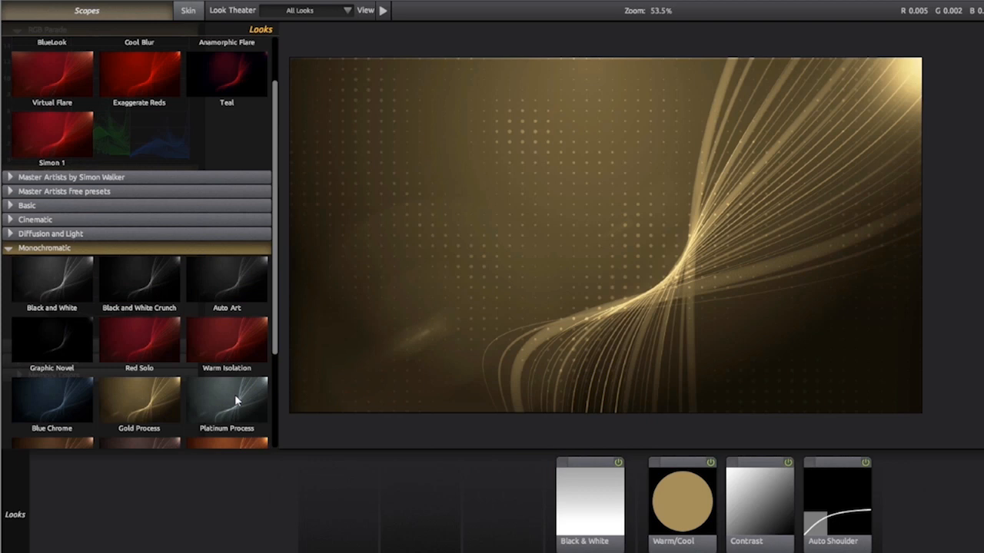
click(234, 394)
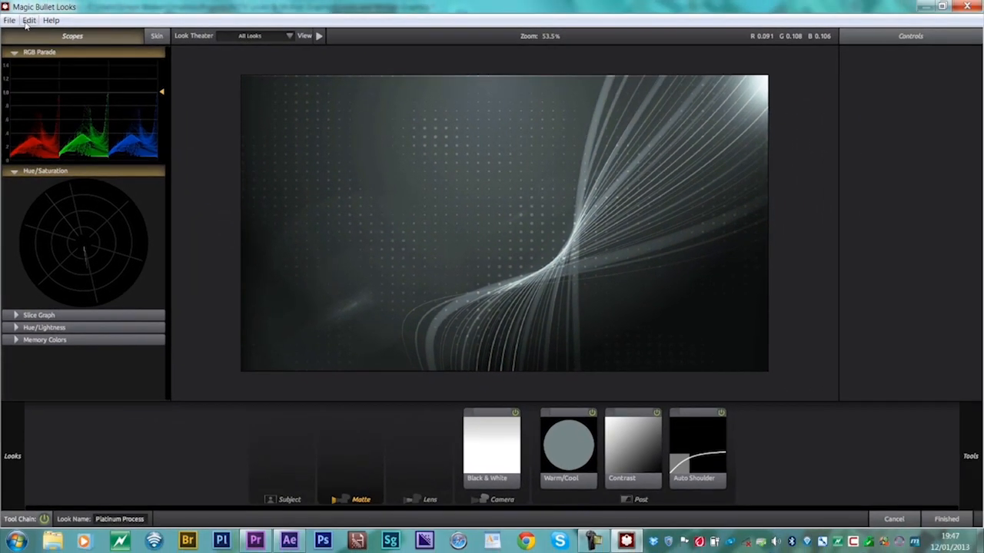
Clear all tools from the current look and add the Pop tool to the Subject stage
click(10, 11)
click(33, 26)
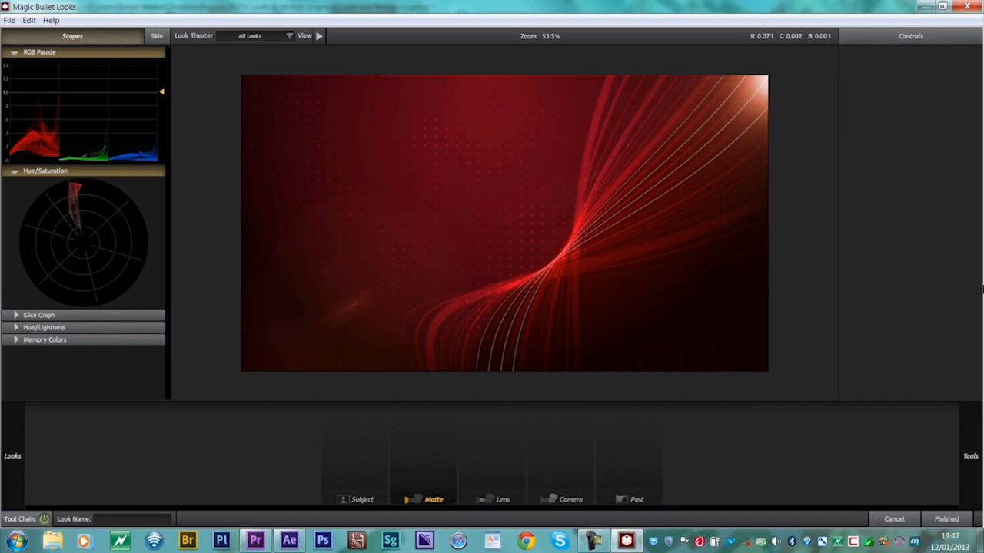
mouse_move(981, 286)
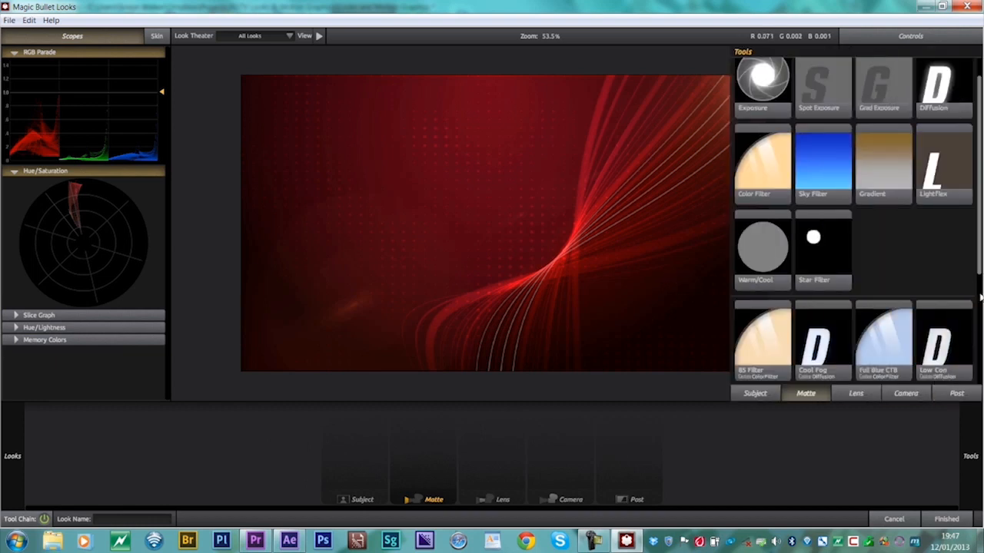
click(757, 394)
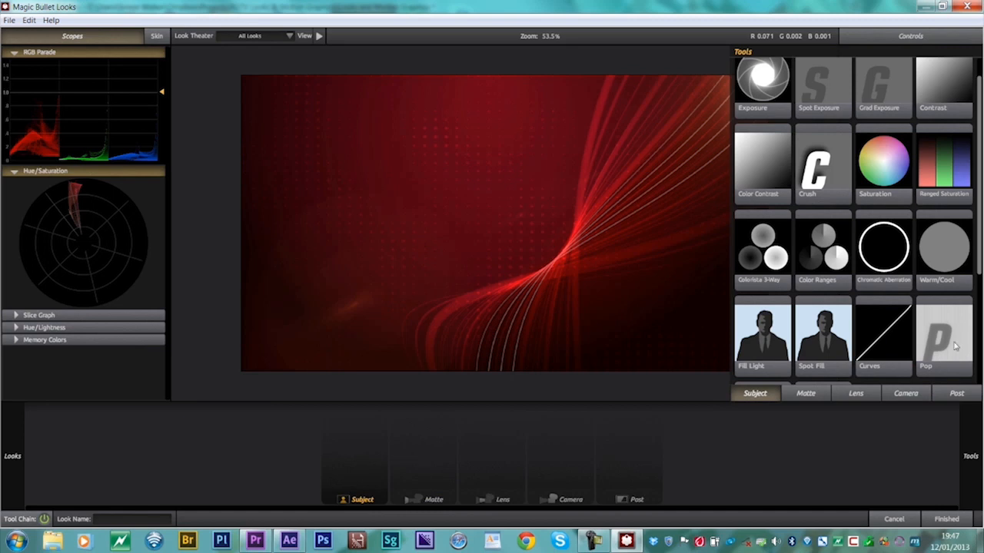
drag(955, 347, 635, 268)
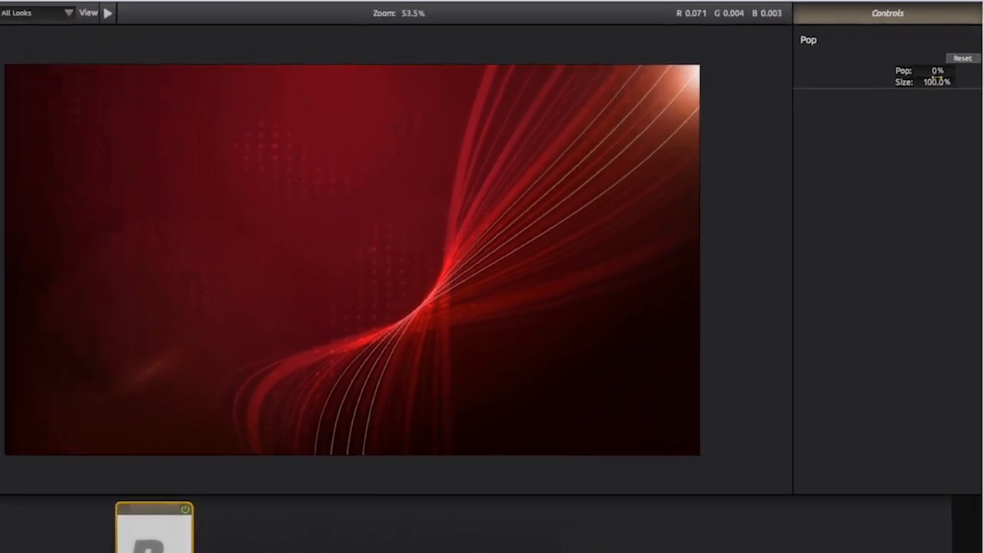
Try a Pop strength of -100%, set it to +100%, and compare the picture with the tool off and on
mouse_move(947, 80)
mouse_down()
mouse_move(968, 80)
mouse_move(962, 71)
mouse_up()
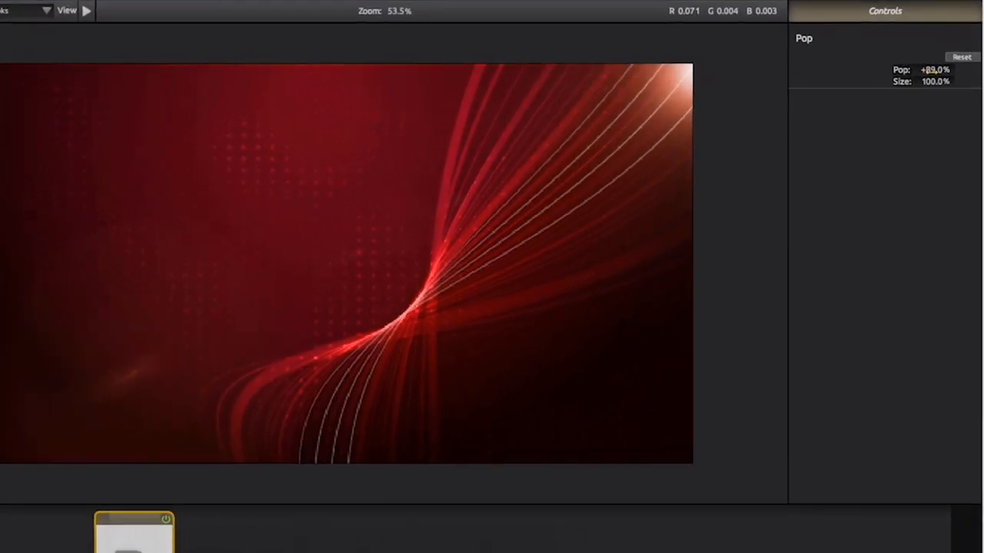
drag(930, 71, 845, 71)
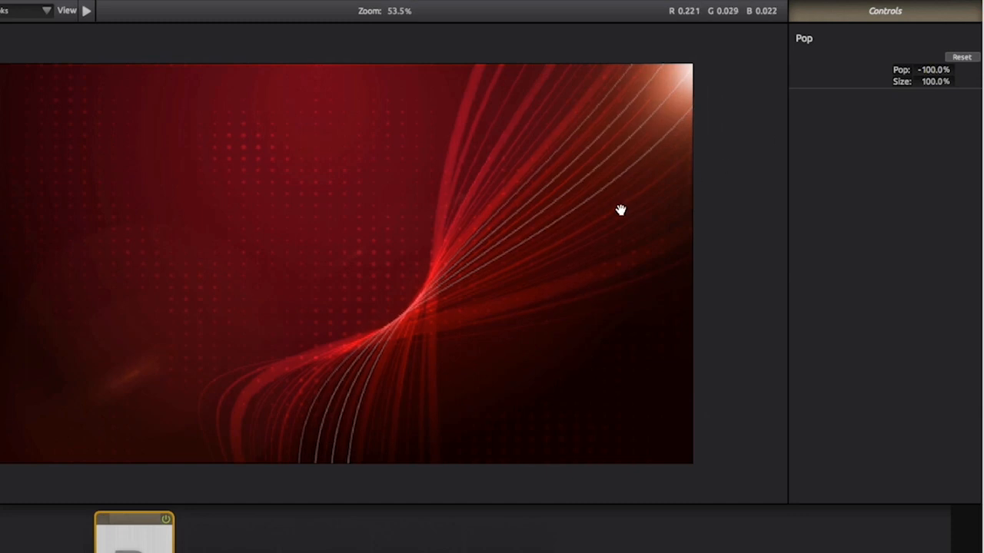
drag(927, 72, 961, 70)
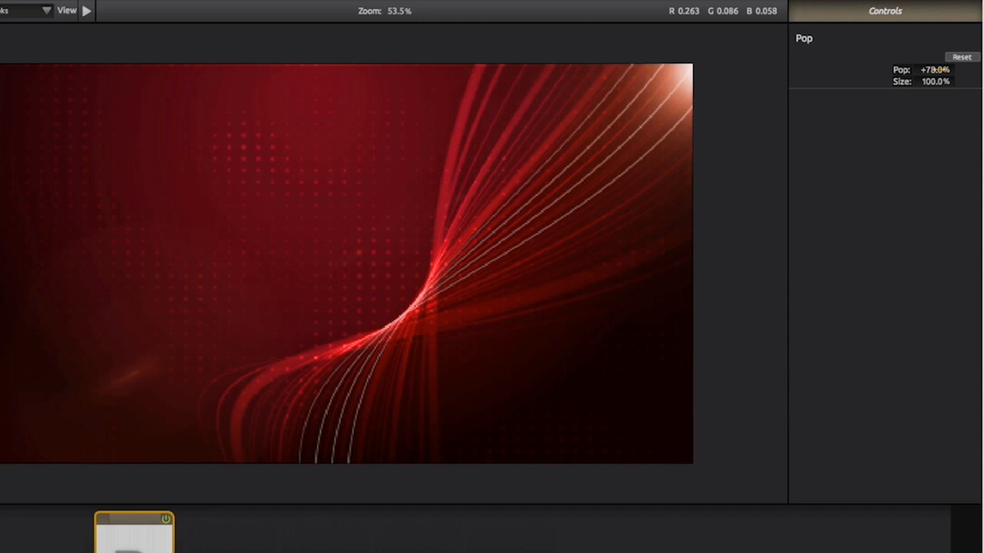
mouse_move(940, 71)
mouse_down()
mouse_move(949, 71)
mouse_move(939, 70)
mouse_up()
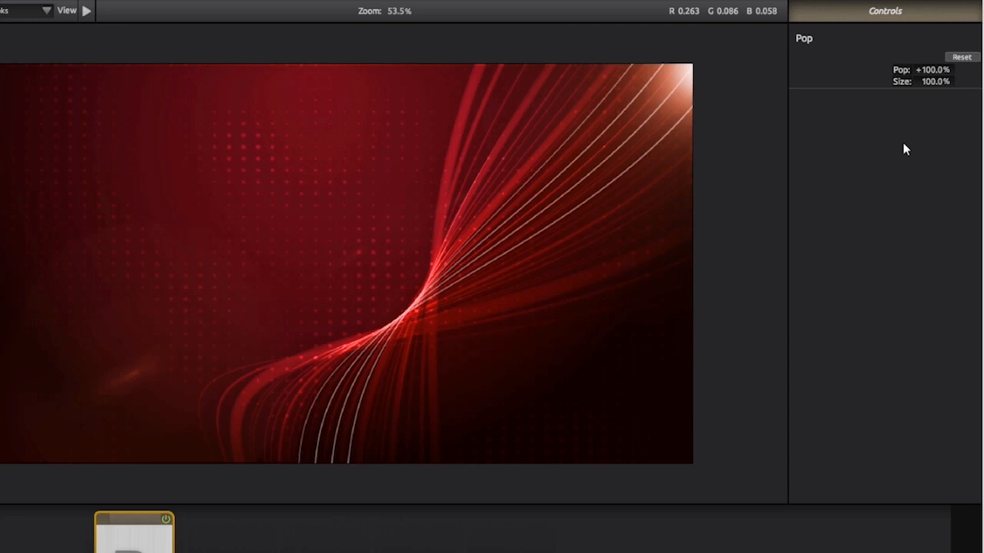
click(165, 521)
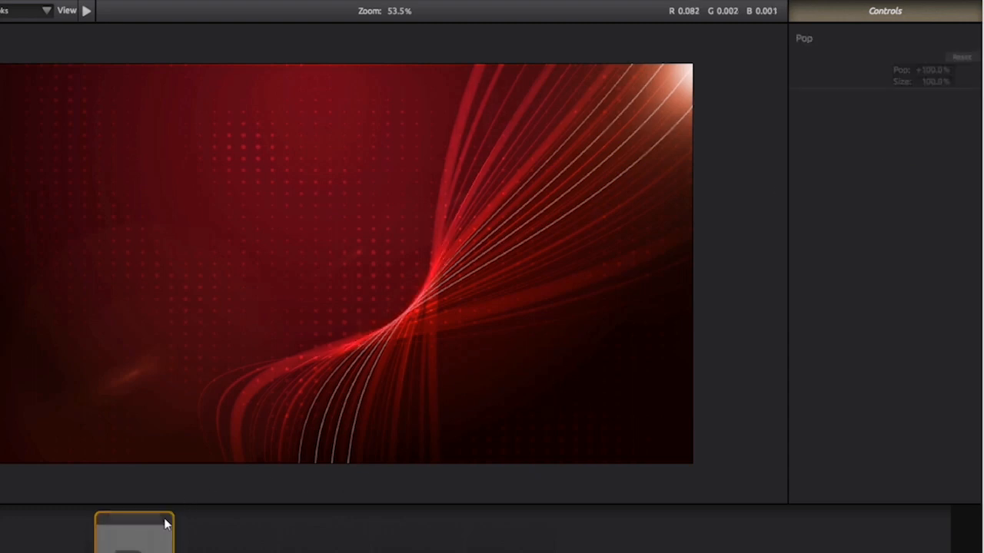
click(165, 521)
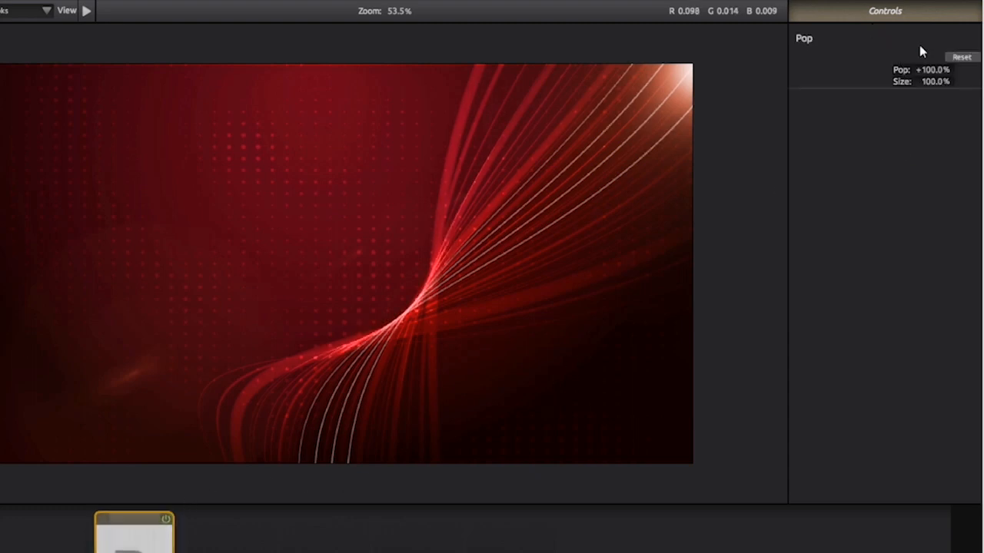
Set the Pop tool's Size to 259% and compare the picture with the tool off and on
mouse_move(933, 82)
mouse_down()
mouse_move(961, 82)
mouse_move(935, 82)
mouse_up()
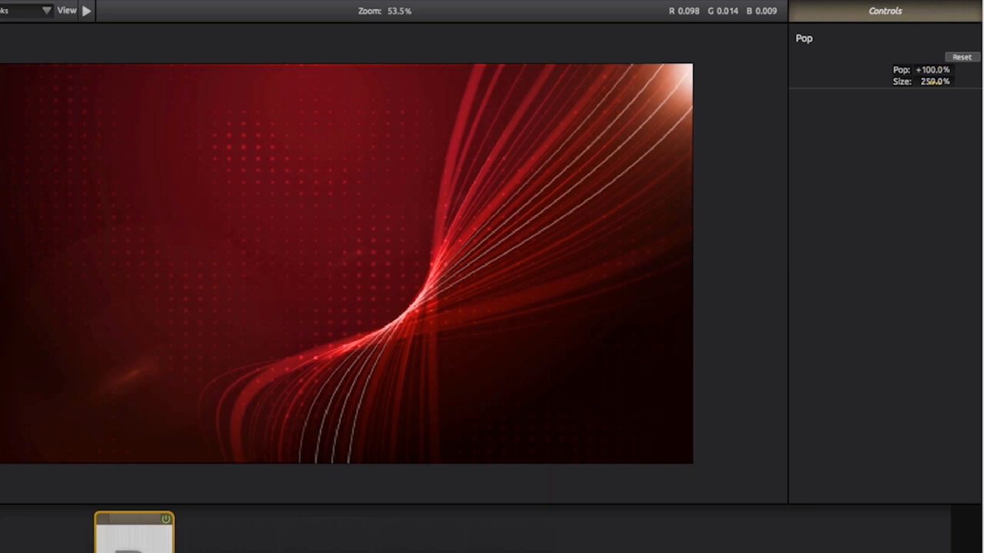
click(167, 520)
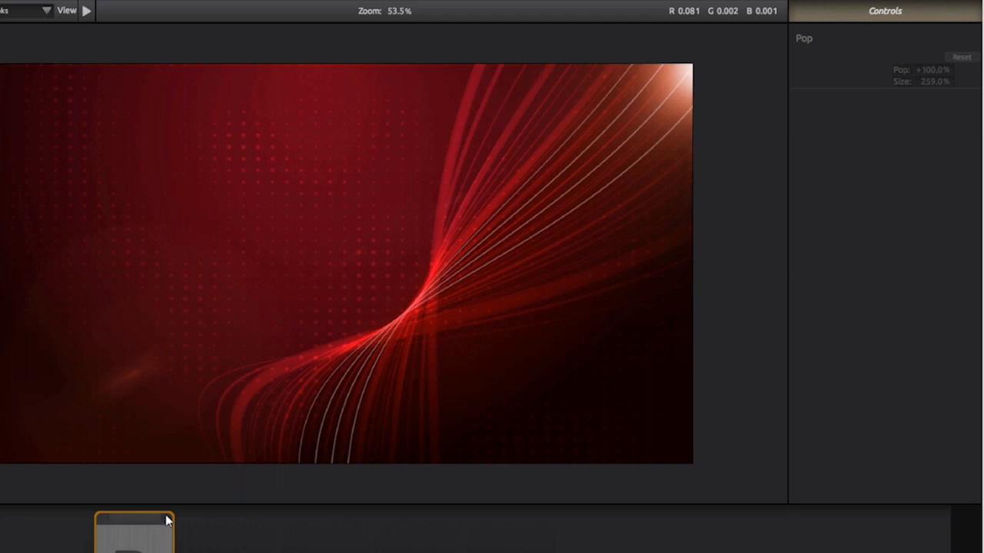
click(167, 522)
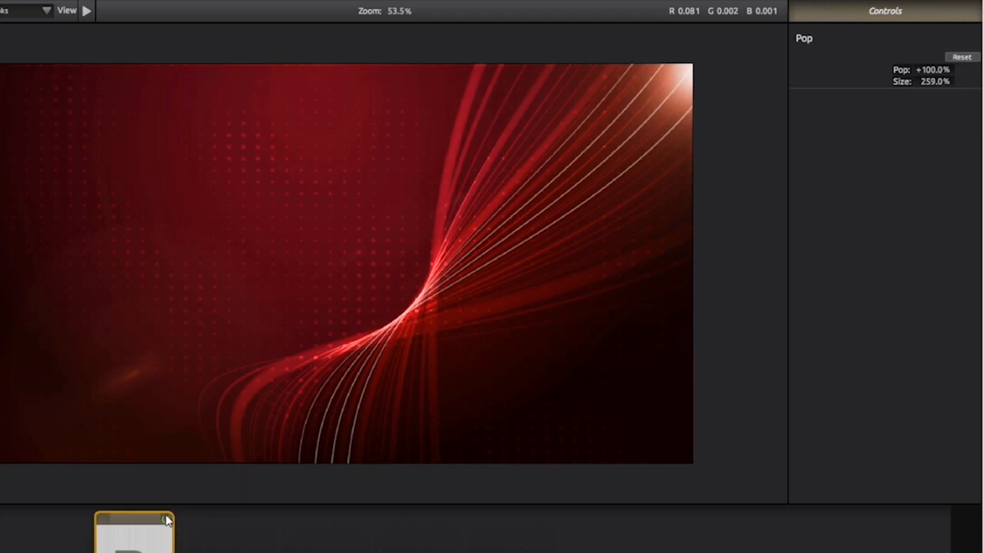
Compare the picture with and without Pop once more, and leave the look editor without keeping the changes
click(167, 522)
click(167, 521)
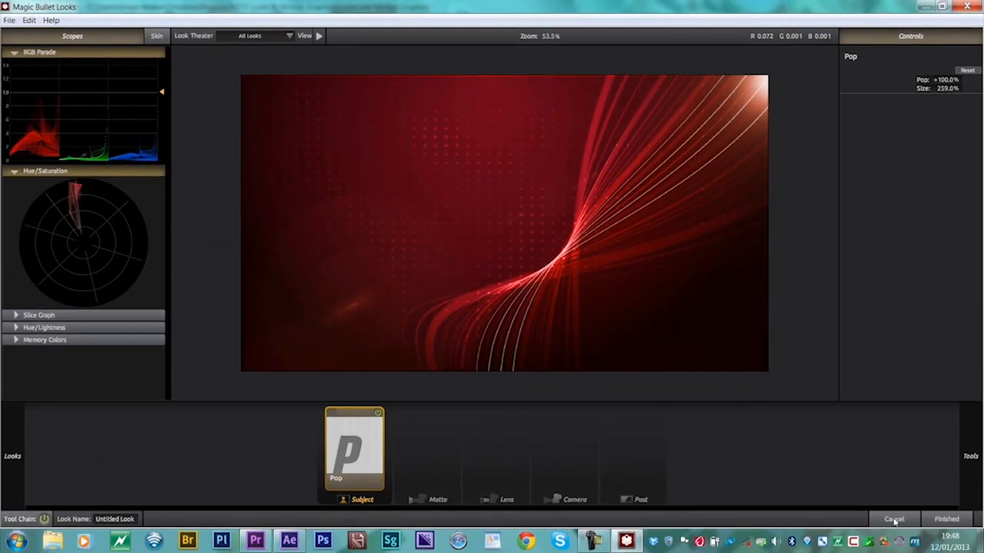
click(894, 521)
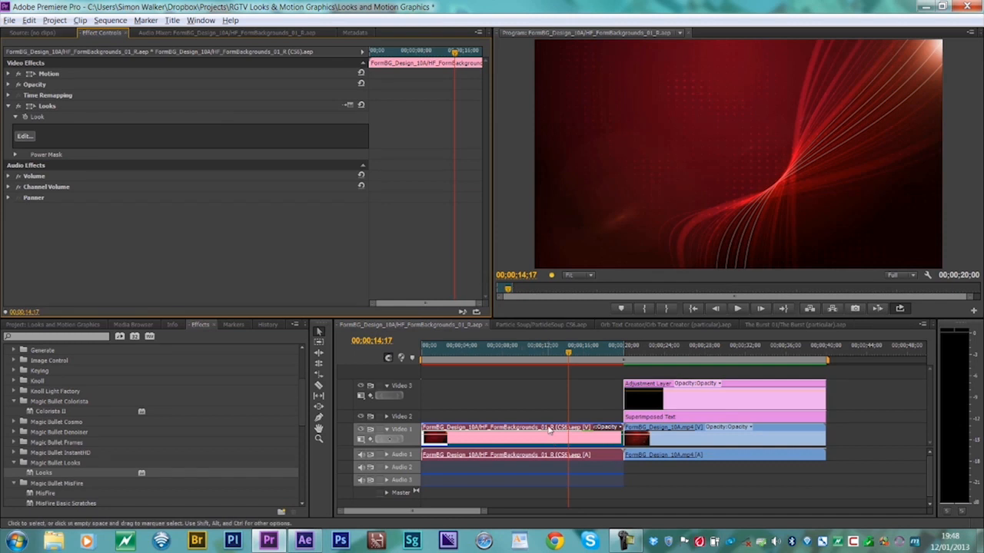
Switch to After Effects and add a new adjustment layer on top of the FormBG_Design_10A composition
key(alt+Tab)
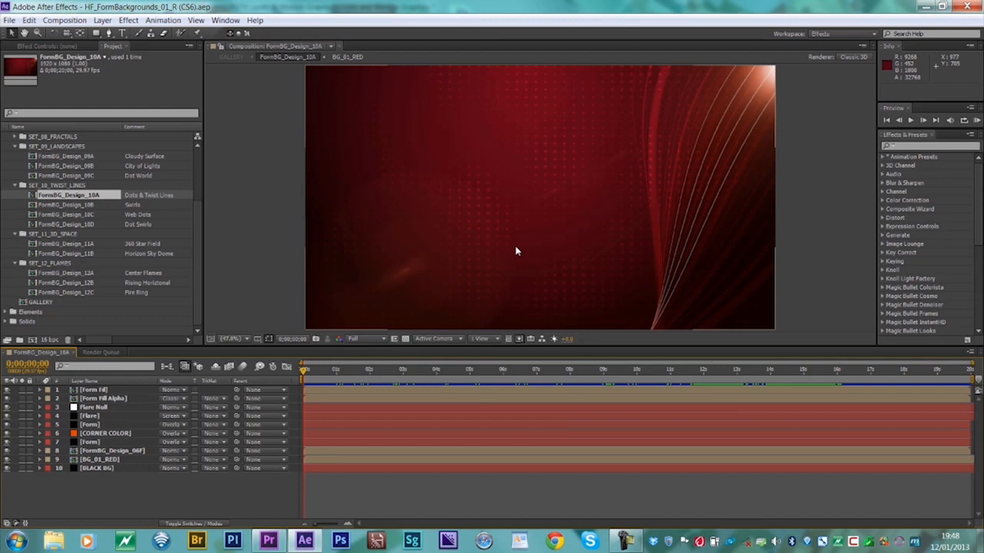
click(132, 21)
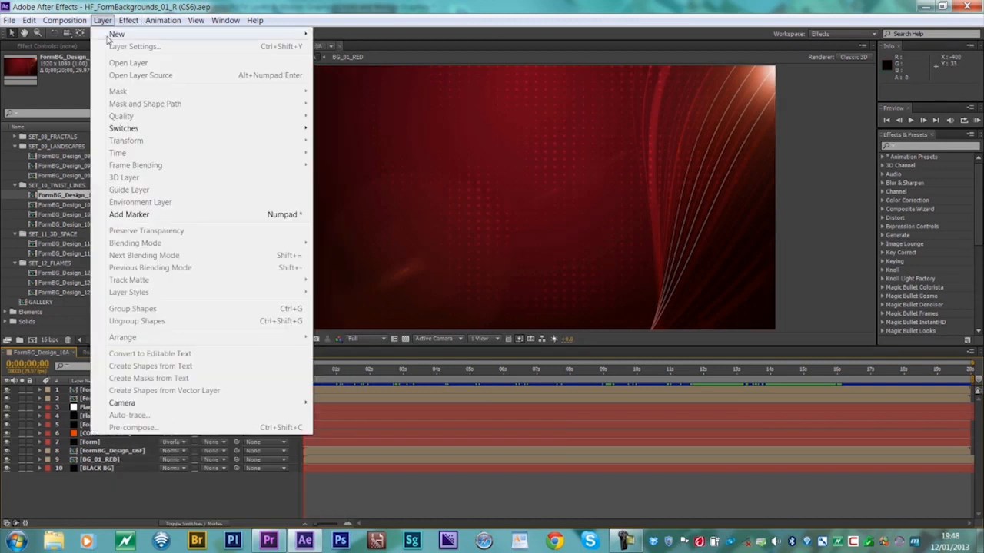
mouse_move(189, 35)
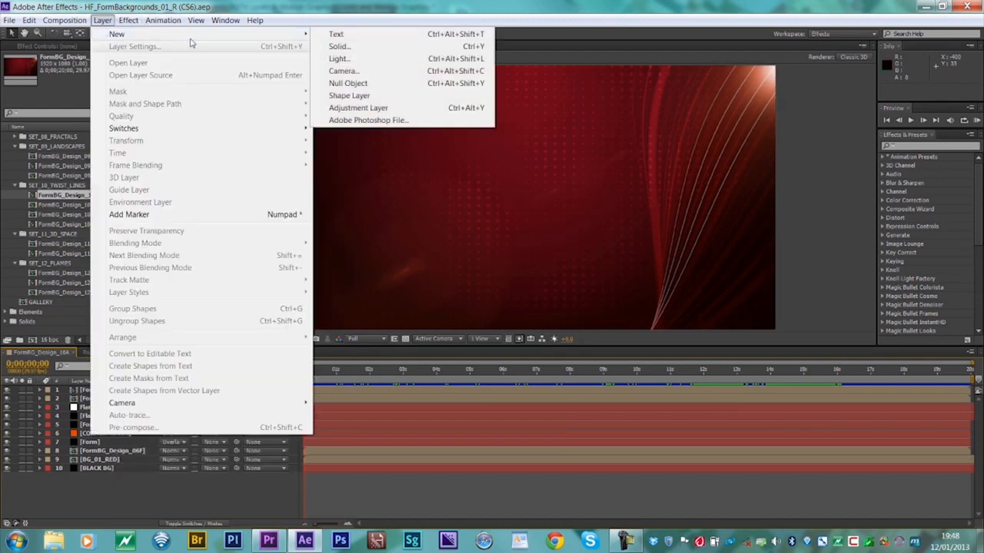
click(347, 111)
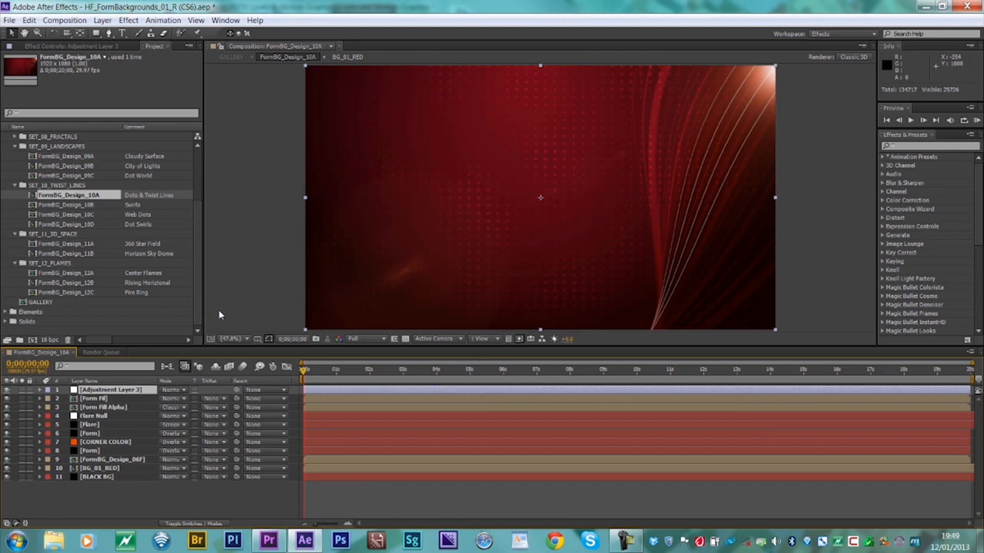
Find the Magic Bullet Looks effect and apply it to the adjustment layer
click(914, 146)
text(looks)
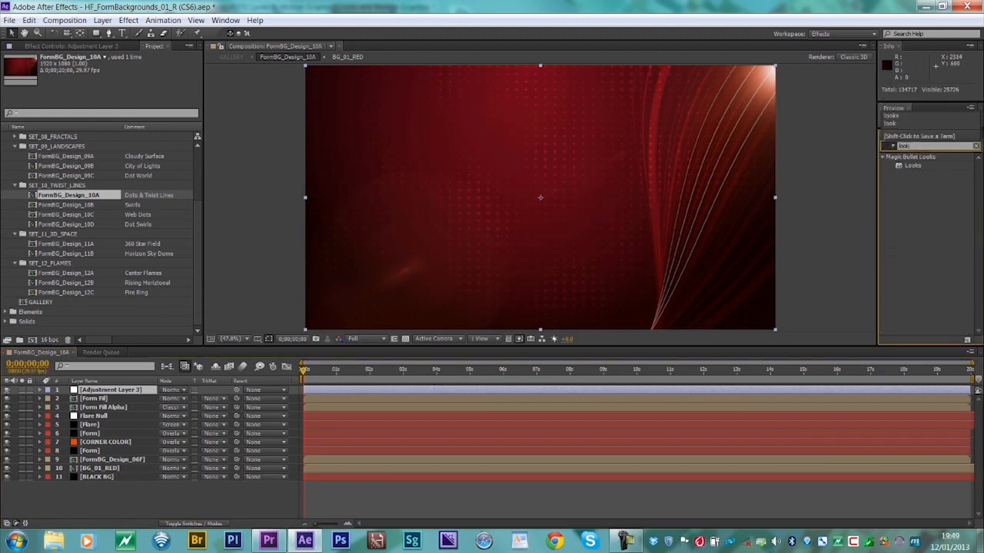
drag(901, 167, 103, 393)
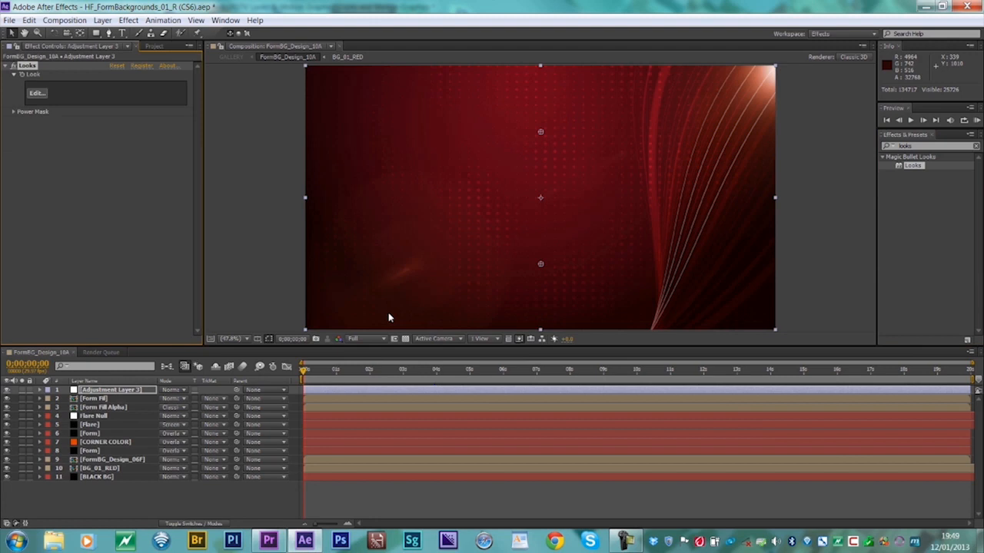
Open the adjustment layer's look for editing and apply the custom BlueLook preset
click(37, 95)
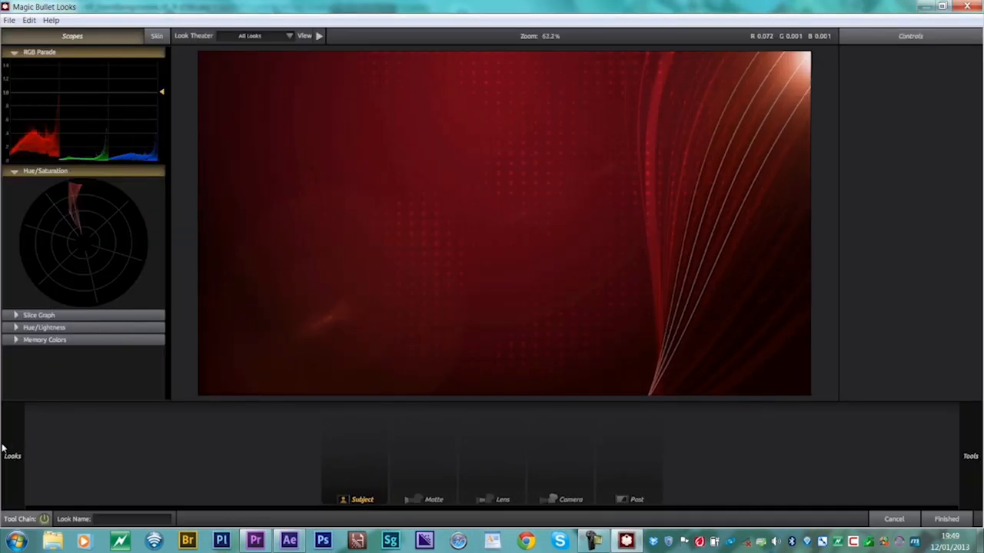
mouse_move(7, 450)
scroll(46, 126, up, 2)
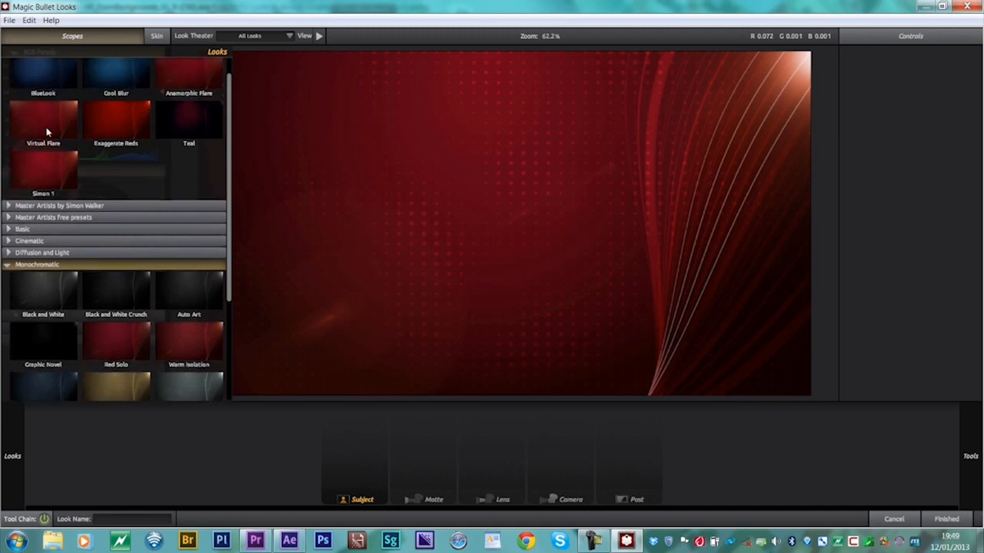
click(37, 92)
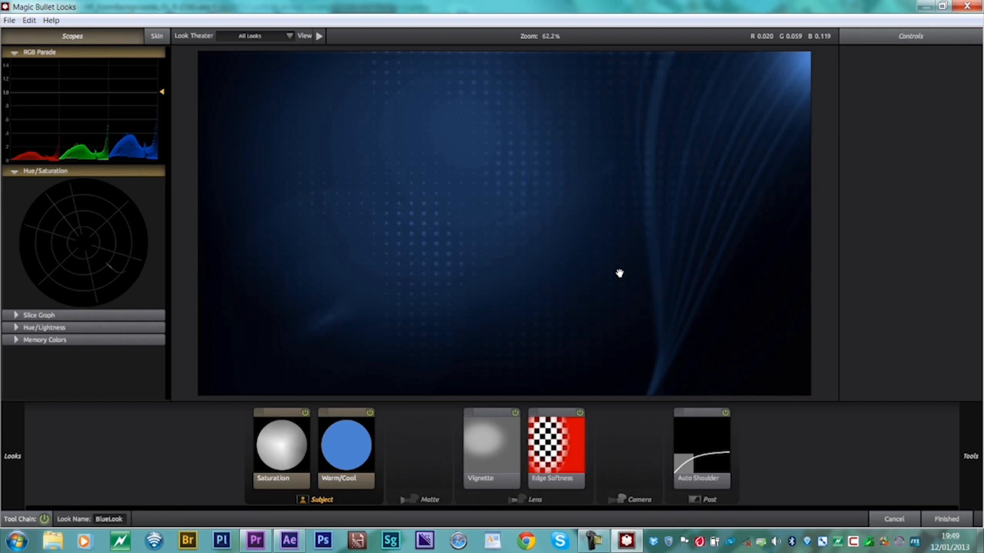
Move the Vignette's centre to X -14.0%, Y -8.6%, and accept the look
click(503, 439)
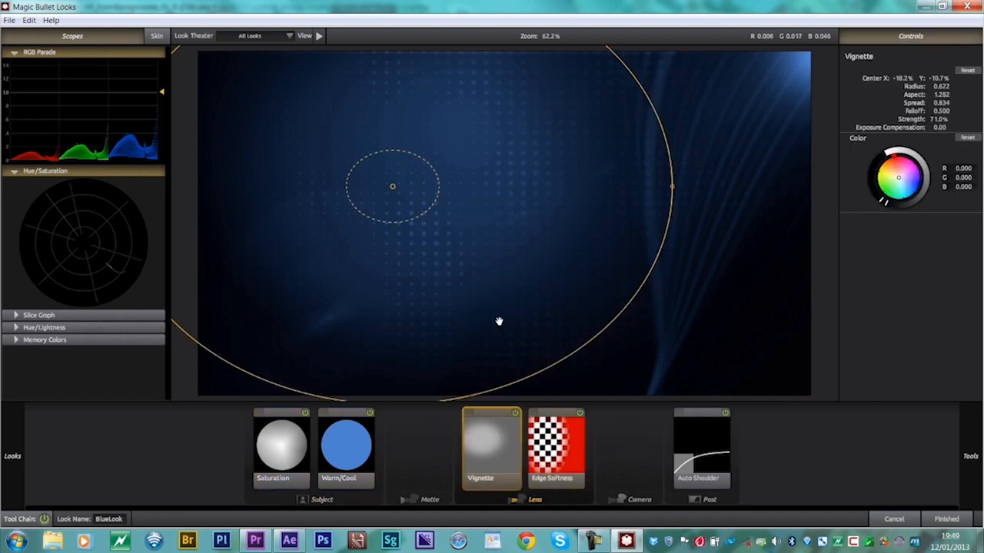
drag(526, 336, 523, 316)
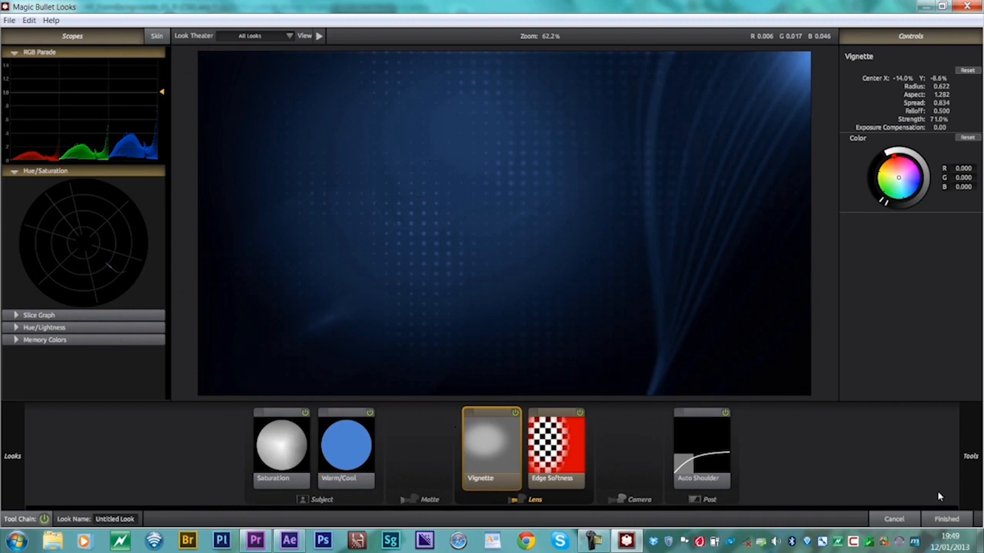
click(947, 519)
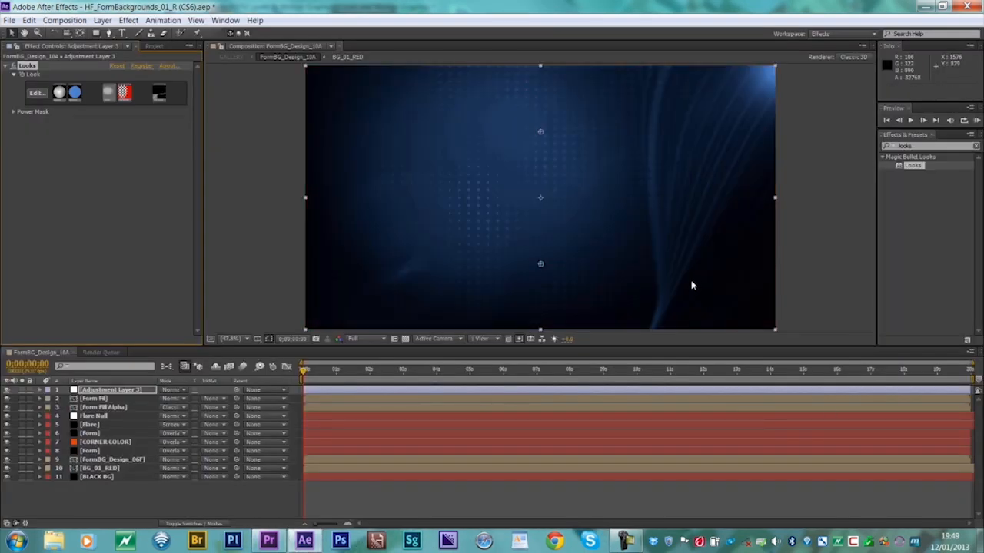
Switch to Premiere Pro and move the playhead to 00;00;09;02 to preview the linked background clip
key(alt+Tab)
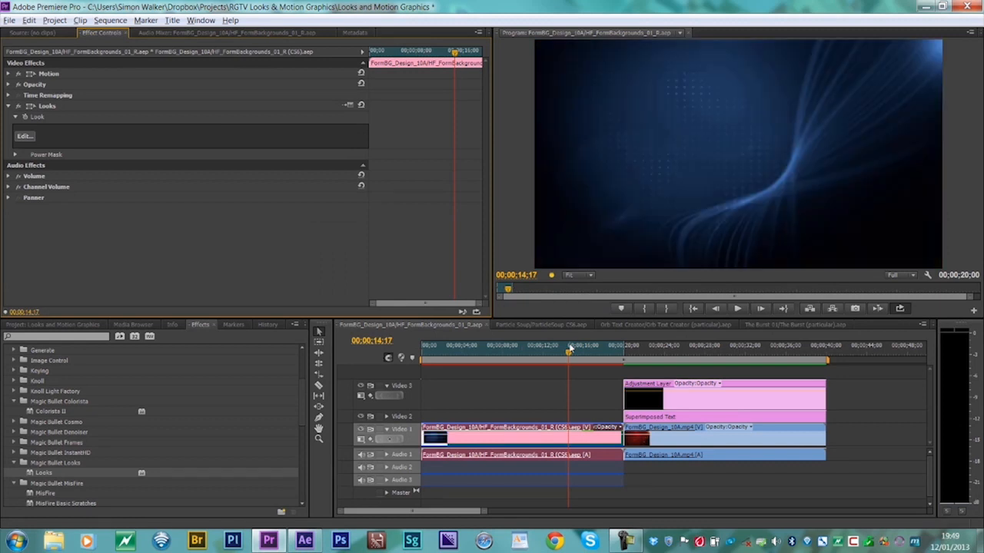
drag(525, 351, 514, 352)
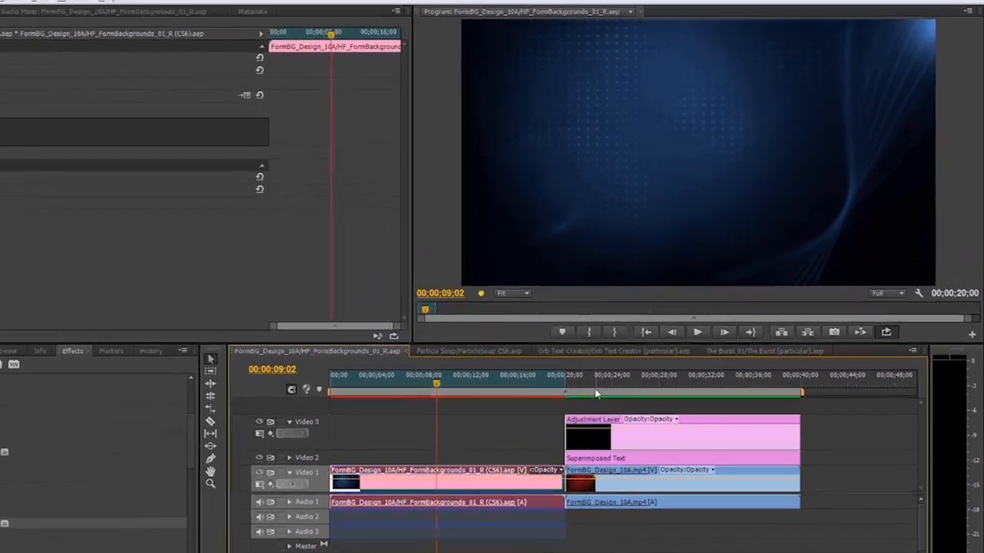
Select the red background, superimposed title and adjustment layer clips, mark their range and preview it up to 00;00;34;27
drag(645, 348, 658, 347)
drag(594, 389, 718, 396)
drag(827, 437, 727, 517)
key(/)
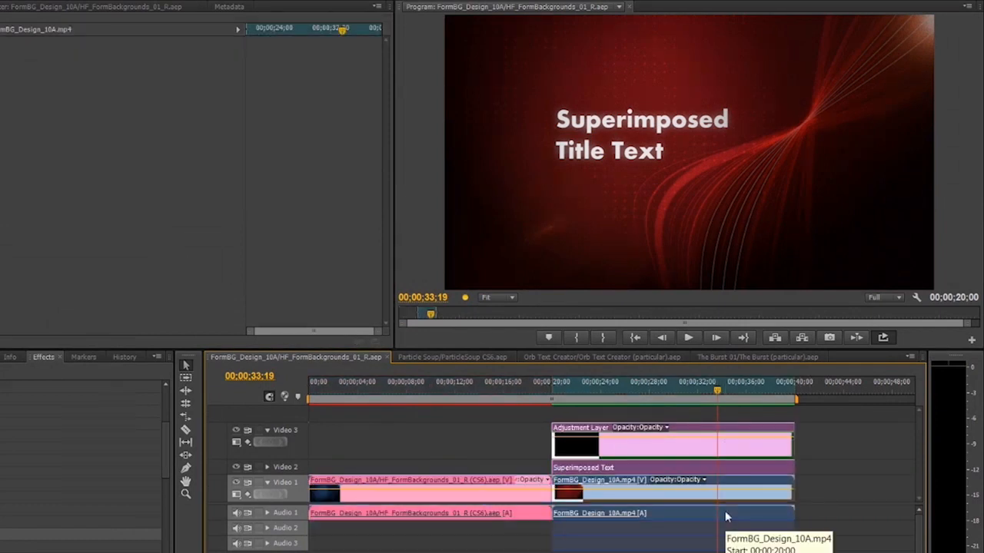
drag(609, 390, 734, 394)
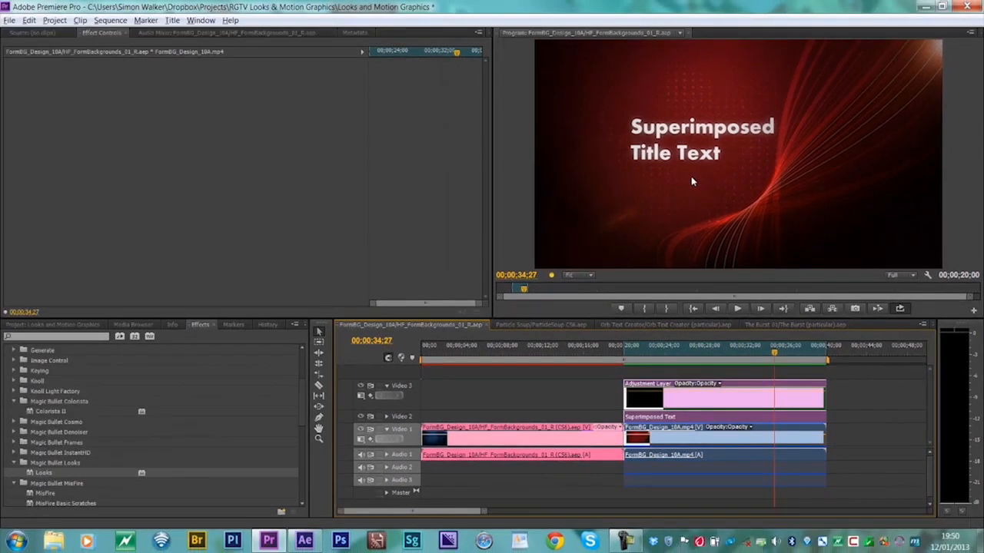
Reset the Looks effect on the adjustment layer and move the playhead to 00;00;31;09
click(783, 401)
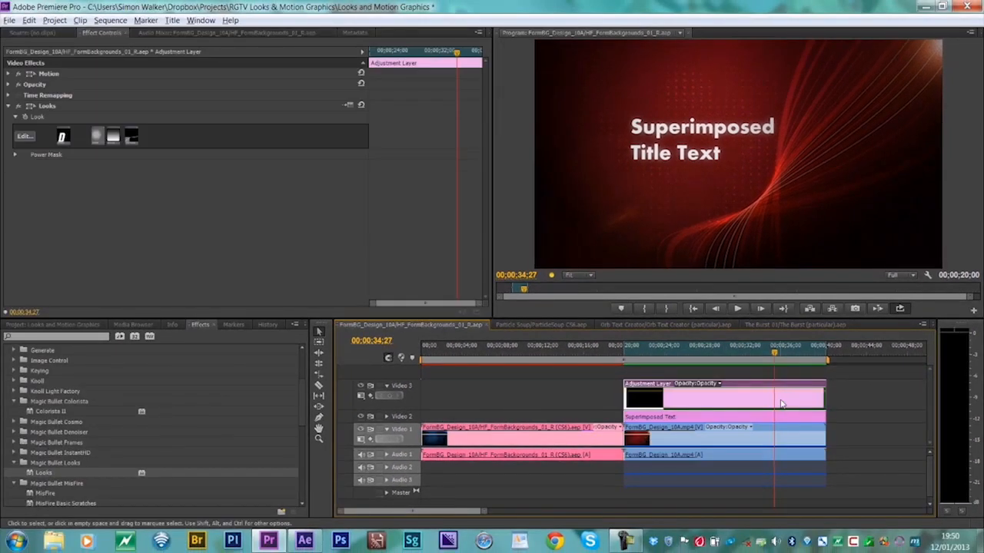
click(360, 105)
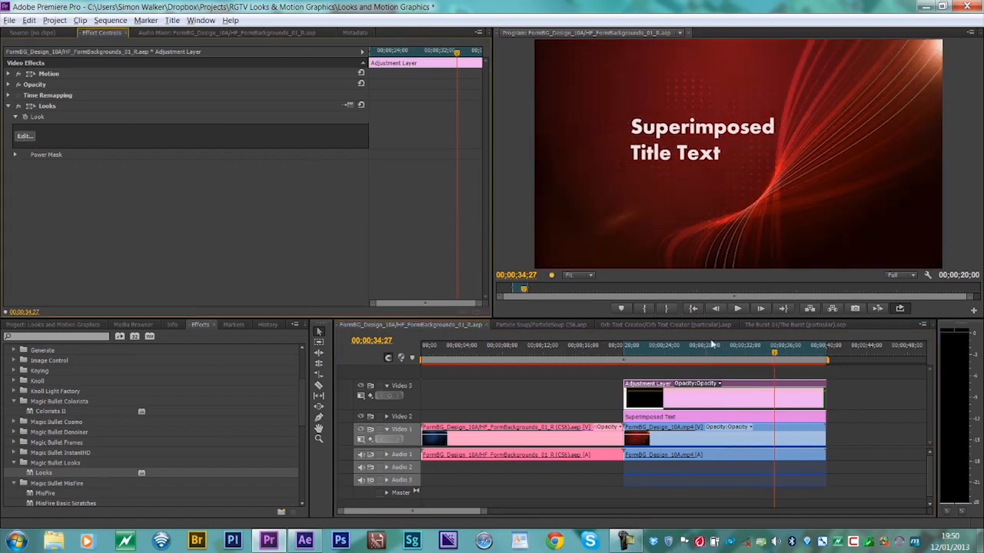
drag(711, 351, 739, 357)
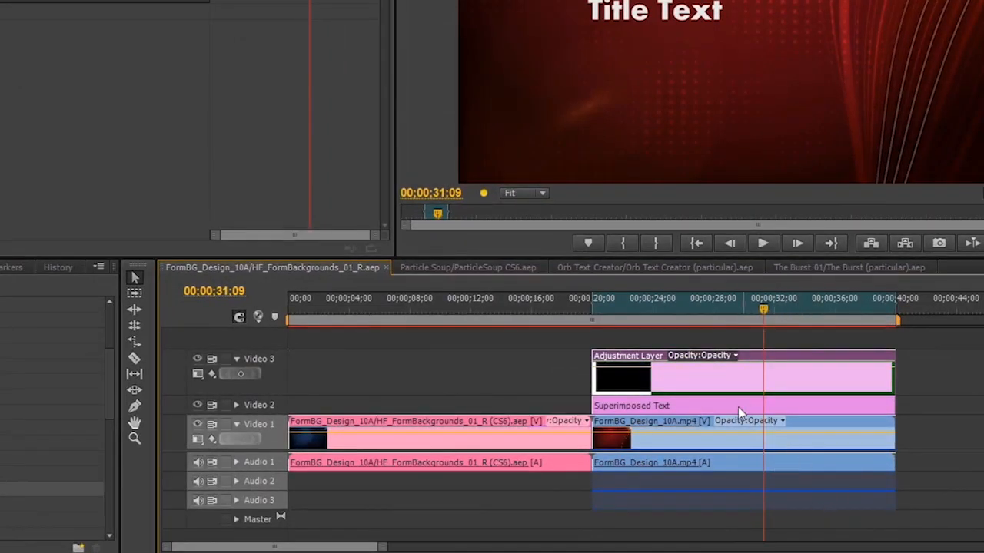
mouse_move(639, 368)
mouse_down()
mouse_move(639, 378)
mouse_move(639, 363)
mouse_move(644, 370)
mouse_up()
drag(640, 371, 638, 368)
ctrl+click(618, 367)
ctrl+click(657, 367)
drag(618, 368, 618, 389)
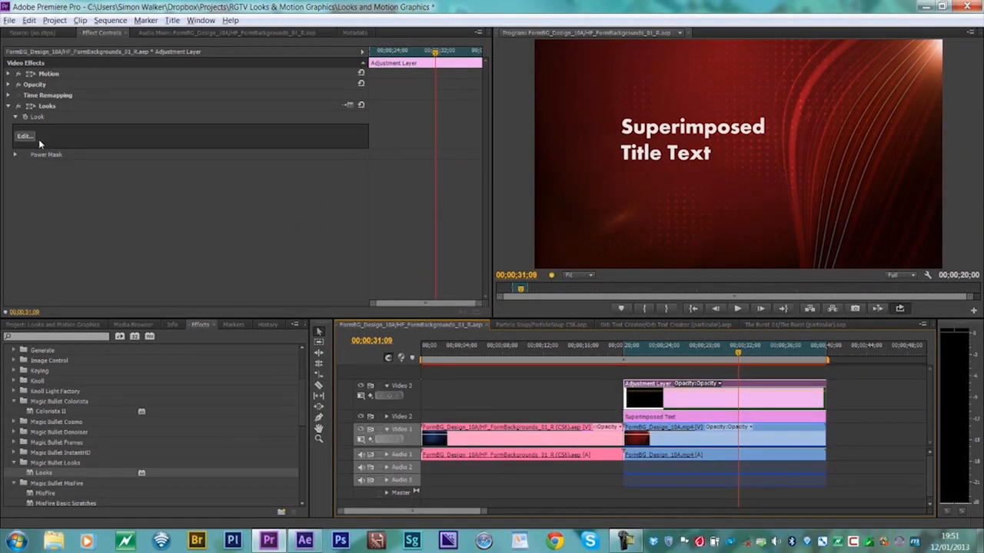
Open the adjustment layer's look for editing and add the Diffusion tool to the Matte stage
click(25, 137)
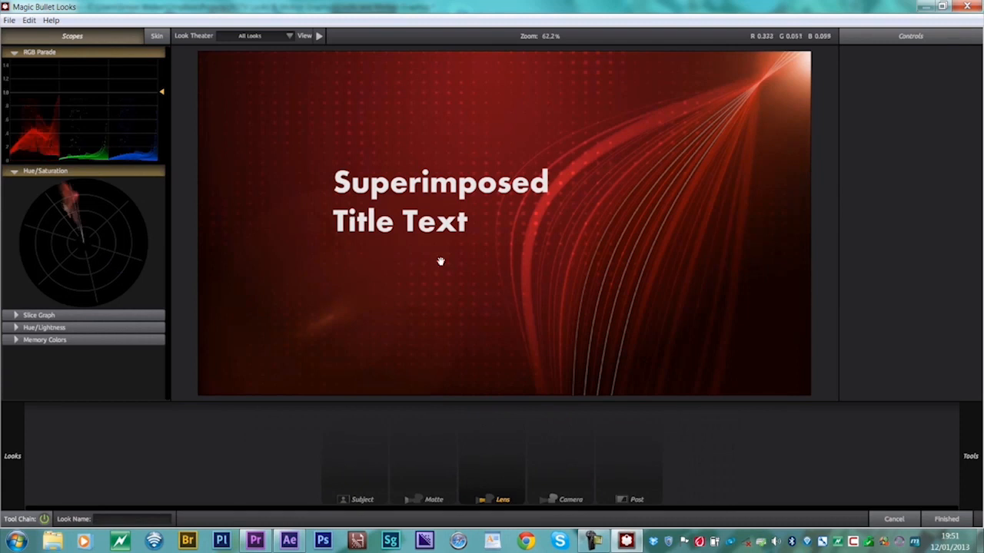
mouse_move(982, 291)
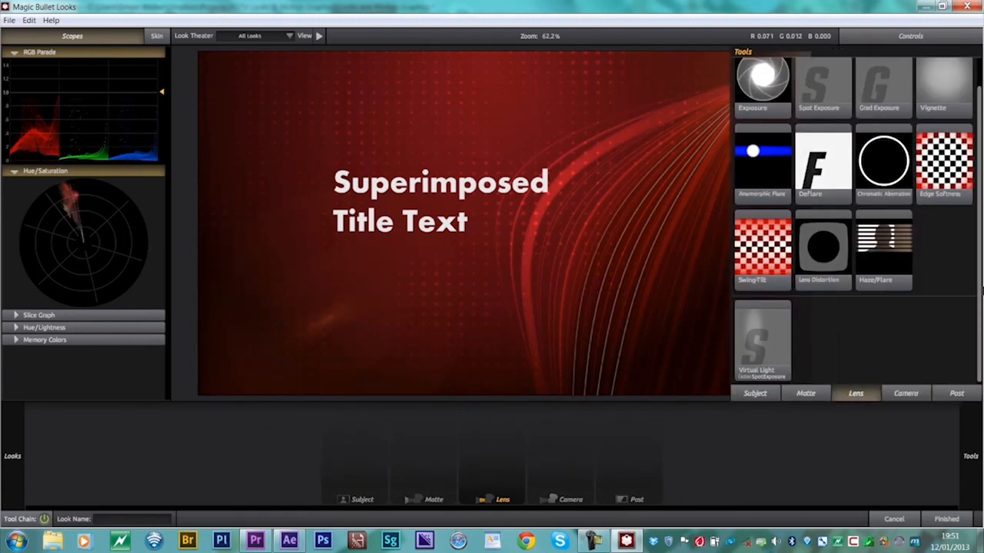
click(806, 394)
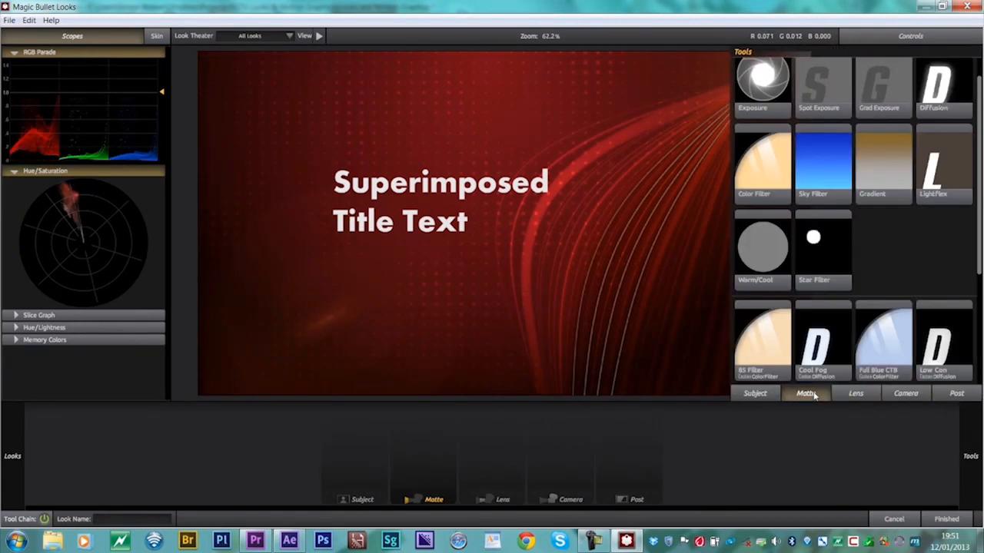
drag(953, 100, 669, 187)
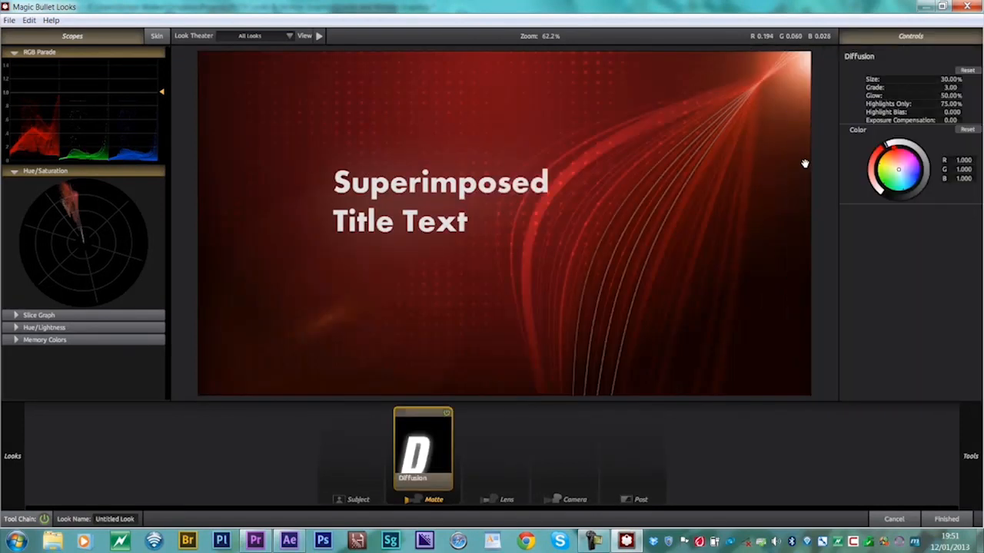
Compare the image with and without Diffusion, and set Size to 5.60%, Grade 5.15, Highlights Only 100% and Glow 98%
click(446, 416)
click(446, 415)
click(446, 415)
click(445, 416)
mouse_move(947, 103)
mouse_down()
mouse_move(937, 81)
mouse_move(956, 96)
mouse_move(937, 95)
mouse_move(955, 87)
mouse_up()
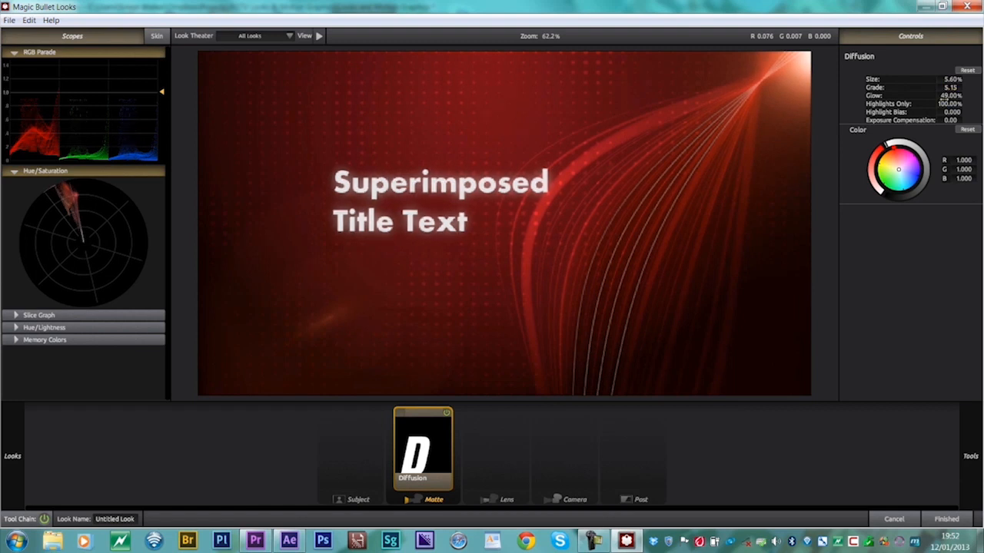
drag(952, 95, 970, 95)
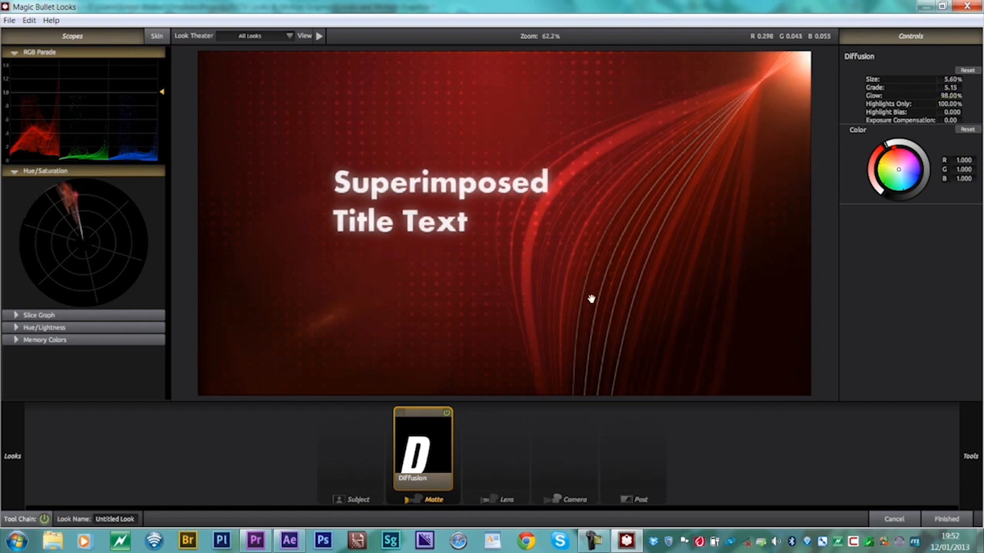
Set Diffusion's Glow to 100% and switch the tool off and on to compare its effect on the title
click(448, 415)
click(447, 415)
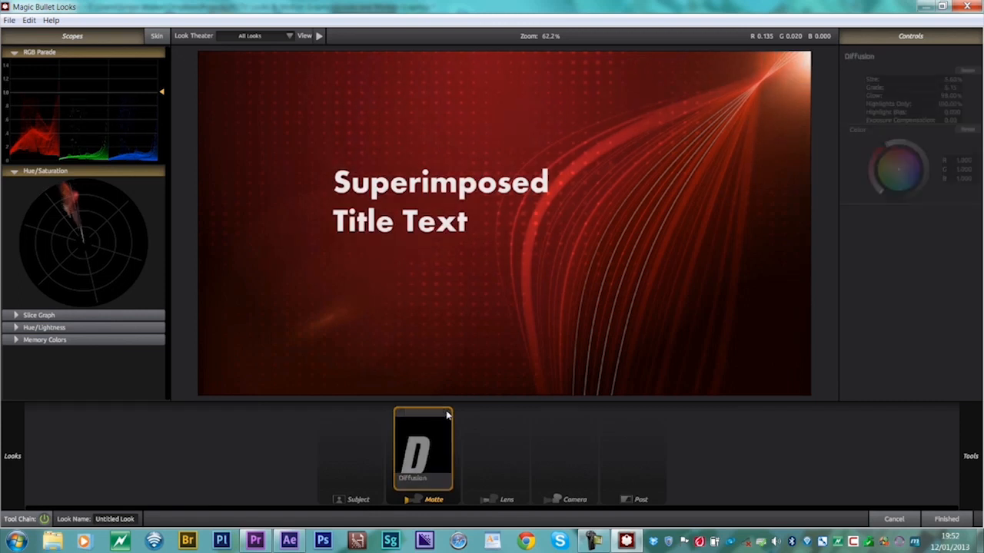
click(448, 415)
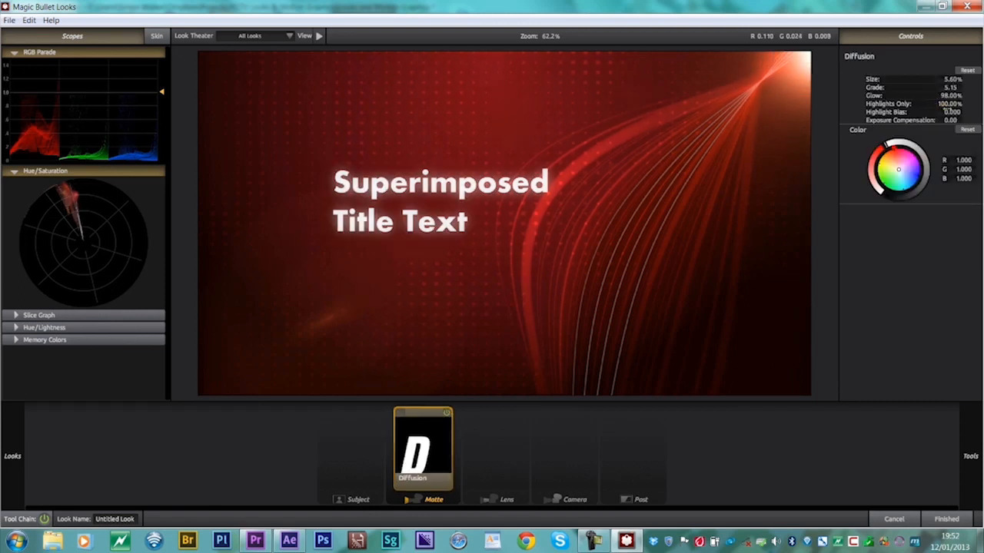
drag(951, 96, 961, 96)
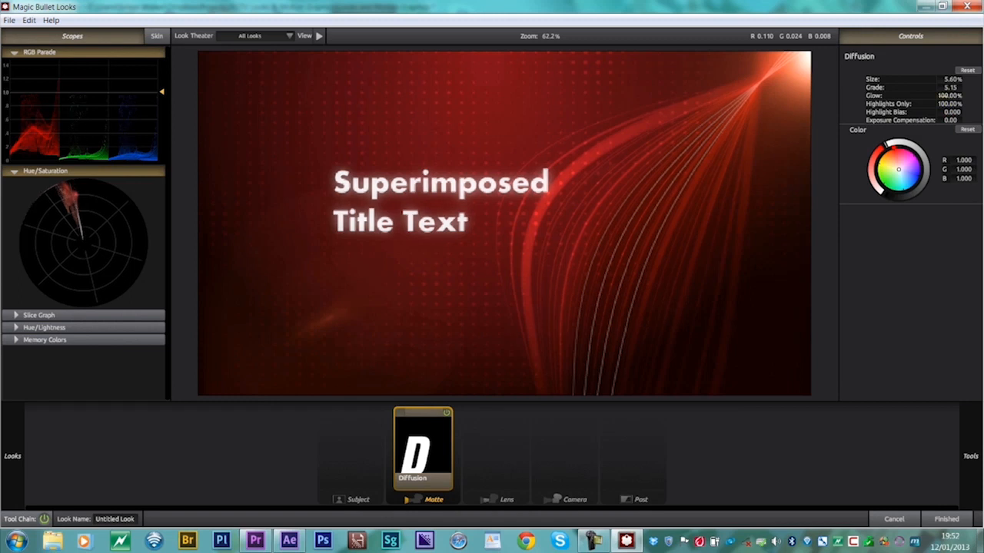
click(447, 415)
click(447, 415)
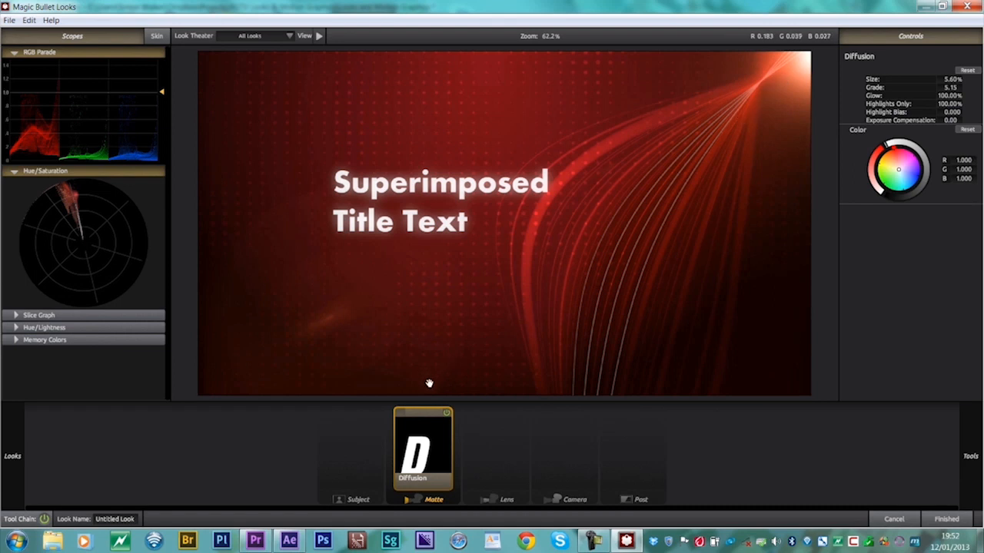
click(447, 416)
click(448, 415)
Add a Vignette to the Lens stage and move it ahead of Diffusion in the Matte stage
mouse_move(981, 359)
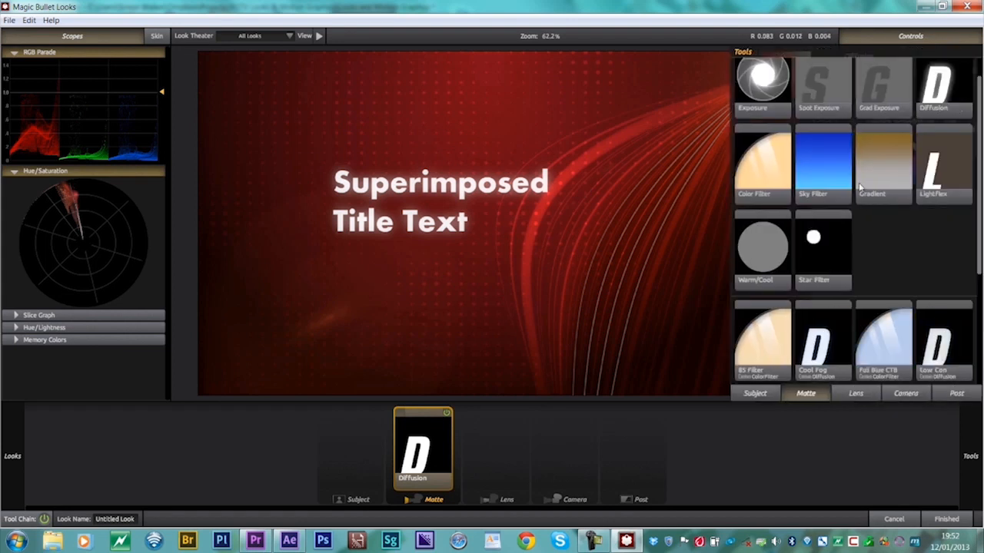
click(857, 394)
drag(950, 98, 684, 214)
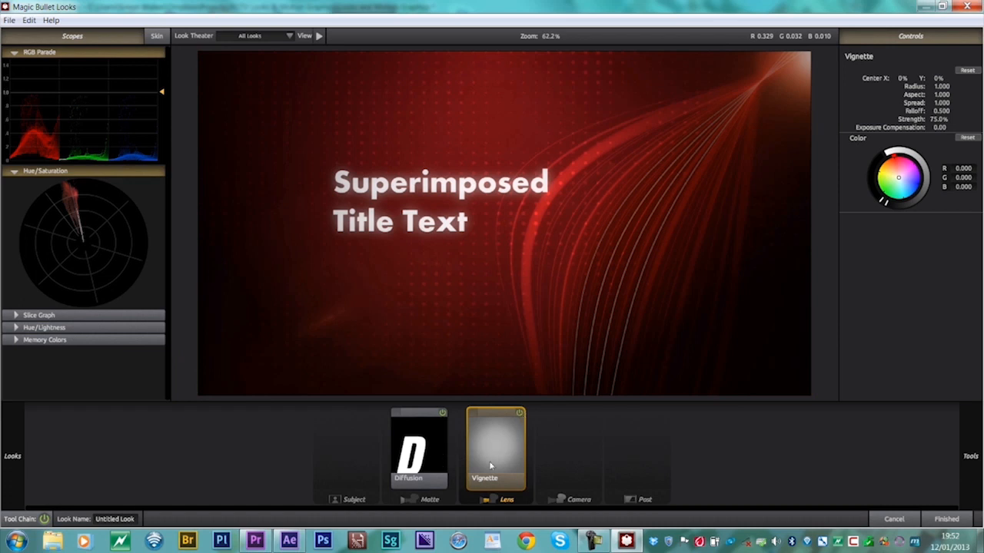
drag(495, 454, 356, 445)
drag(503, 448, 359, 444)
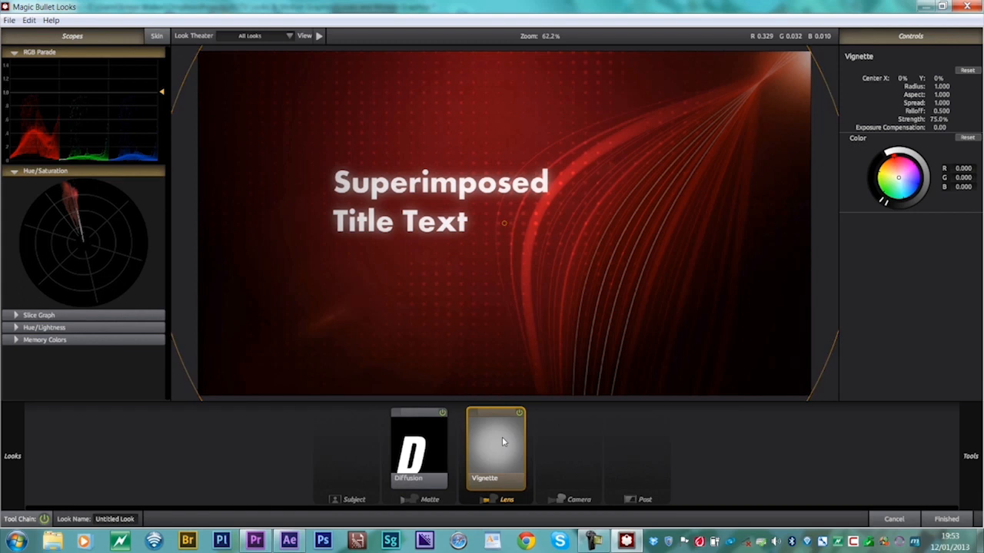
drag(492, 444, 369, 443)
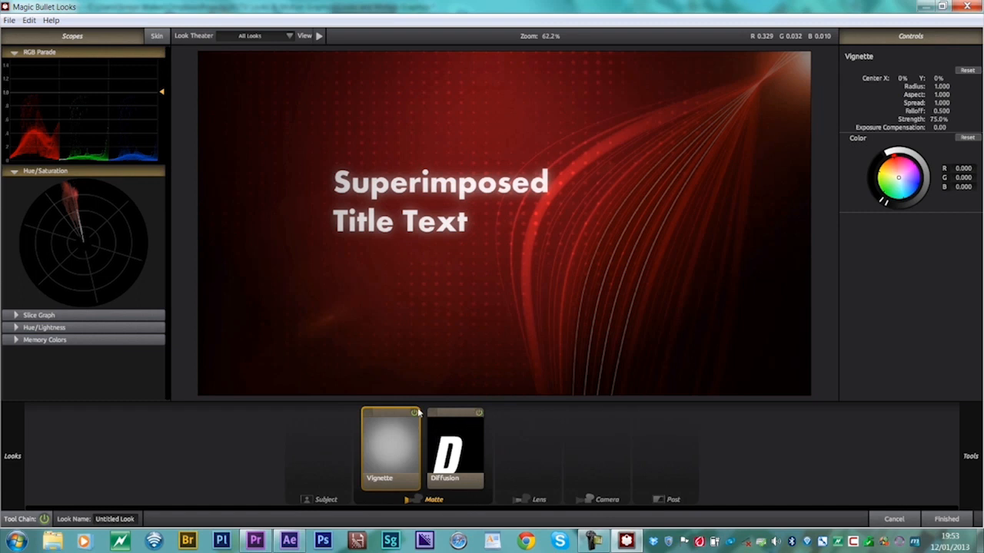
Switch the Vignette and Diffusion tools off and on to compare their effect on the title and background
click(415, 414)
click(415, 413)
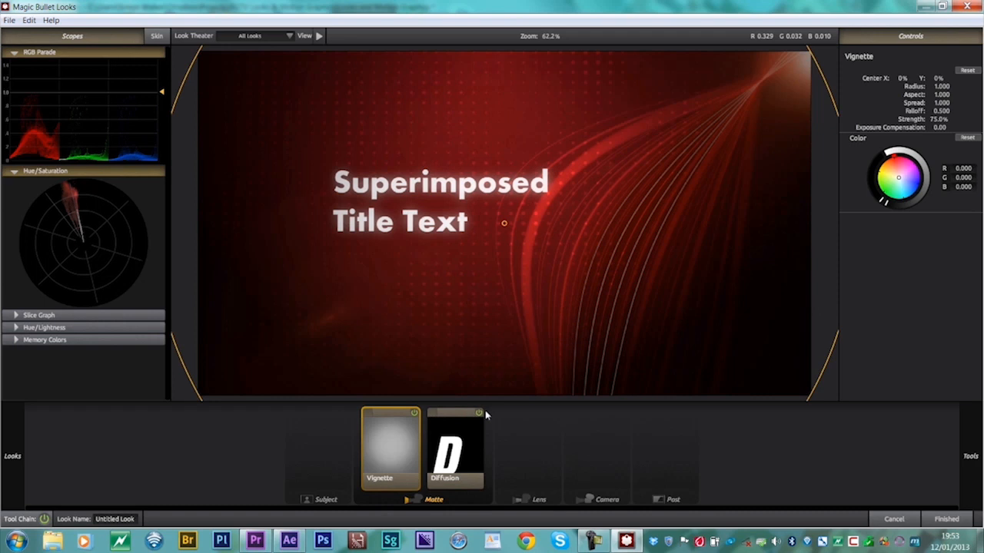
click(479, 414)
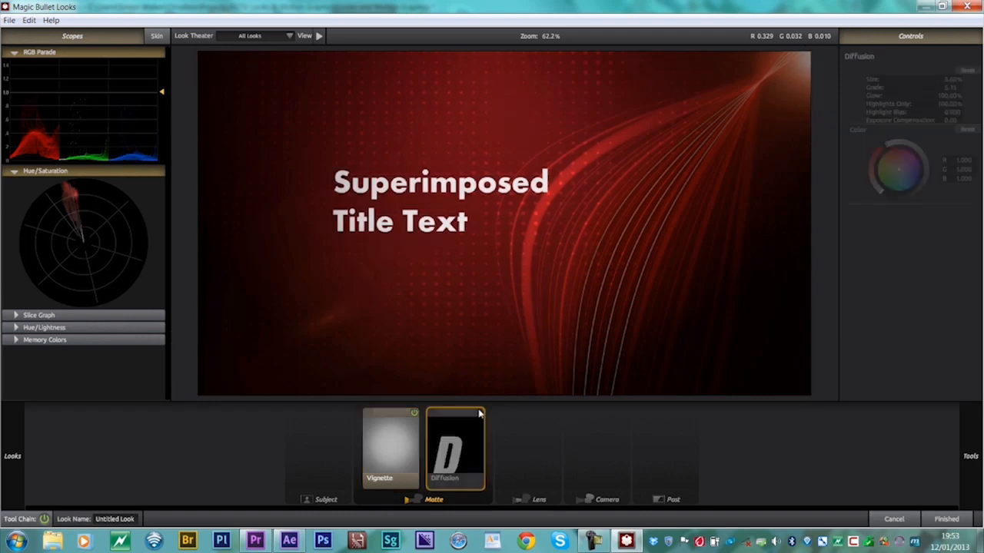
click(479, 414)
click(479, 414)
click(478, 415)
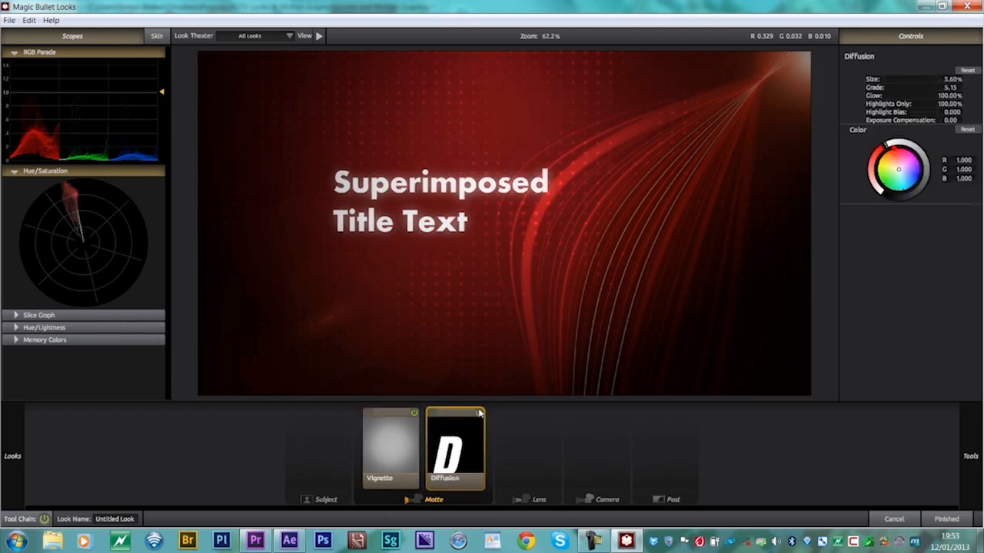
click(479, 414)
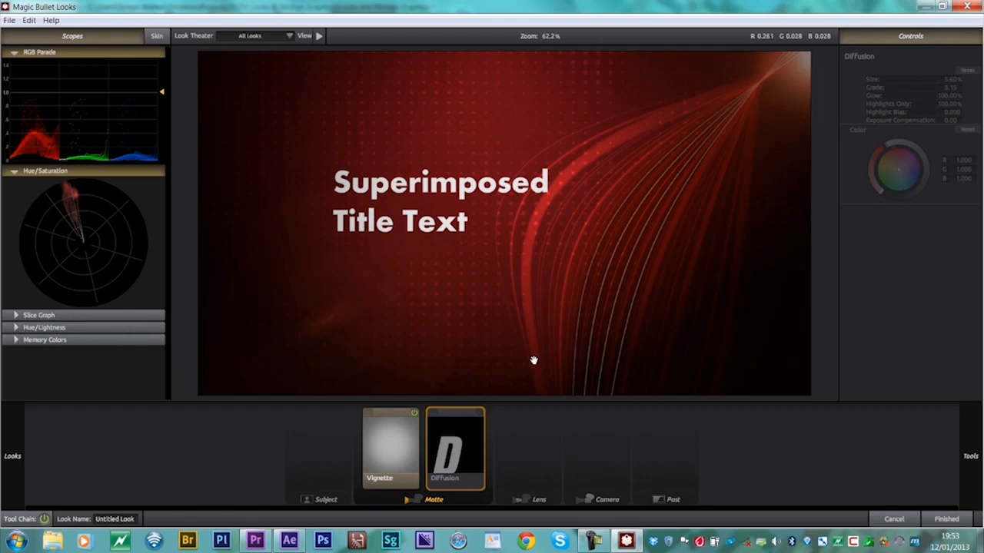
click(479, 414)
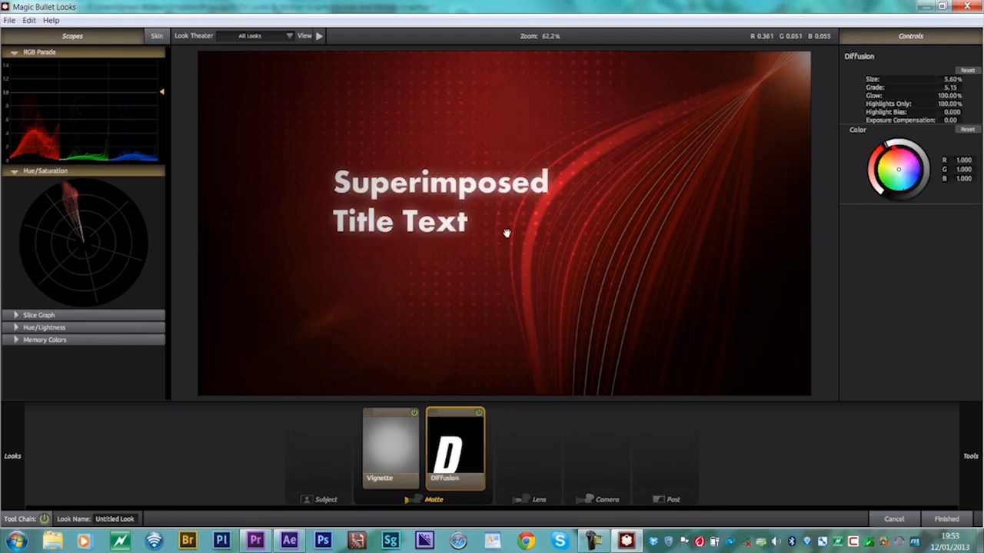
Add the Auto Shoulder tool to the look's Post stage
mouse_move(982, 298)
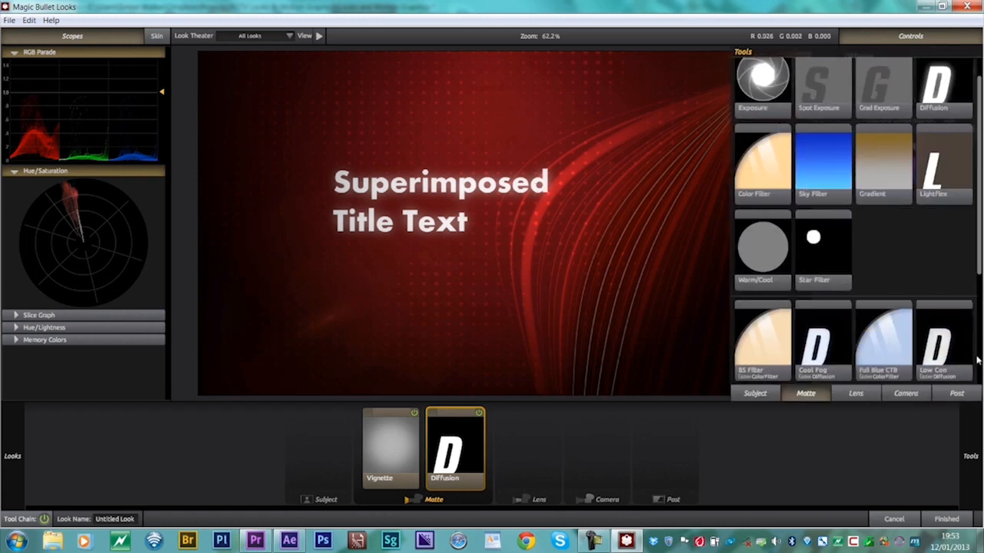
click(956, 393)
scroll(811, 345, down, 2)
scroll(811, 346, down, 3)
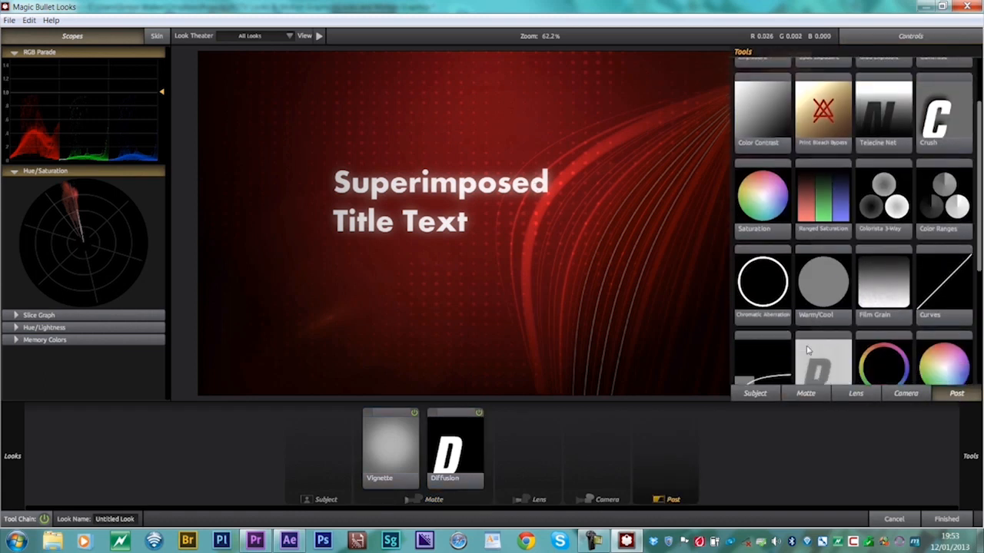
mouse_move(760, 312)
mouse_down()
mouse_move(653, 368)
mouse_move(666, 362)
mouse_up()
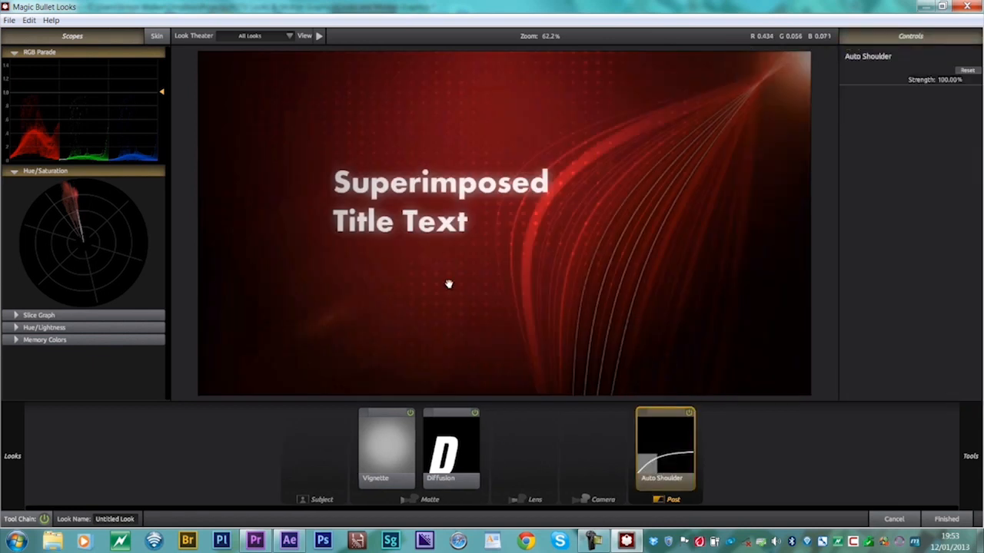
Start a new look, add Film Grain to the Post stage and enlarge the preview to 110.1%
click(10, 20)
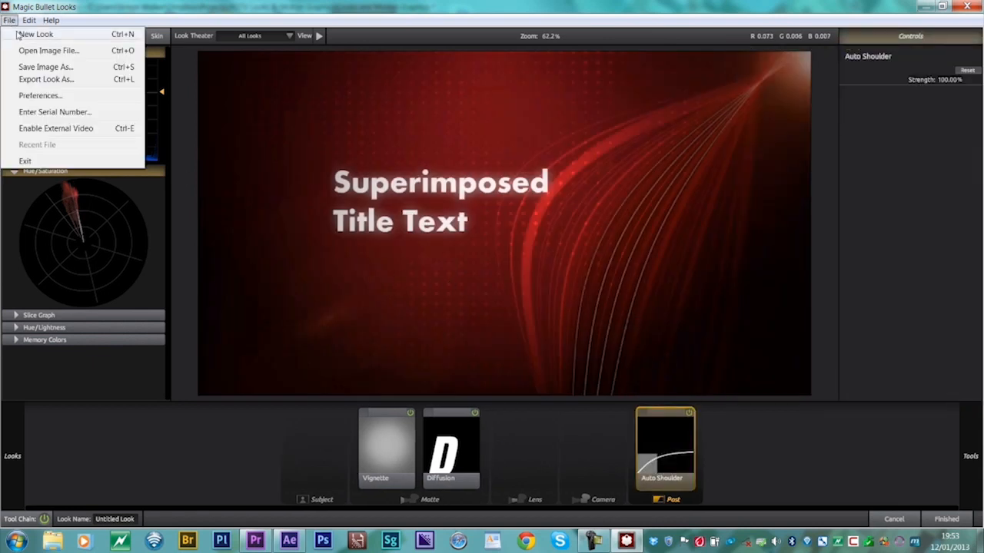
click(18, 35)
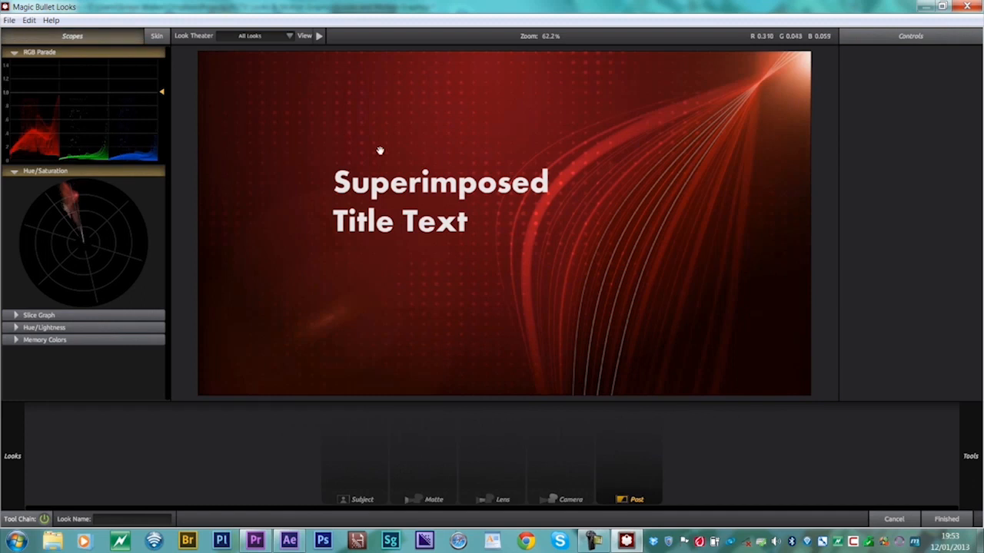
mouse_move(981, 230)
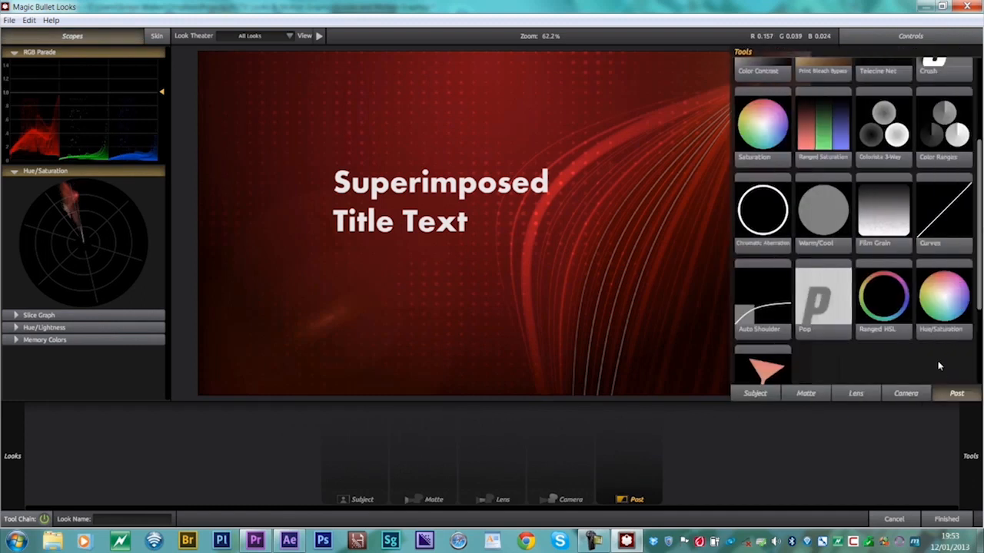
drag(901, 228, 681, 220)
drag(551, 36, 578, 36)
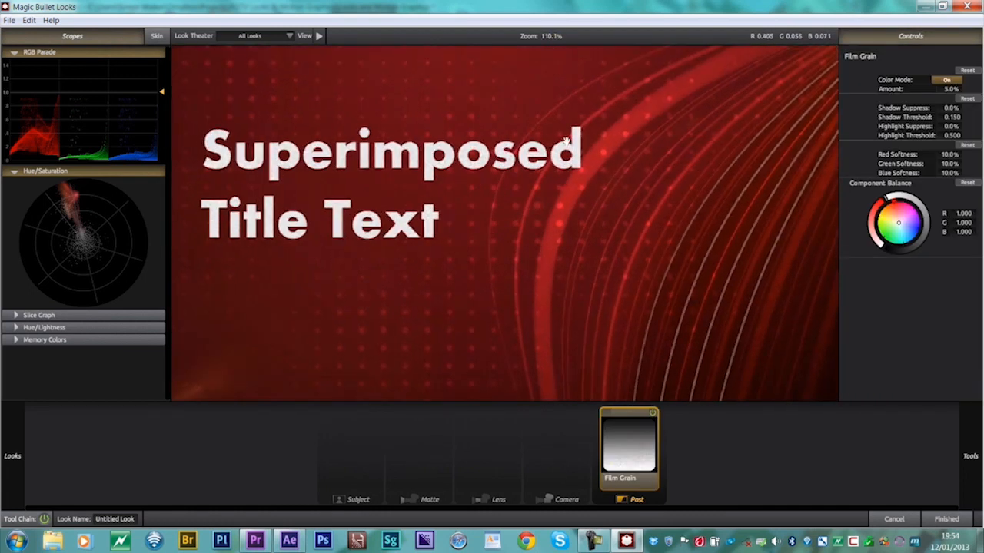
Set Film Grain's Amount to 8.0%, turn Color Mode off and set Highlight Suppress to 100%
drag(951, 90, 962, 89)
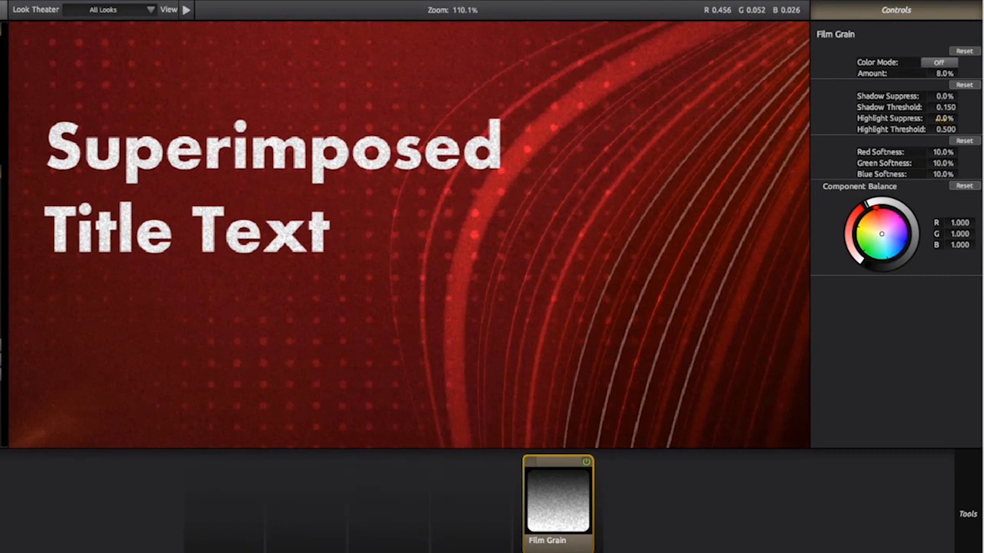
text(60)
key(Return)
text(79)
key(Return)
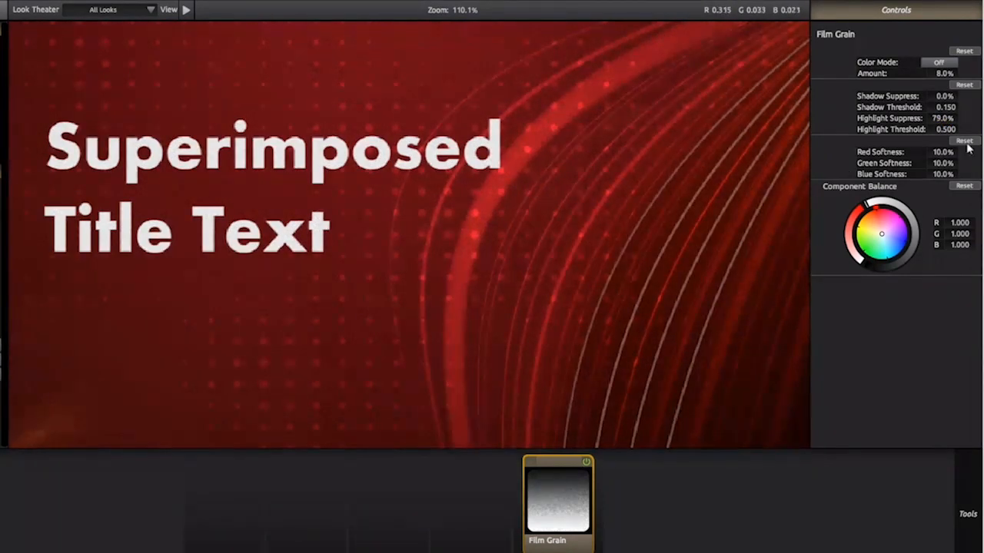
drag(946, 119, 969, 118)
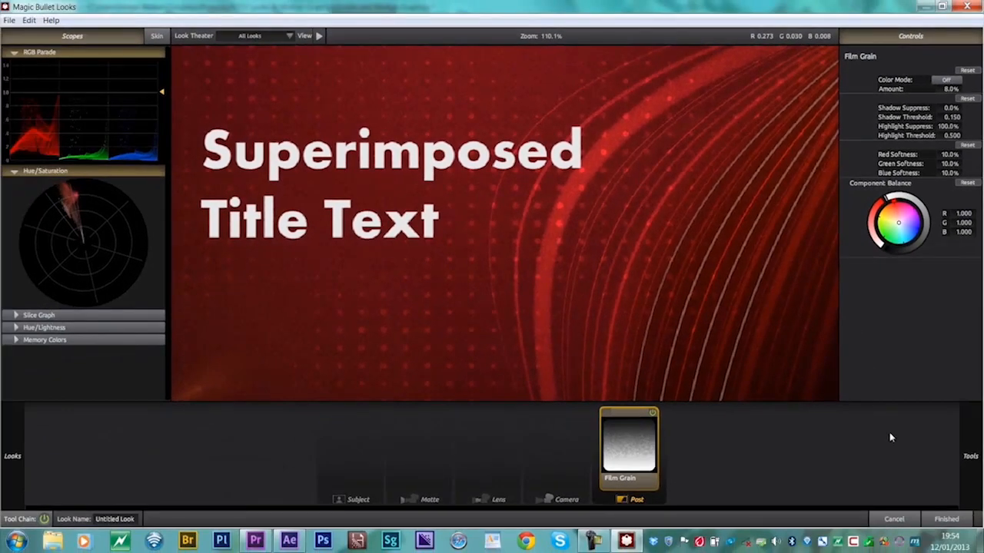
Apply the Film Grain look, and in the Particle Soup sequence select the clip and move the playhead to 00;00;04;21
click(947, 520)
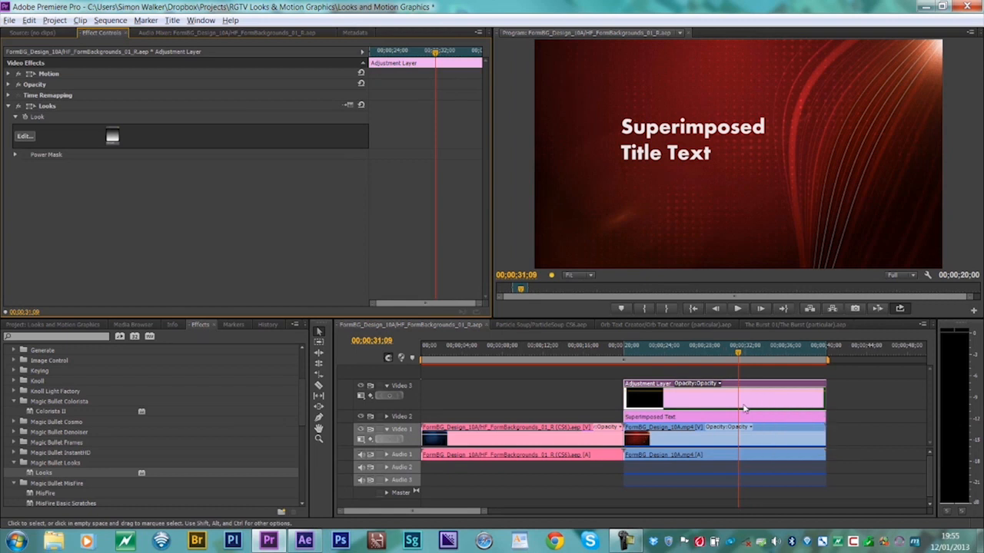
click(542, 324)
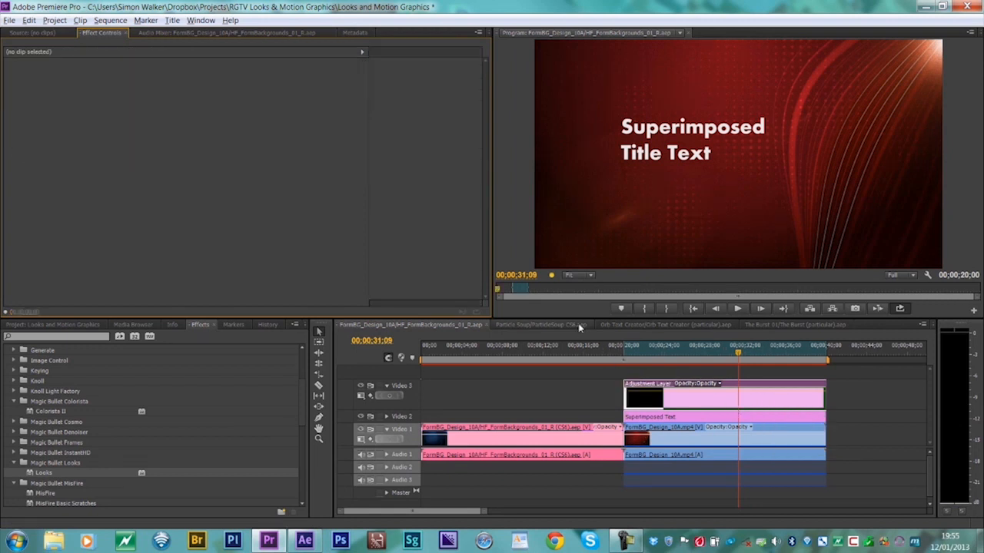
click(537, 426)
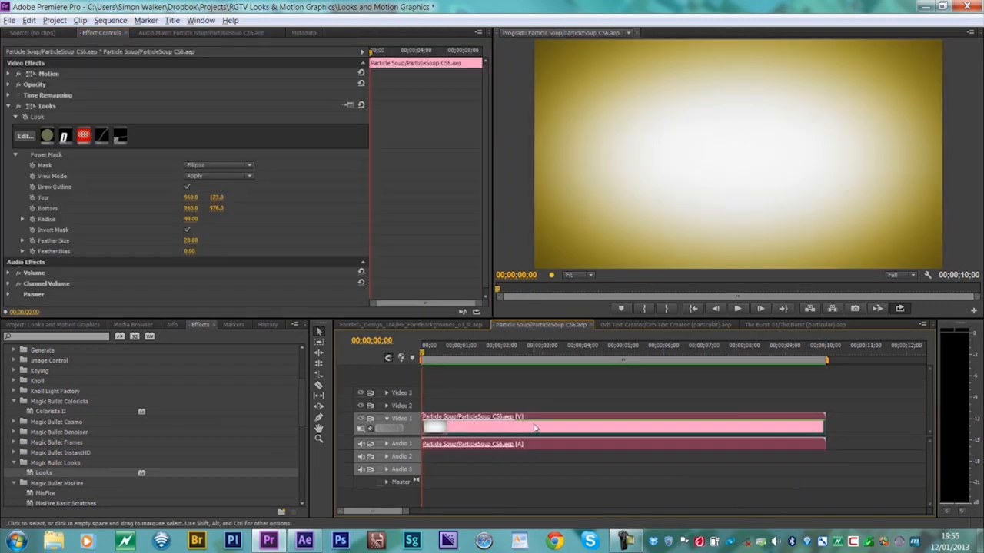
drag(452, 352, 686, 362)
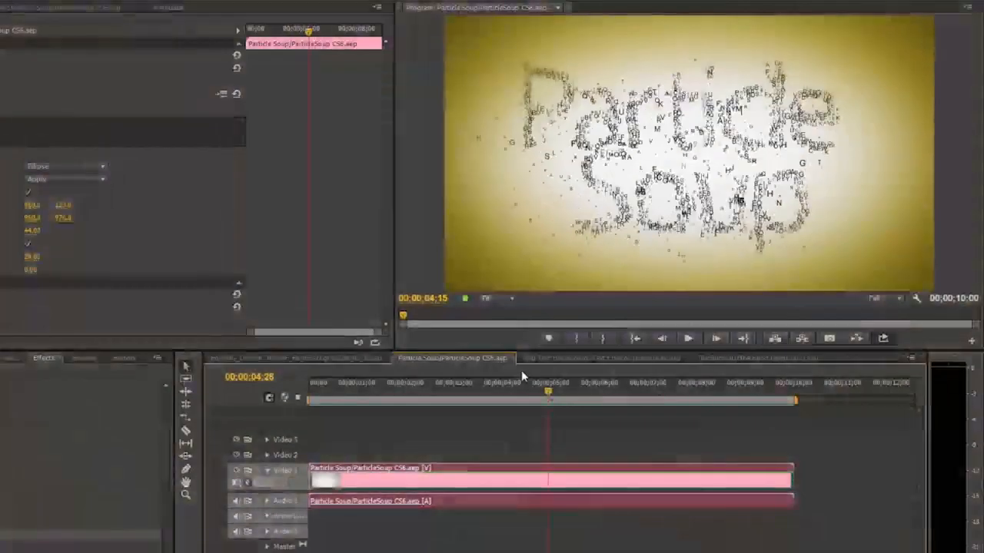
mouse_move(522, 372)
mouse_down()
mouse_move(462, 372)
mouse_move(543, 372)
mouse_move(461, 372)
mouse_move(537, 372)
mouse_up()
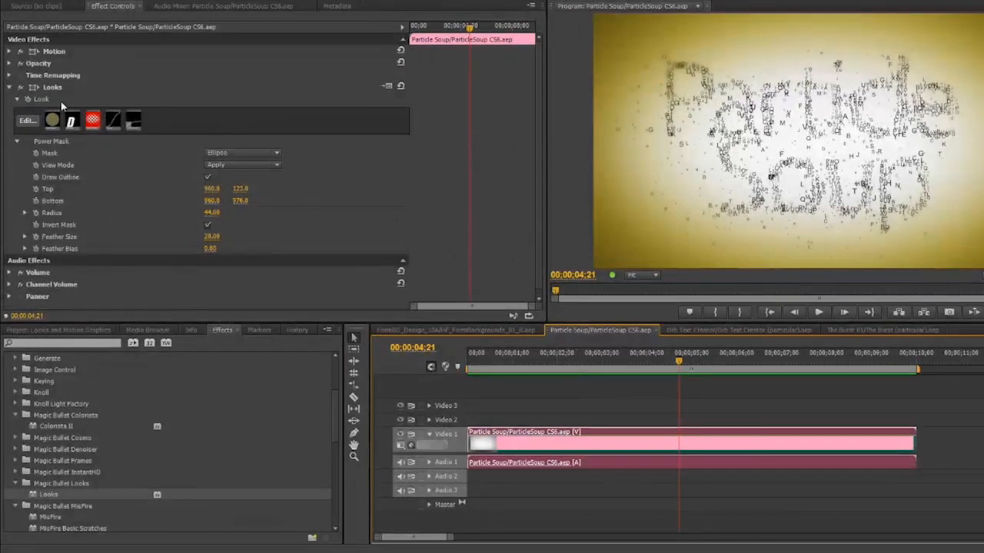
Compare the Particle Soup clip with Looks off and on, and with its Power Mask set to None and to Ellipse
click(20, 86)
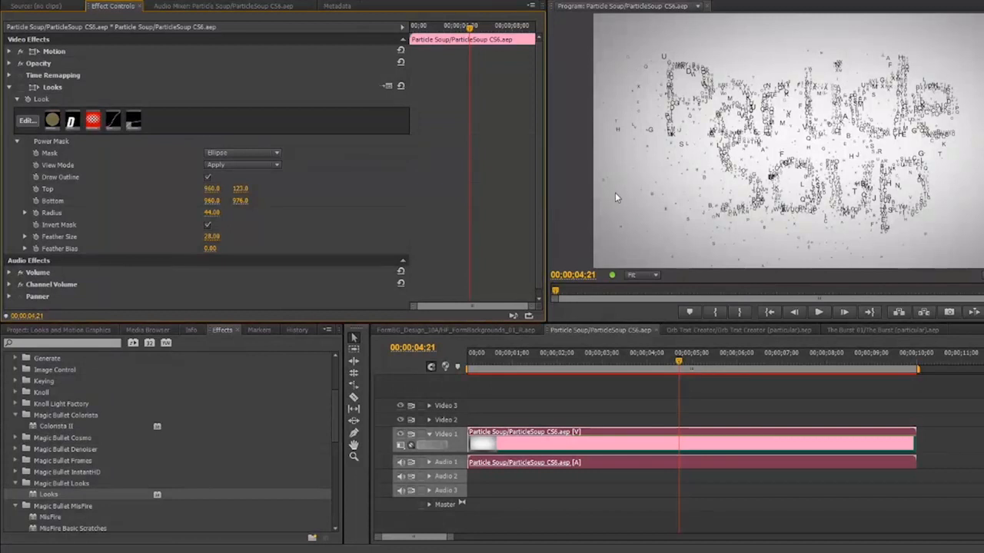
click(20, 87)
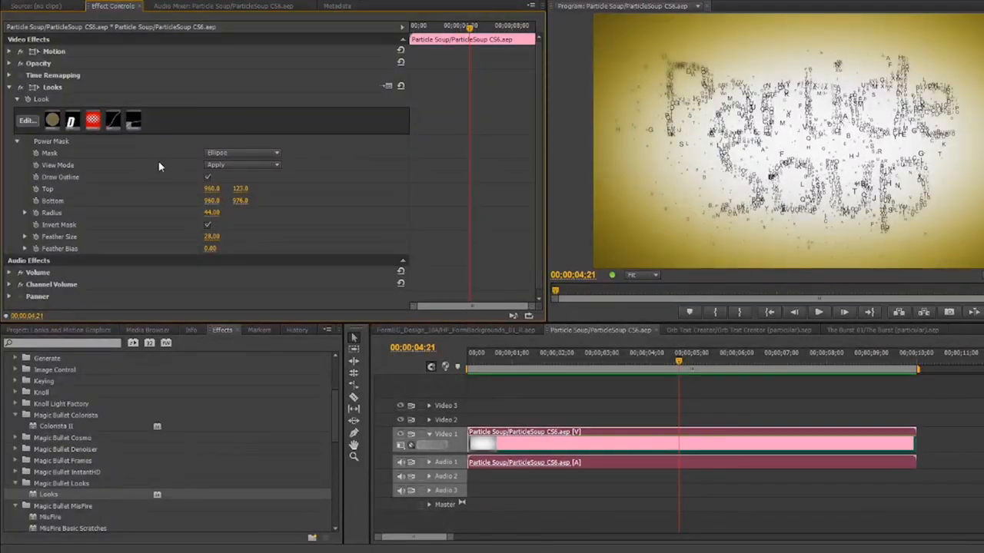
click(238, 153)
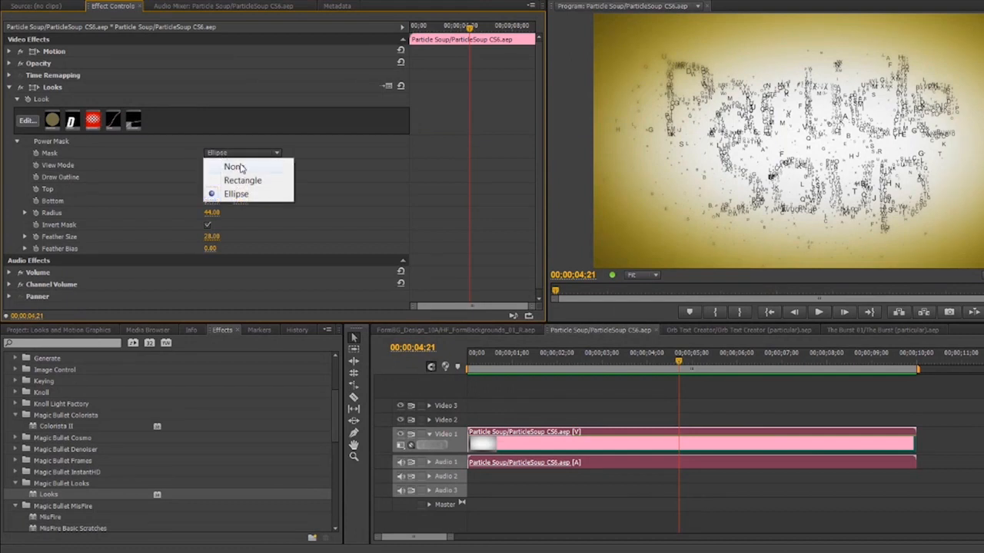
click(244, 166)
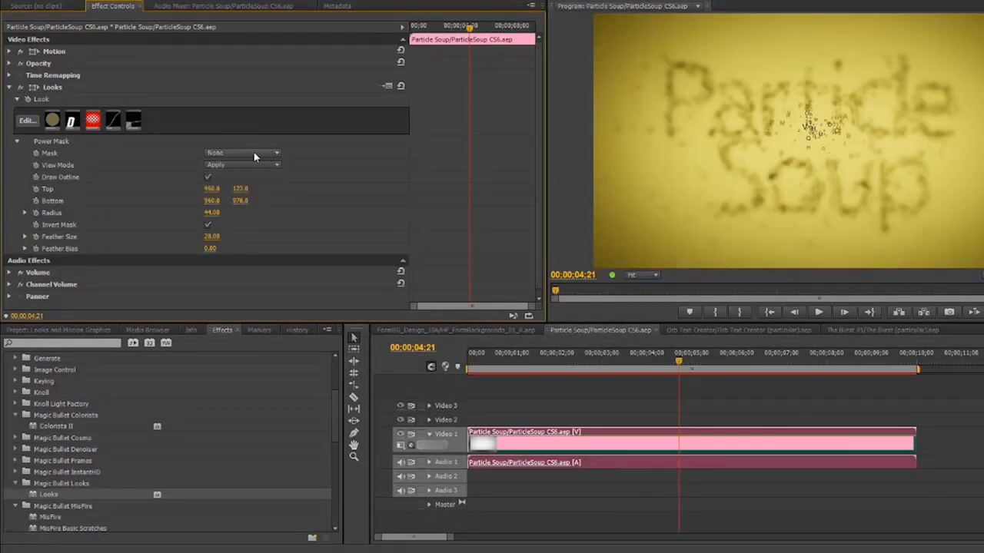
click(251, 155)
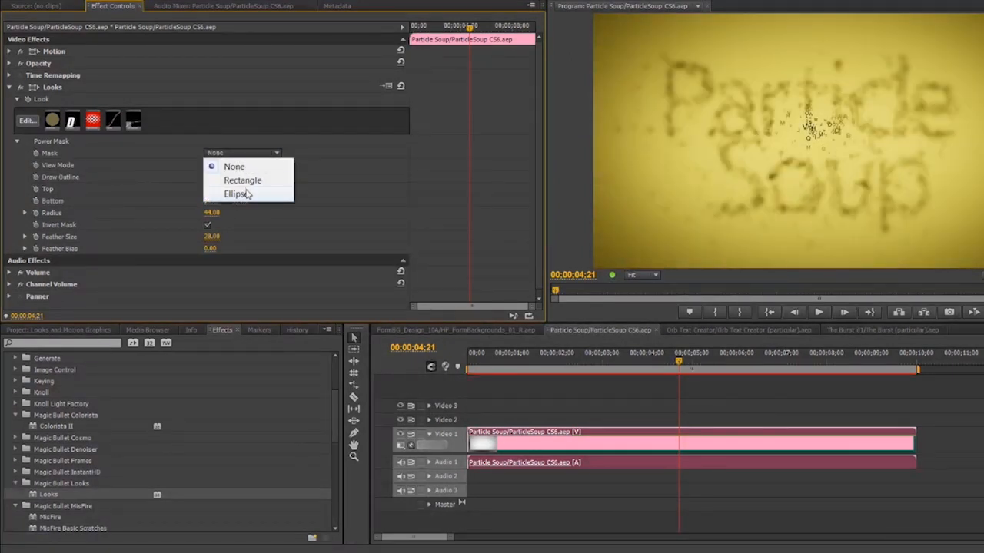
click(243, 194)
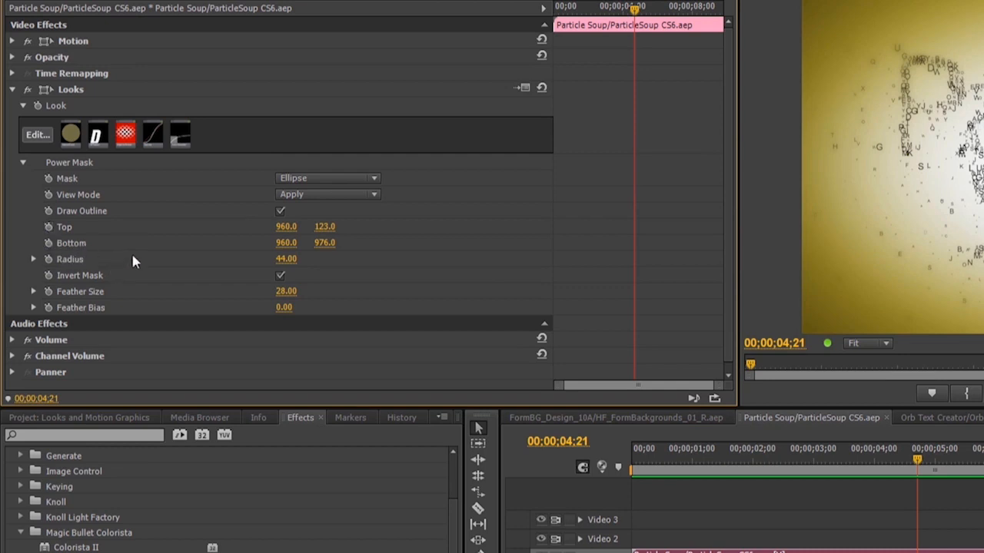
Try a Power Mask Radius of 19.00 in the Mask Only view, and restore Radius 44.00 and the Apply view mode
click(297, 194)
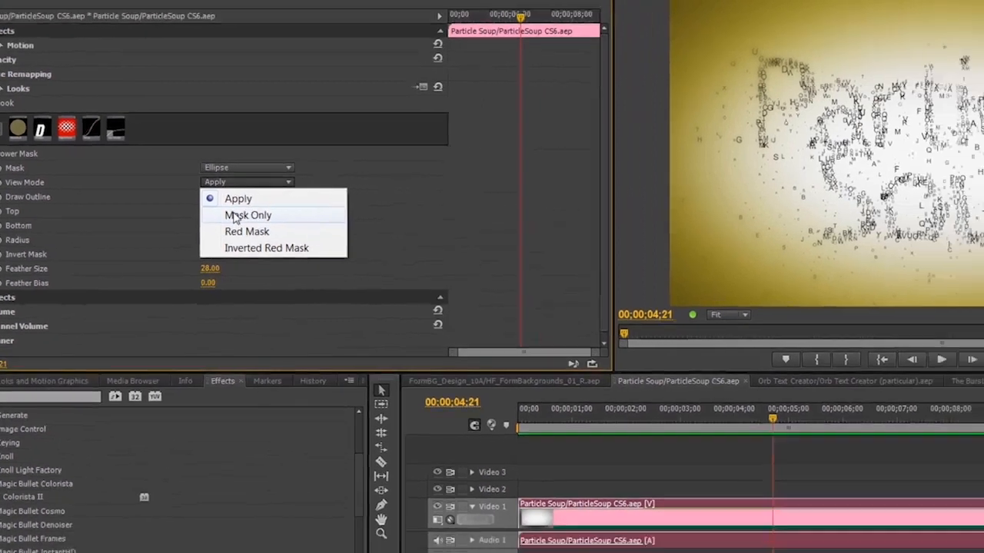
click(245, 215)
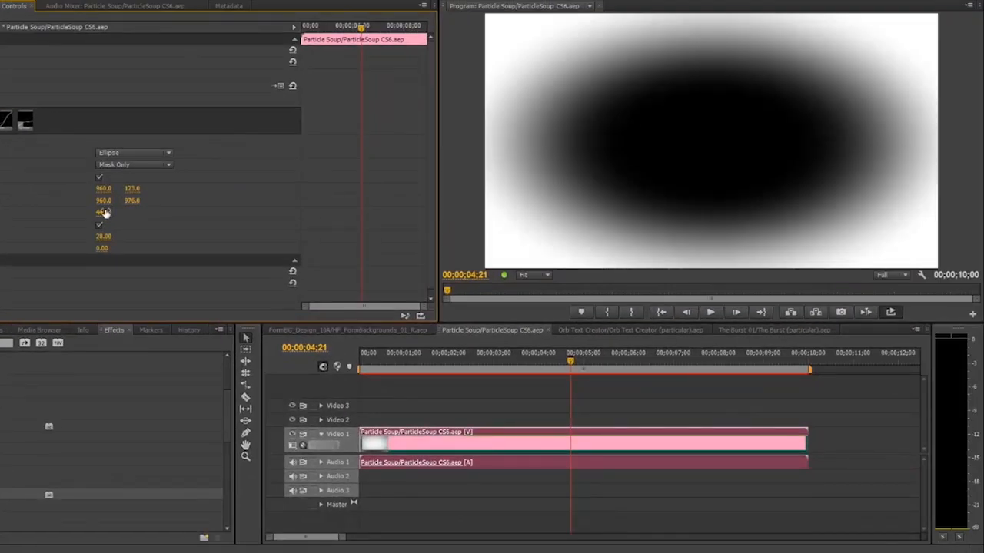
drag(103, 213, 117, 240)
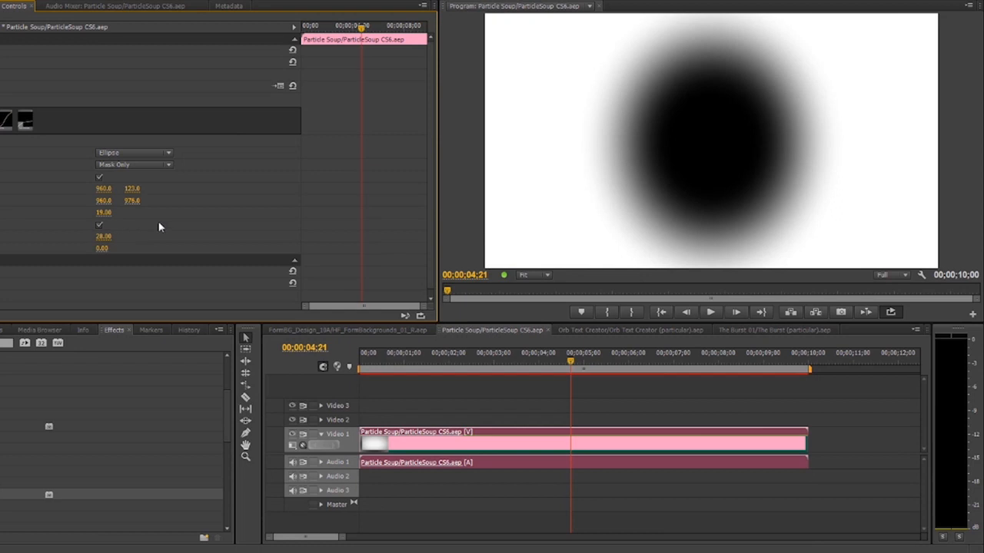
click(137, 164)
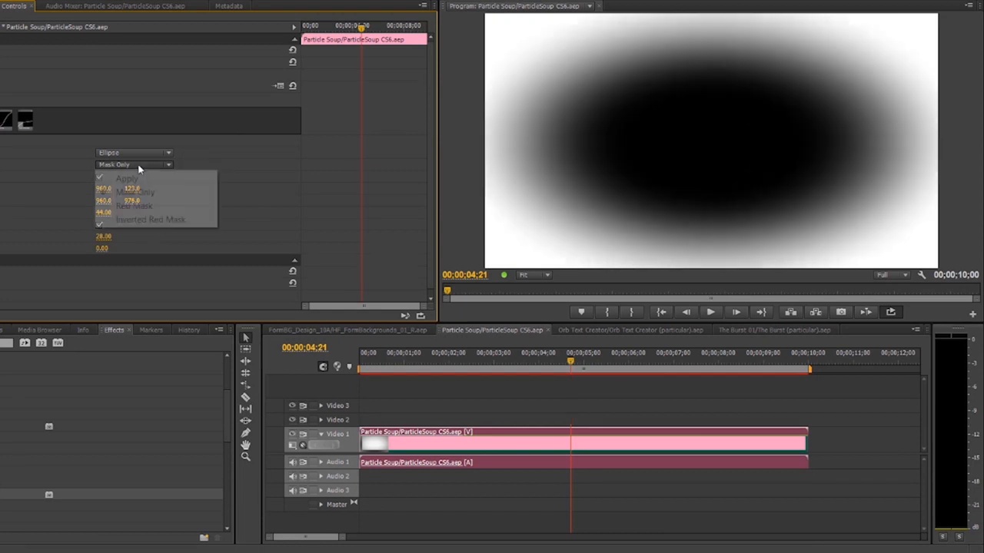
click(135, 180)
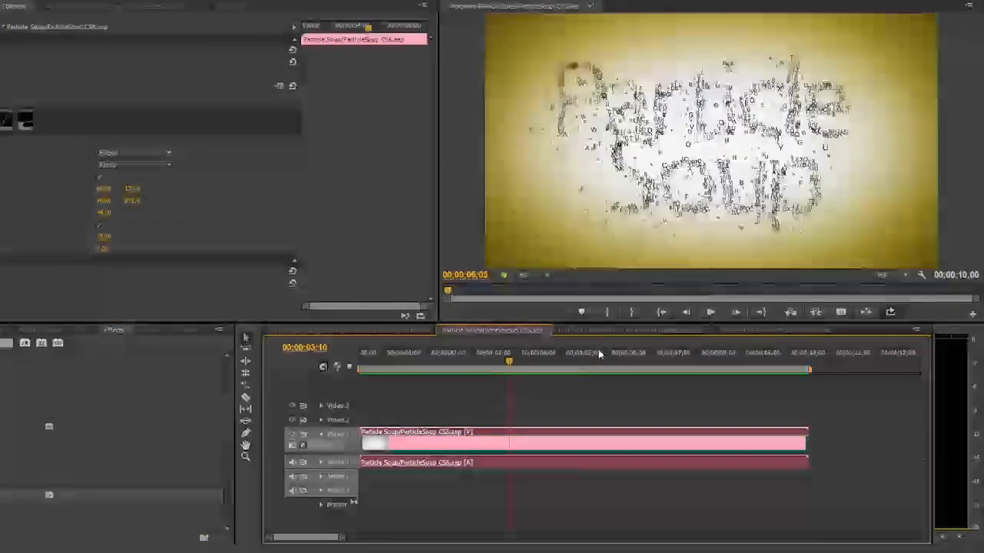
Scrub through Particle Soup and play back the first clip of the Orb Text Creator sequence
drag(599, 353, 563, 355)
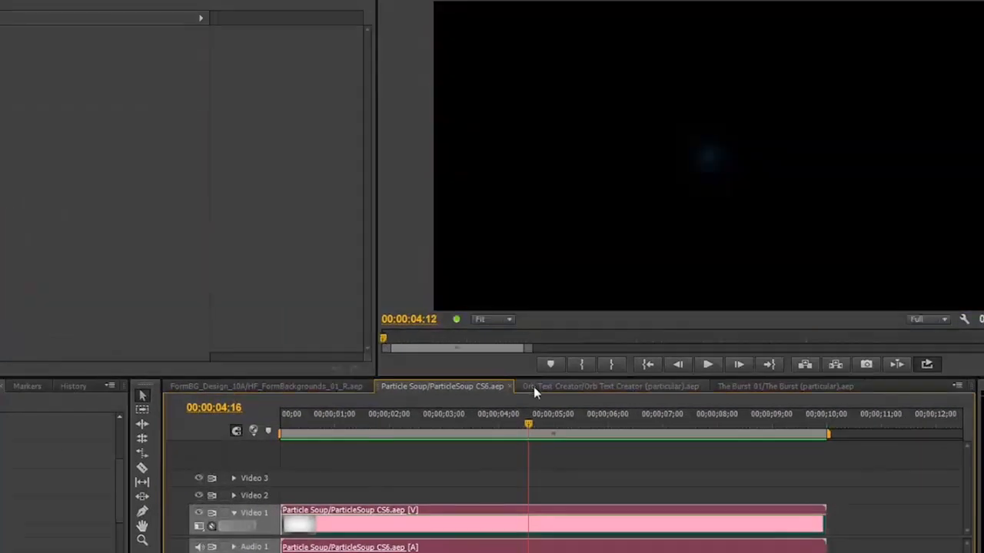
click(534, 383)
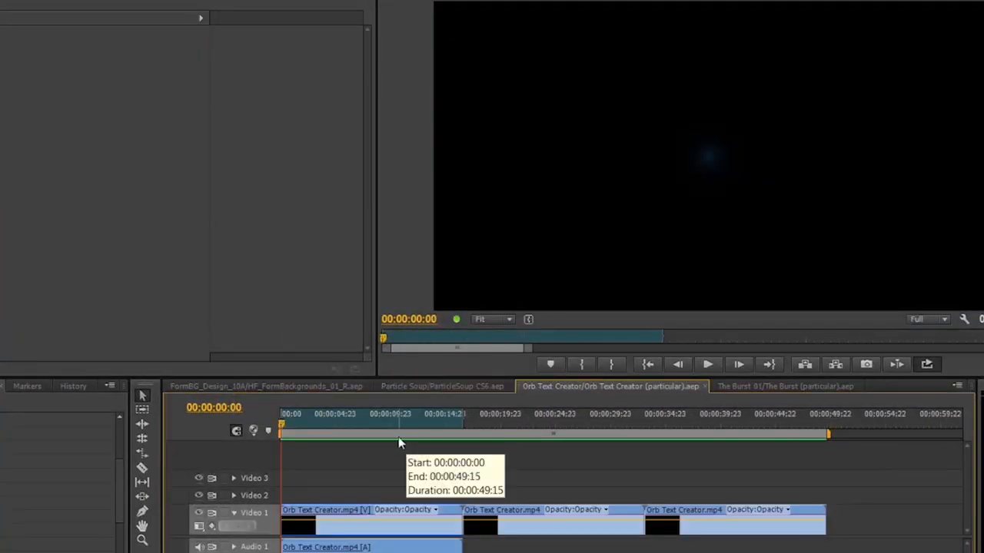
key(space)
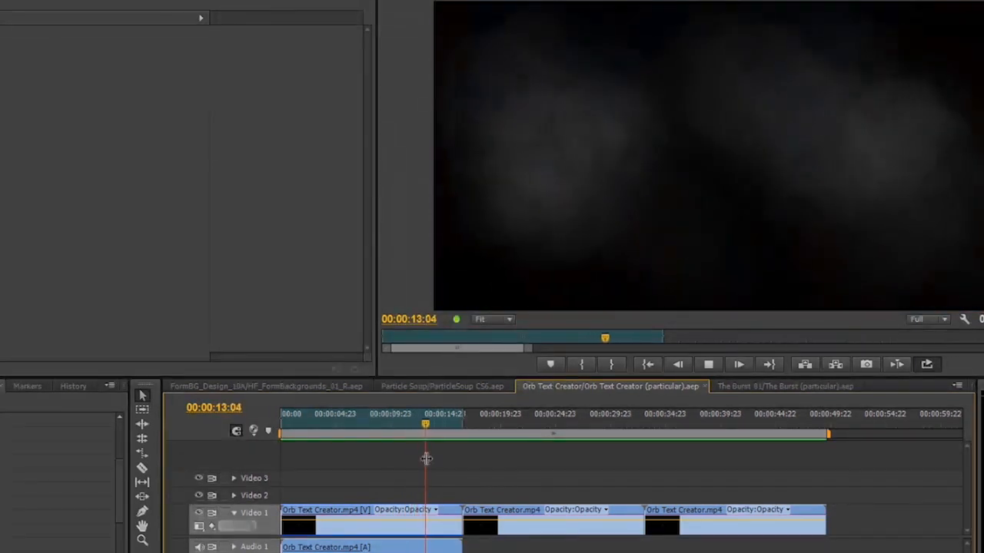
click(297, 426)
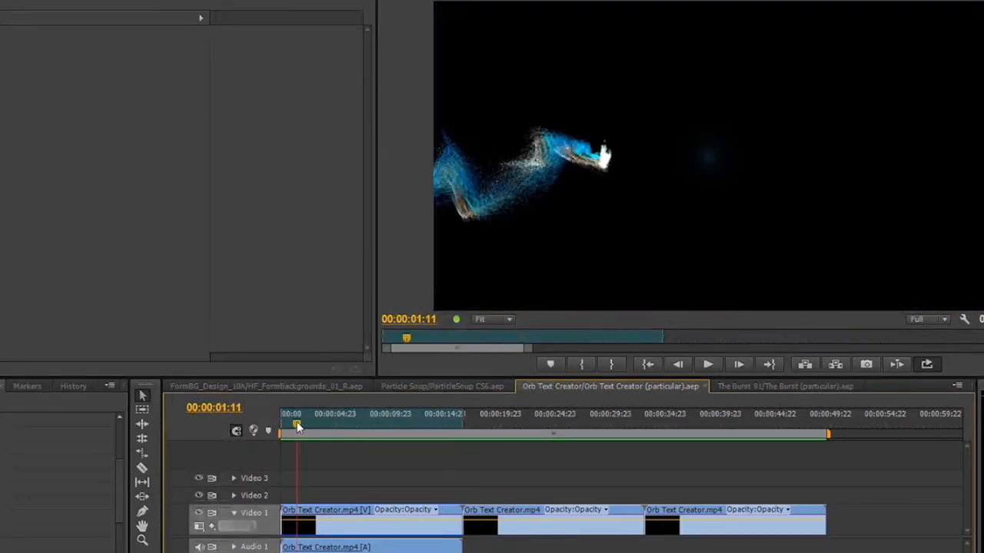
key(space)
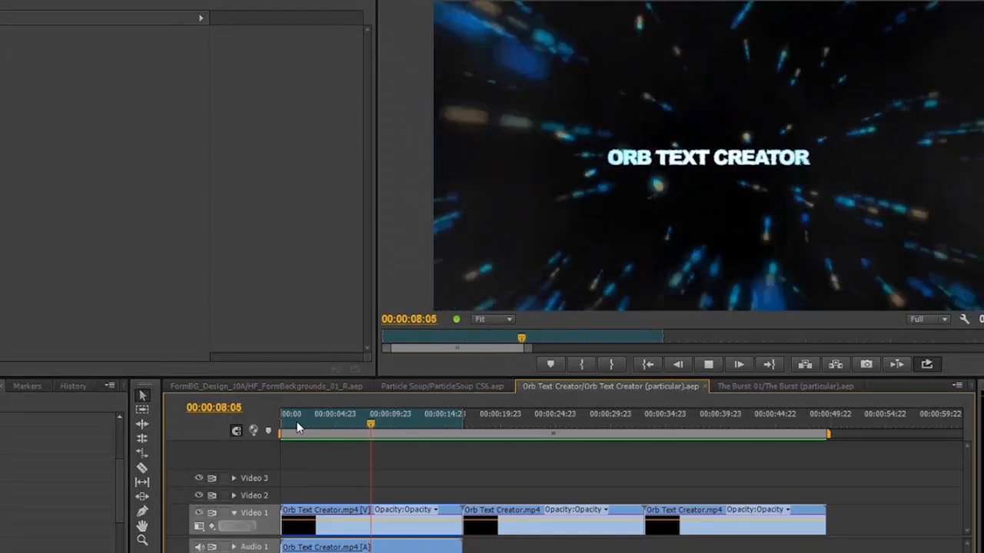
key(space)
Select the first Orb Text Creator clip, move the playhead to 00:00:03:02 and open the clip's look for editing
drag(293, 417, 317, 416)
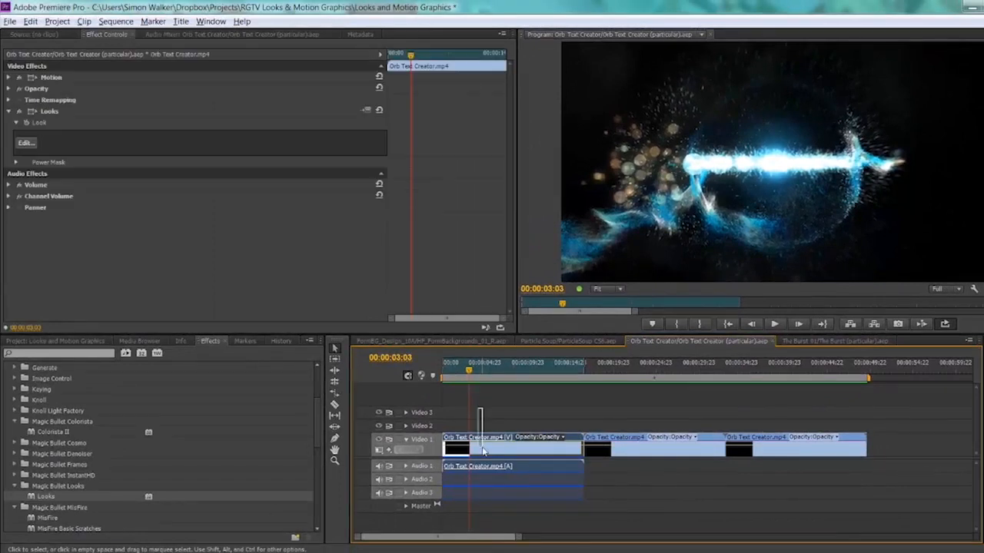
drag(465, 376, 468, 372)
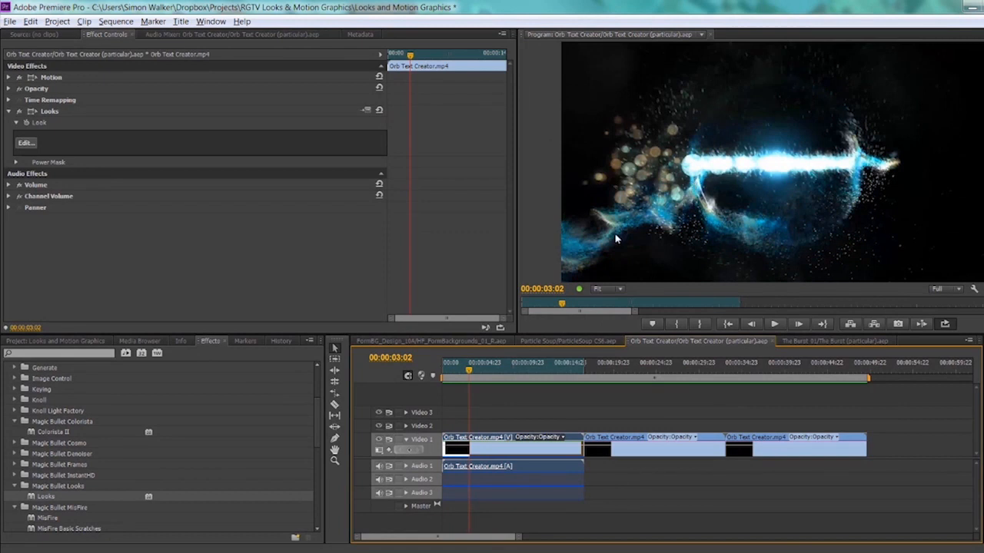
click(26, 143)
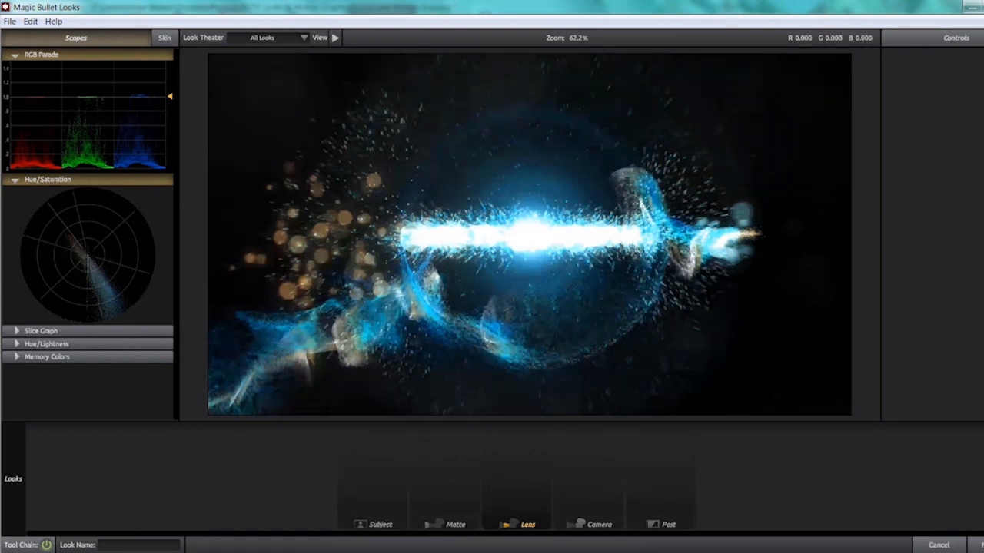
Add the Ranged HSL tool to the look's Post stage
mouse_move(982, 479)
click(981, 414)
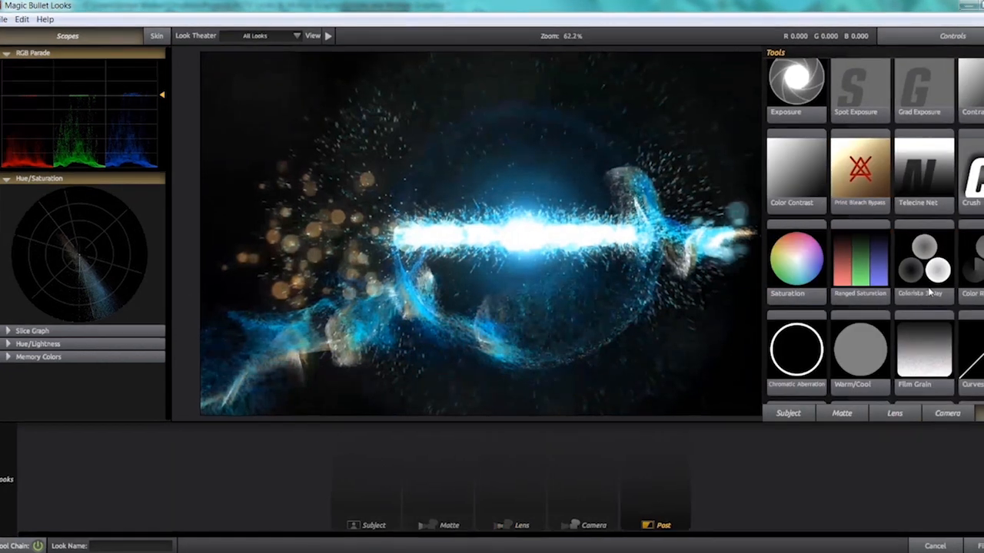
scroll(915, 289, down, 3)
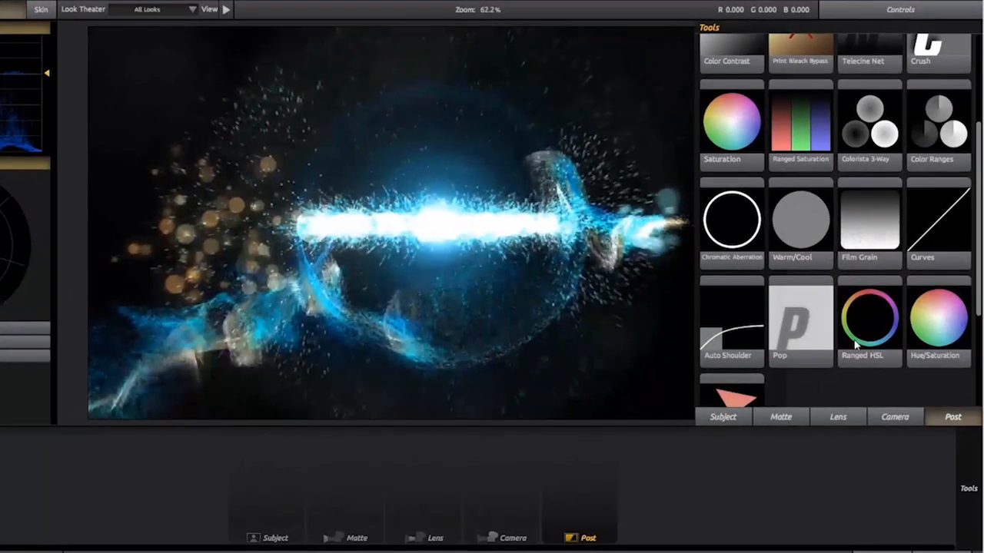
drag(856, 346, 558, 238)
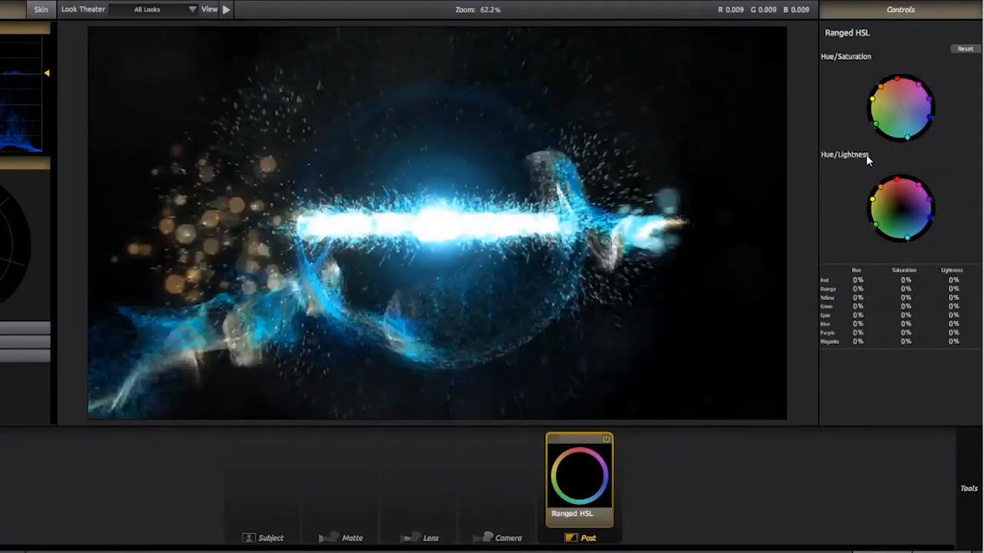
Lower Ranged HSL's orange saturation to -98.8% and compare the image with the tool off and on
drag(880, 86, 900, 107)
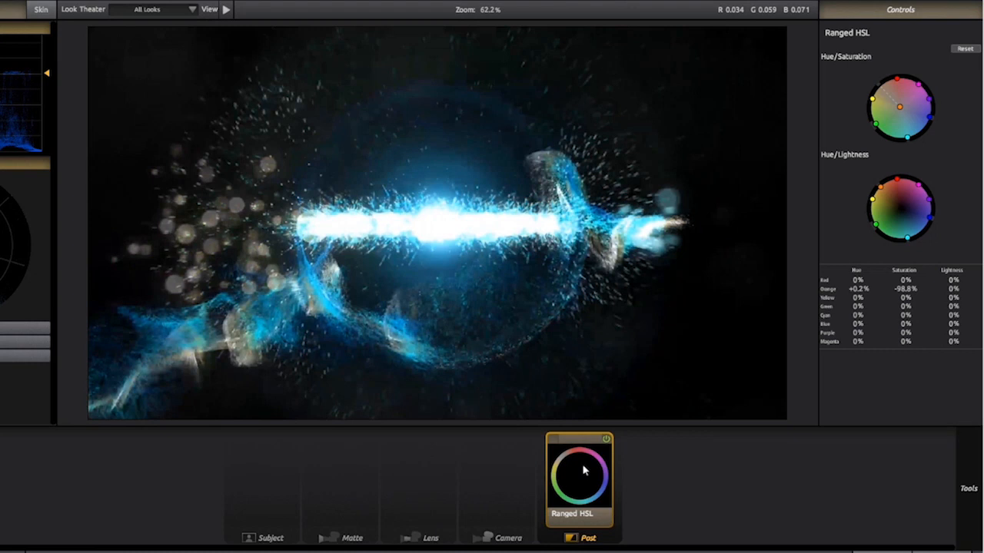
click(606, 440)
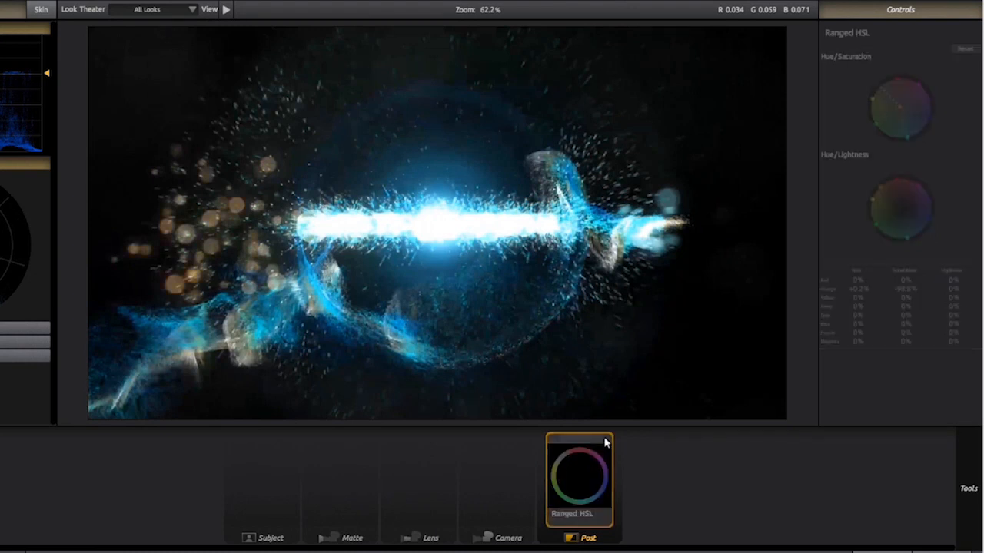
click(606, 441)
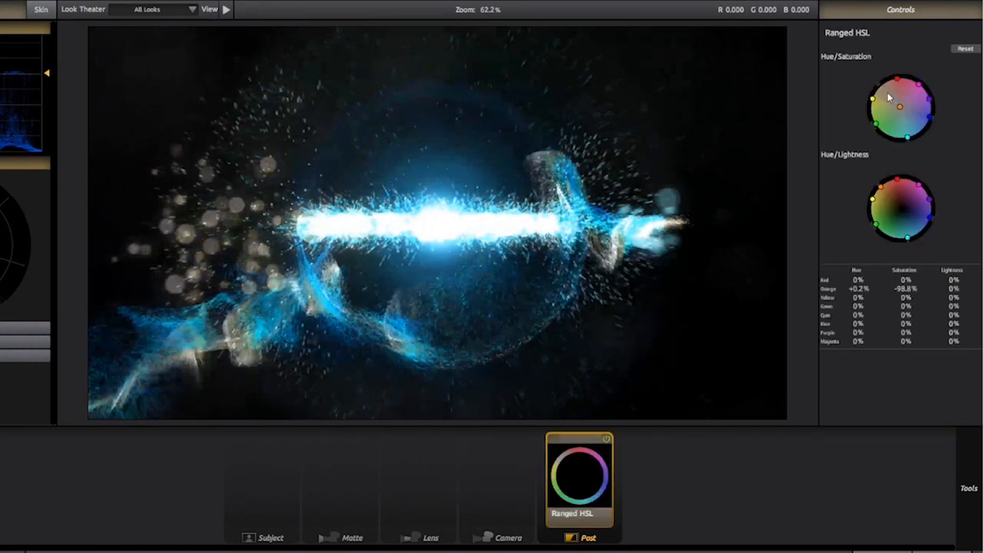
Shift orange in Ranged HSL to a hue of -100.0% and saturation of -97.7%, and edit its saturation entry
mouse_move(897, 104)
mouse_down()
mouse_move(884, 84)
mouse_move(901, 106)
mouse_up()
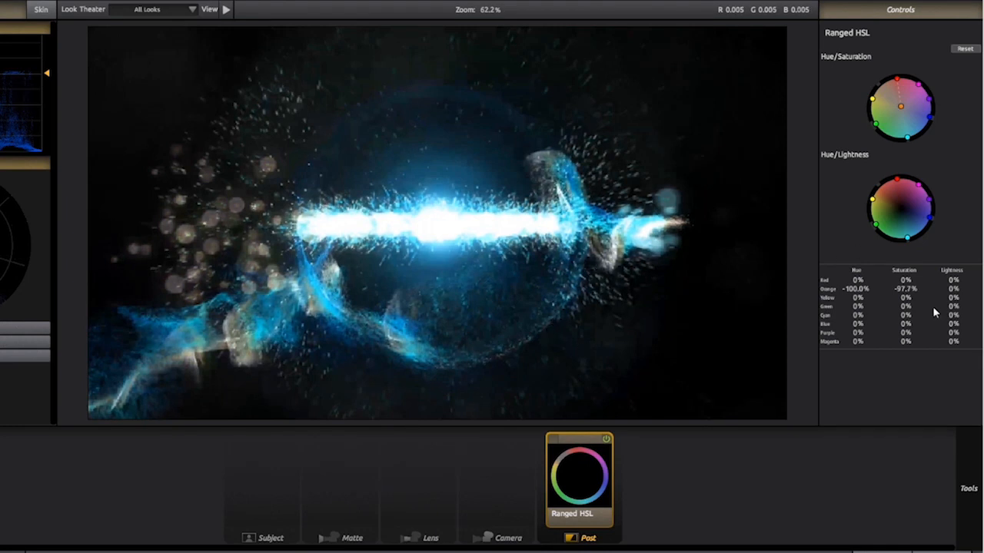
click(905, 289)
key(BackSpace)
key(Return)
Add Curves to the Post stage and set its Red channel to Shadows -0.780 and Midtones -1.330
mouse_move(982, 372)
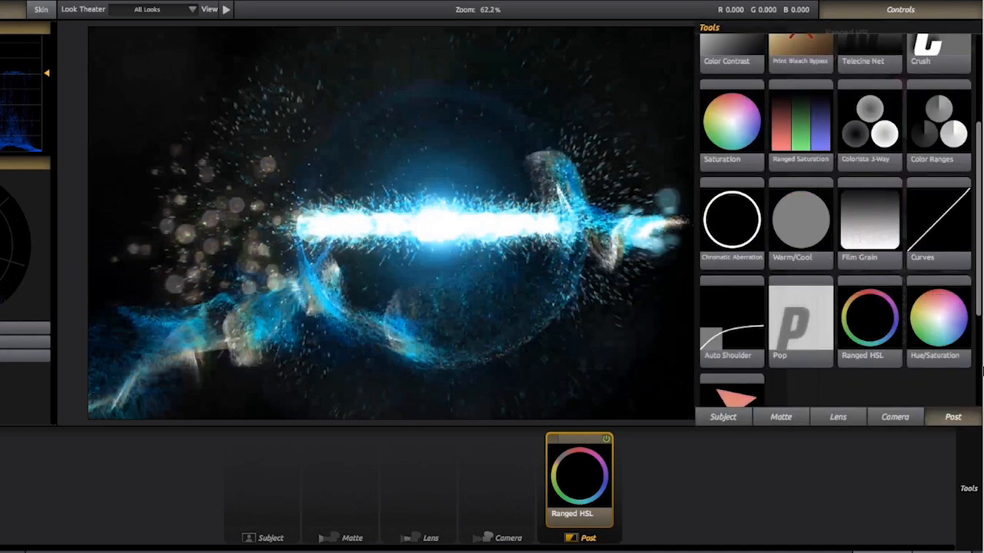
drag(939, 254, 677, 469)
click(884, 49)
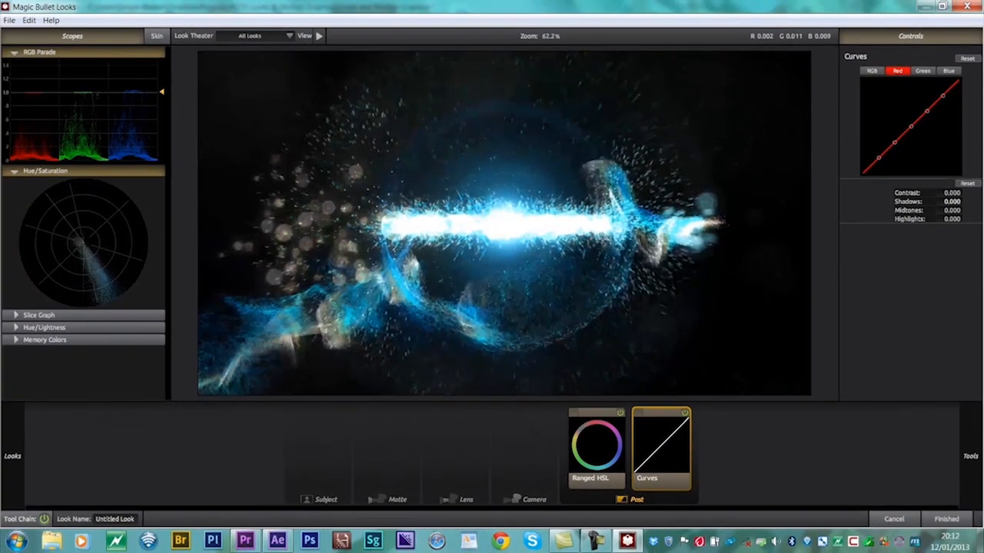
drag(952, 201, 941, 209)
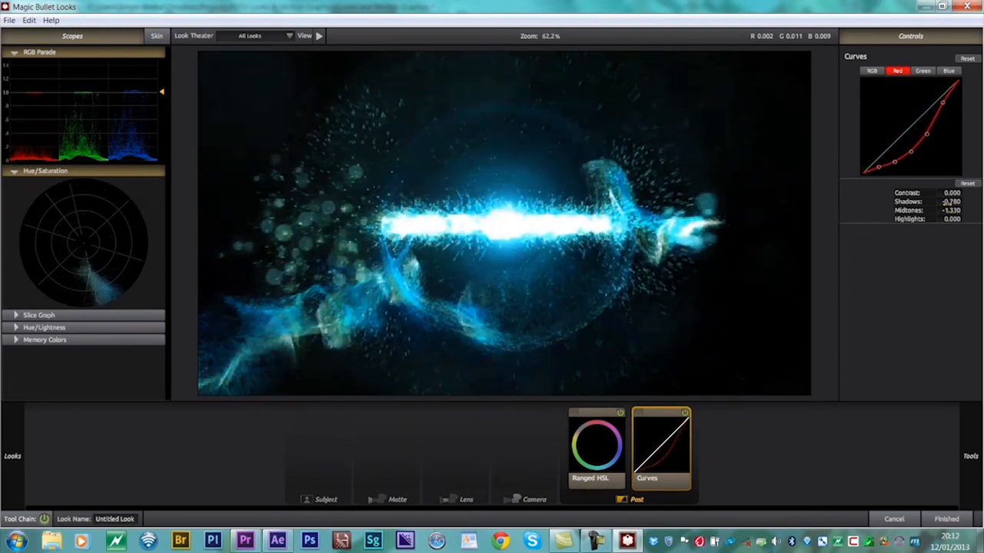
Switch the Curves tool off and on, and toggle the whole tool chain to compare the graded and original image
click(686, 416)
click(685, 415)
click(44, 519)
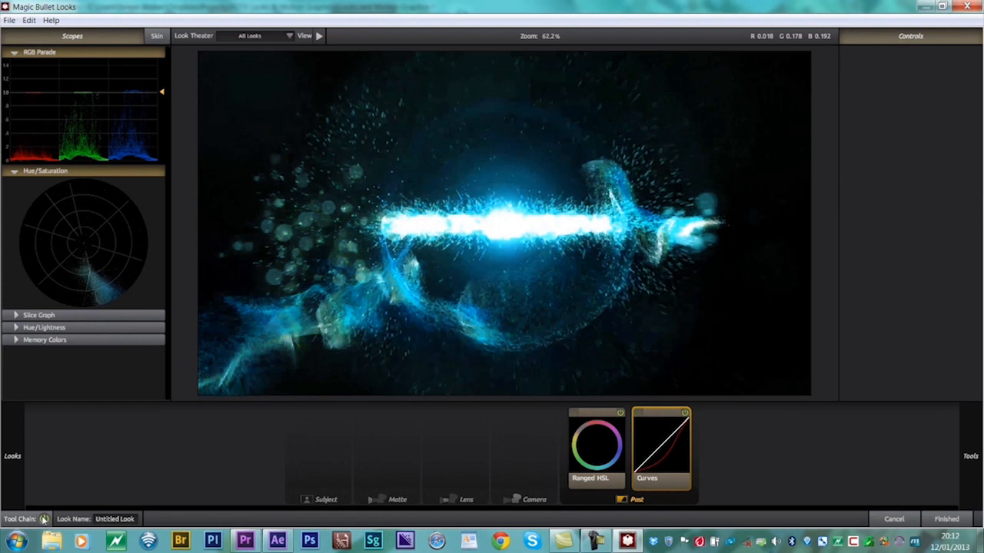
Switch the complete tool chain off and on repeatedly to examine how the look changes the orange and blue particles
click(44, 518)
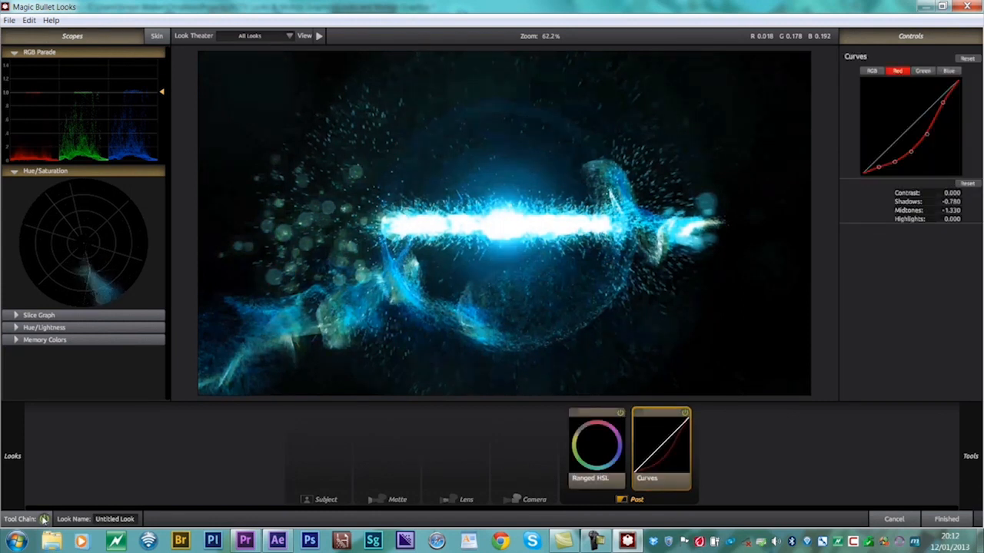
click(44, 519)
click(44, 519)
click(44, 519)
click(44, 518)
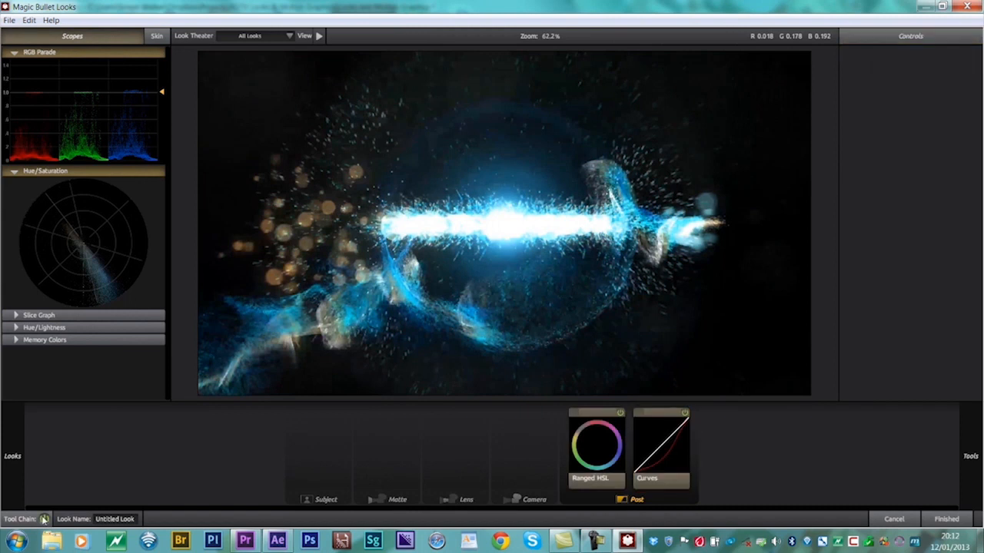
click(44, 519)
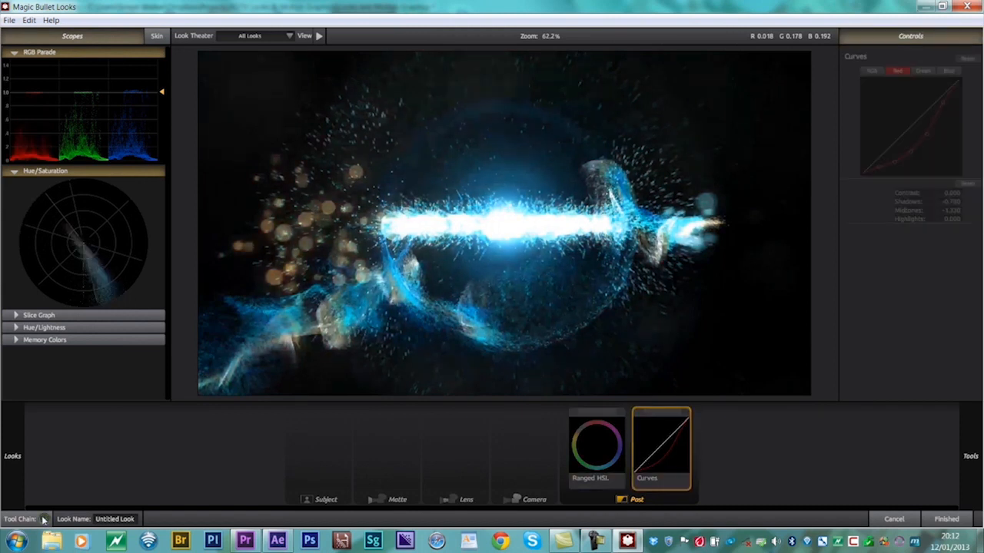
click(44, 518)
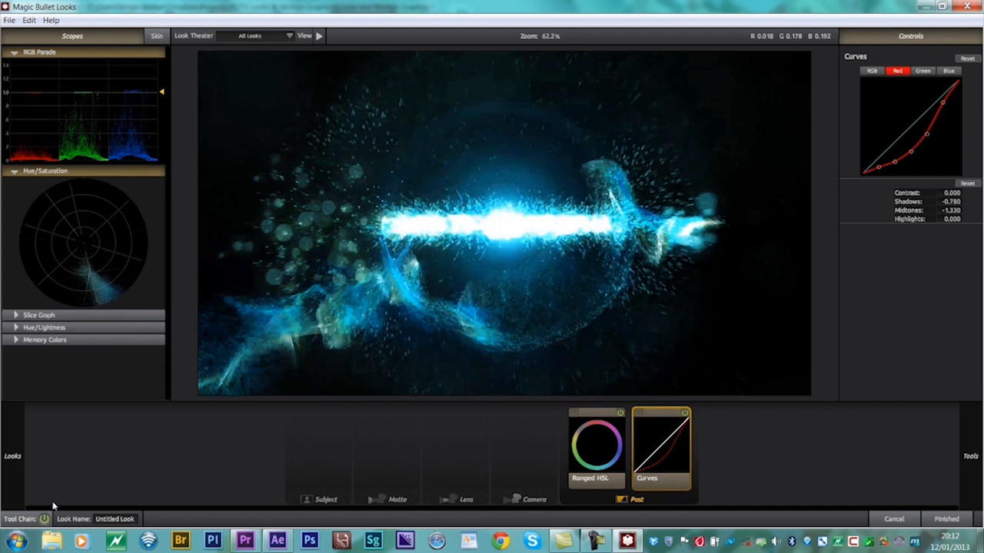
click(44, 519)
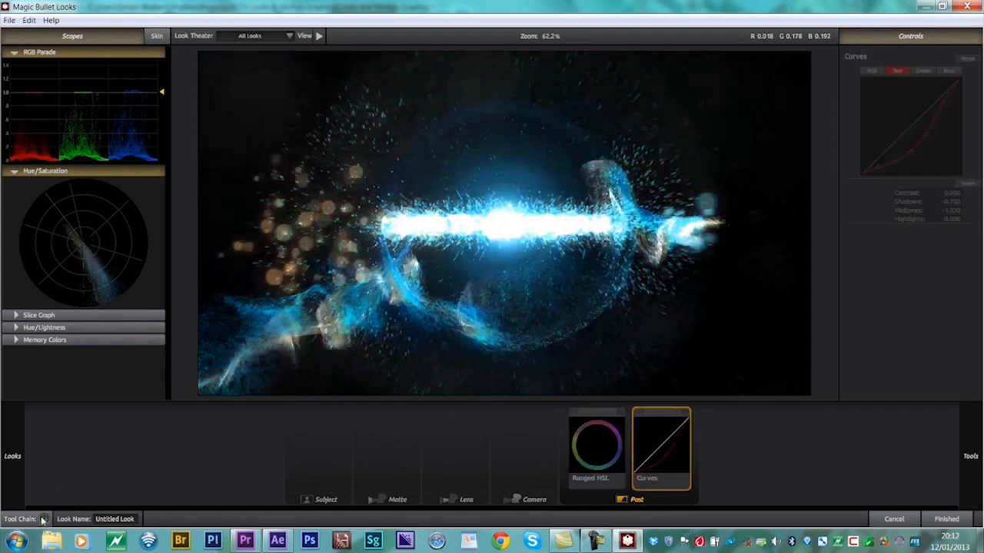
click(44, 518)
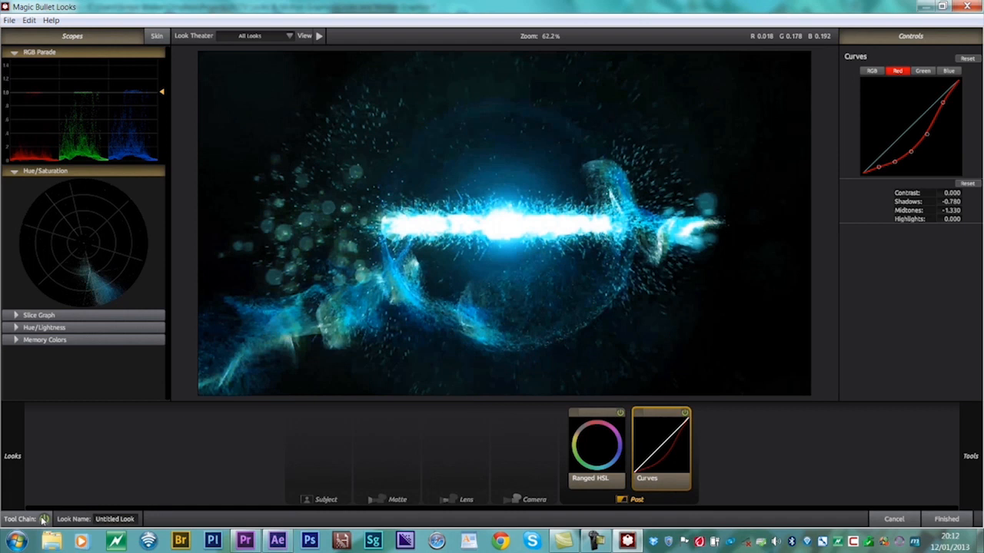
click(44, 519)
click(44, 519)
Apply the look to the clip, move the playhead to 00:00:07:19, and compare the title with the Looks effect off and on
click(946, 519)
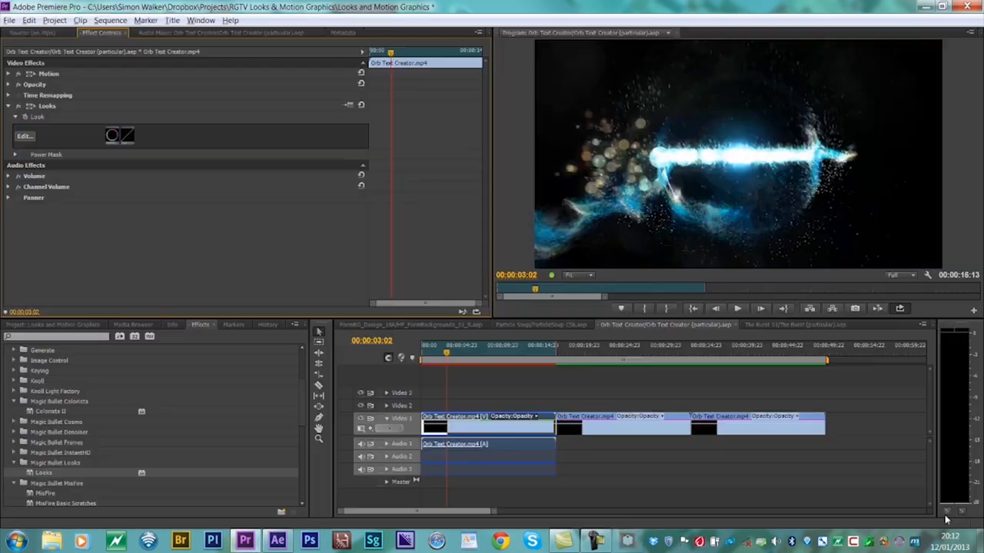
drag(458, 355, 485, 352)
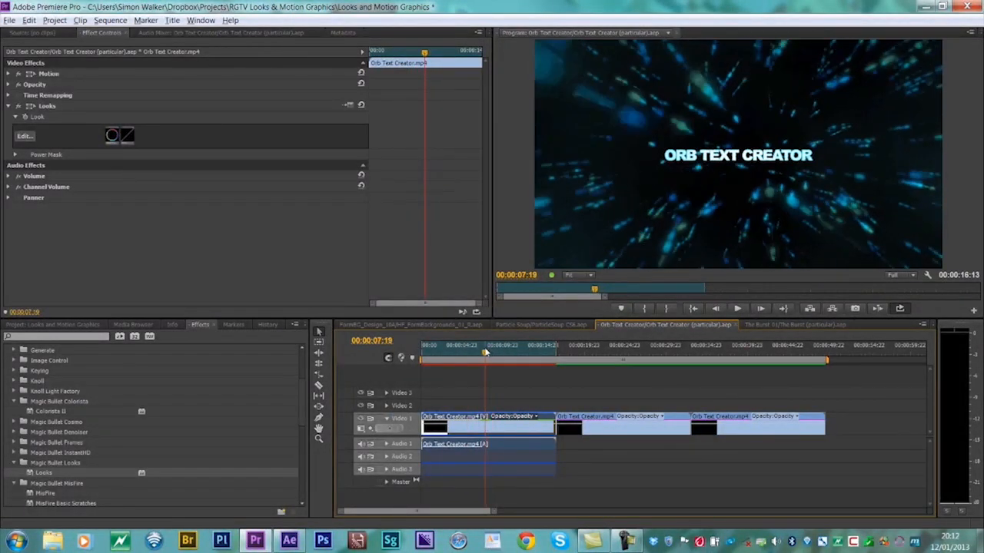
click(19, 106)
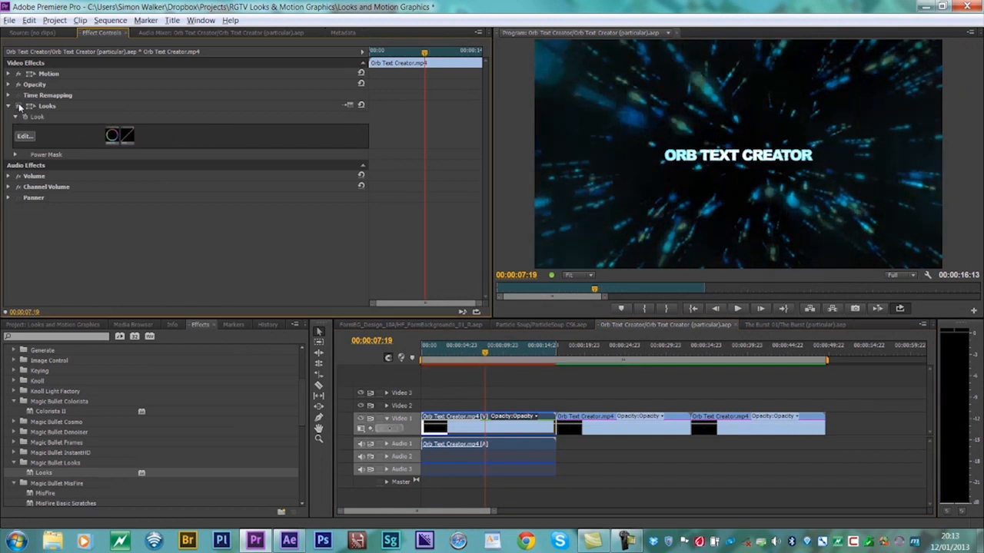
click(19, 106)
Remove the Curves tool from the clip's look, and reset Ranged HSL to raise its orange saturation instead
click(23, 136)
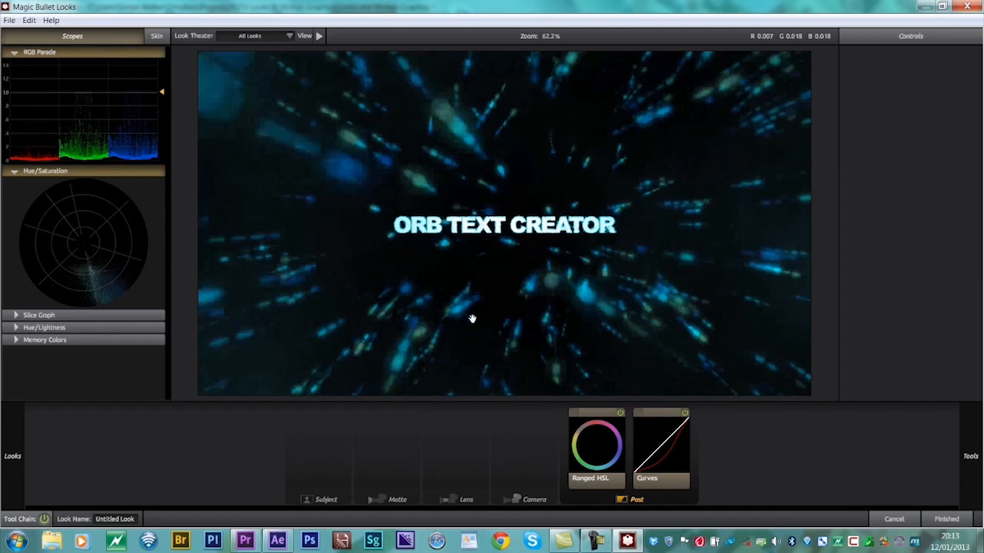
drag(668, 436, 949, 320)
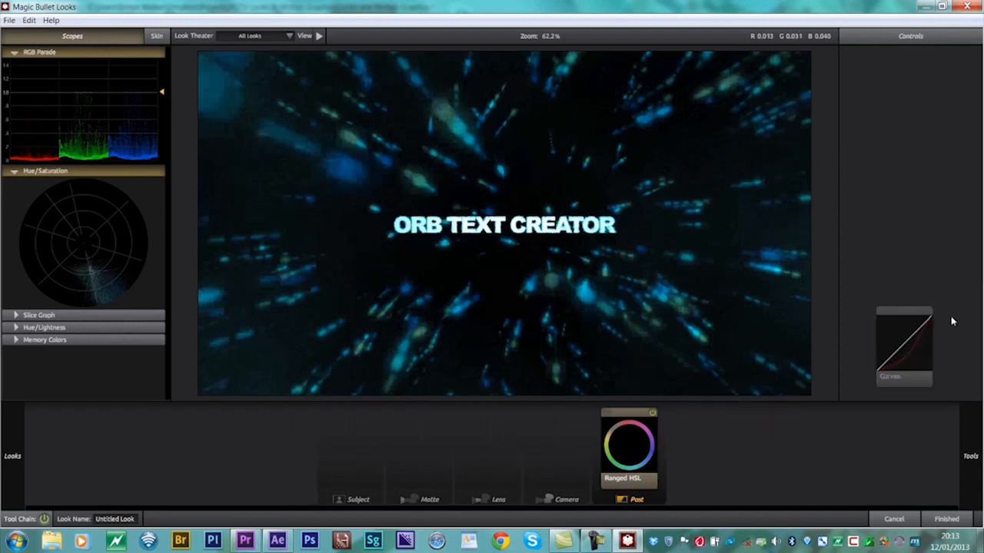
click(627, 457)
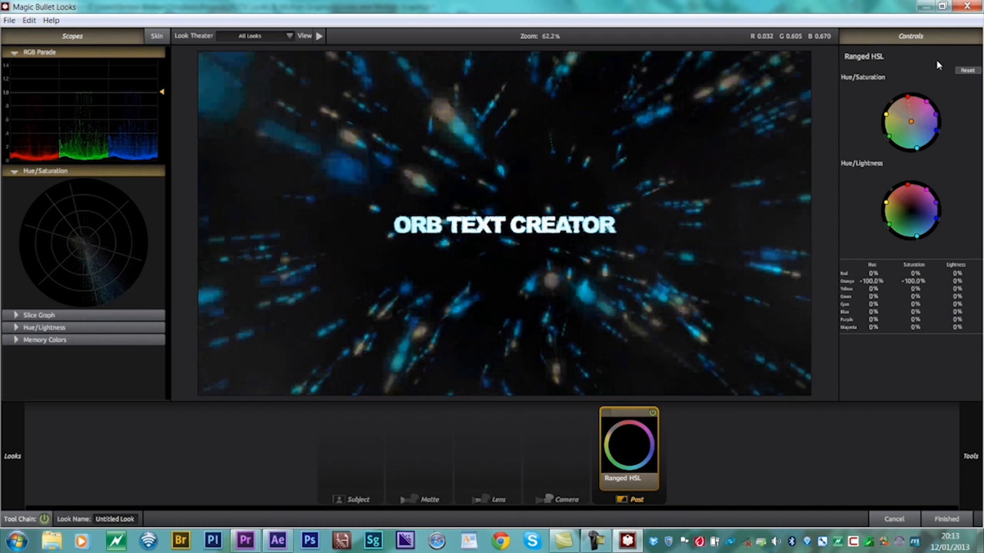
click(967, 70)
drag(890, 103, 888, 101)
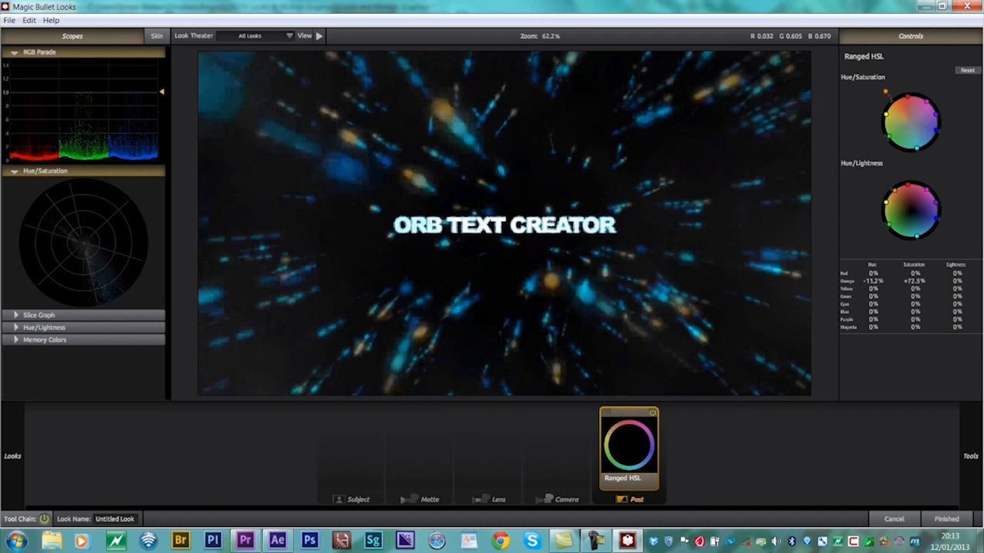
mouse_move(884, 92)
mouse_down()
mouse_move(904, 92)
mouse_move(887, 95)
mouse_up()
click(946, 520)
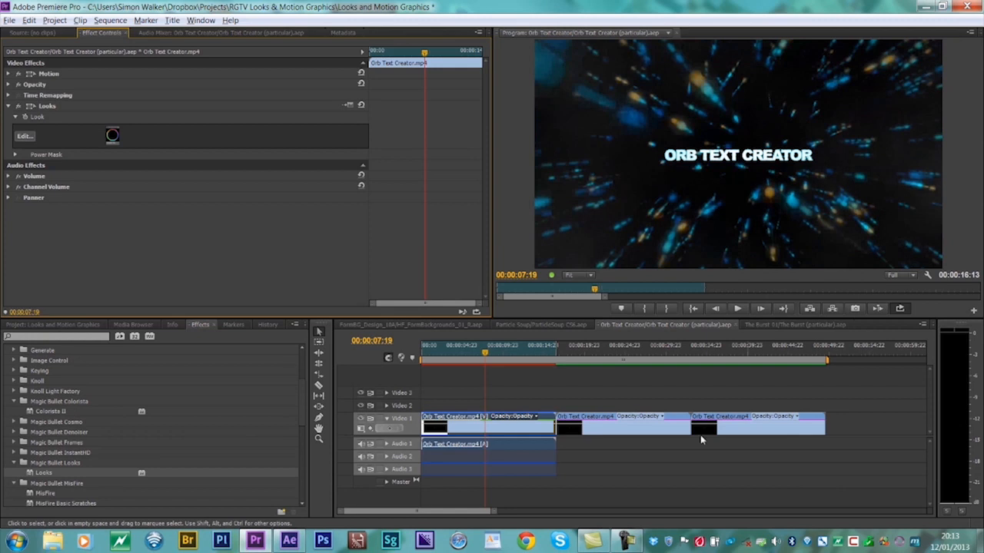
Play the recoloured clip from 00:00:03:06, and return the playhead to 00:00:03:09
drag(474, 352, 450, 351)
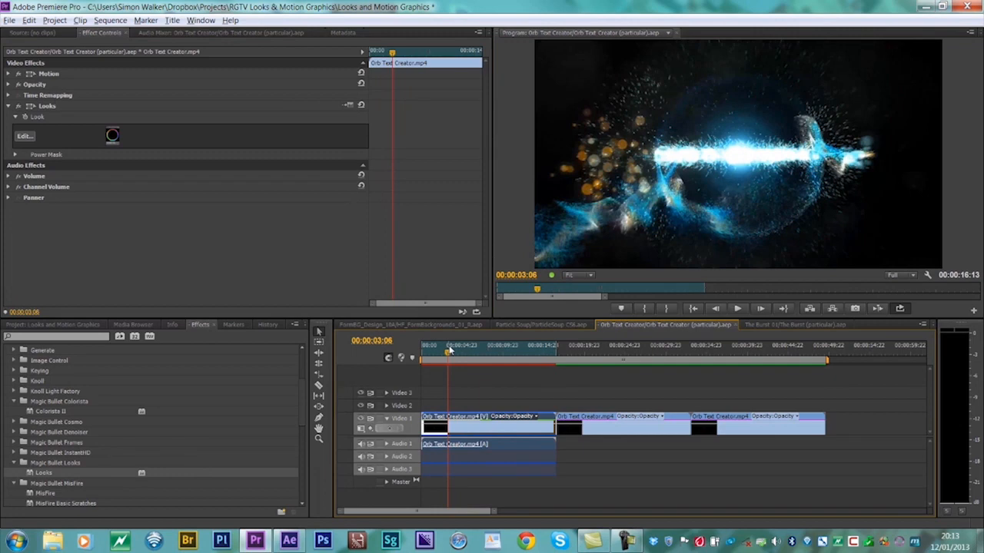
key(space)
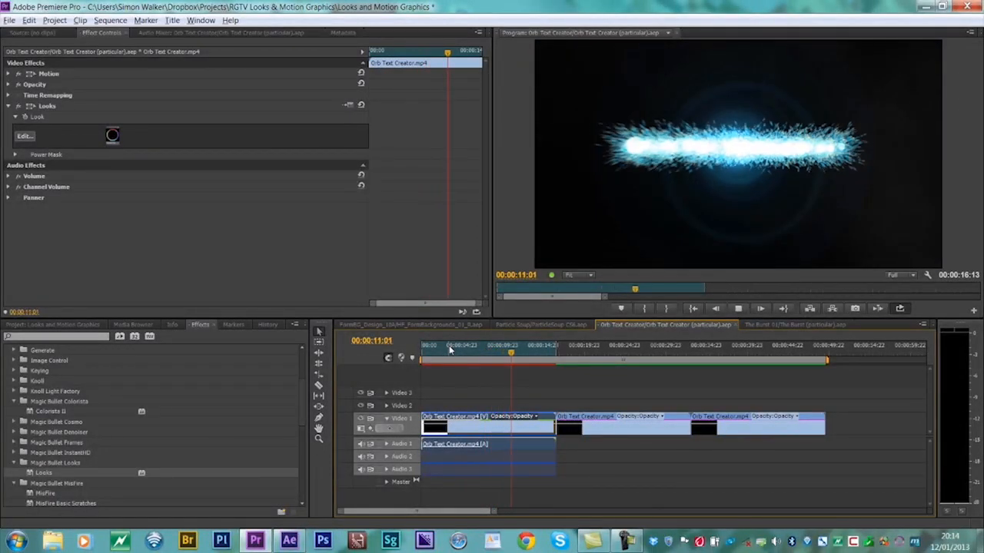
click(436, 352)
drag(437, 352, 449, 356)
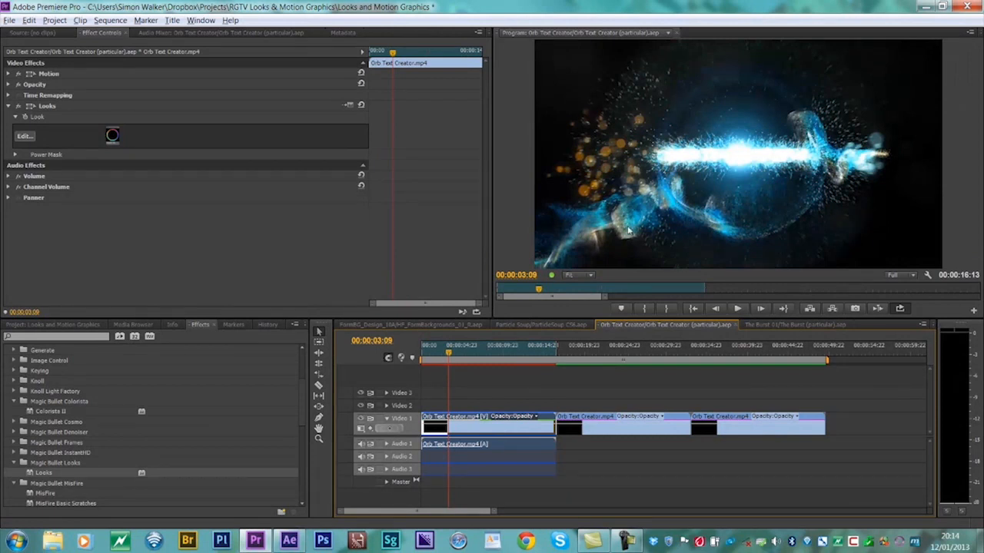
Add the Colorista II effect to the first Orb Text Creator clip, and review its Primary 3-Way and Primary HSL controls
drag(28, 415, 454, 425)
scroll(13, 243, down, 5)
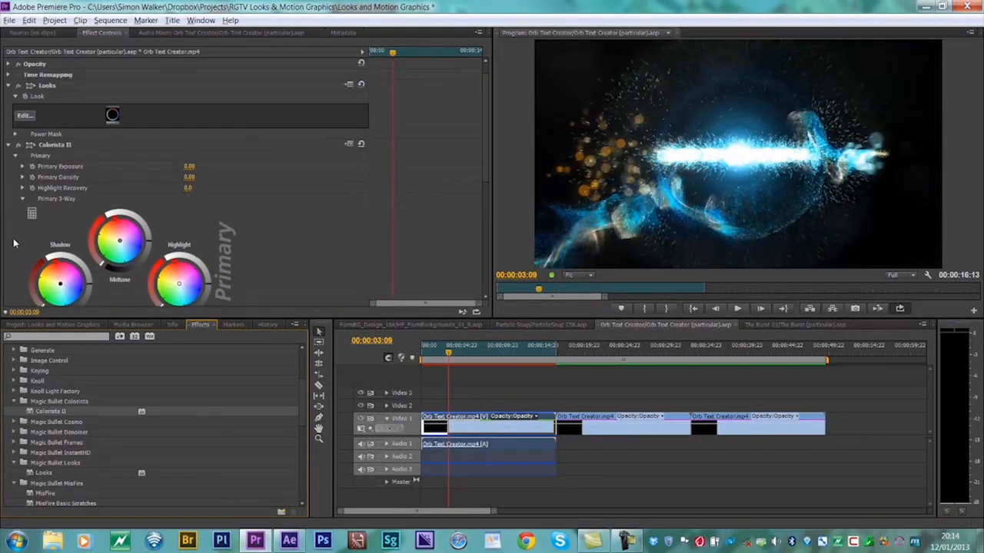
scroll(13, 239, down, 3)
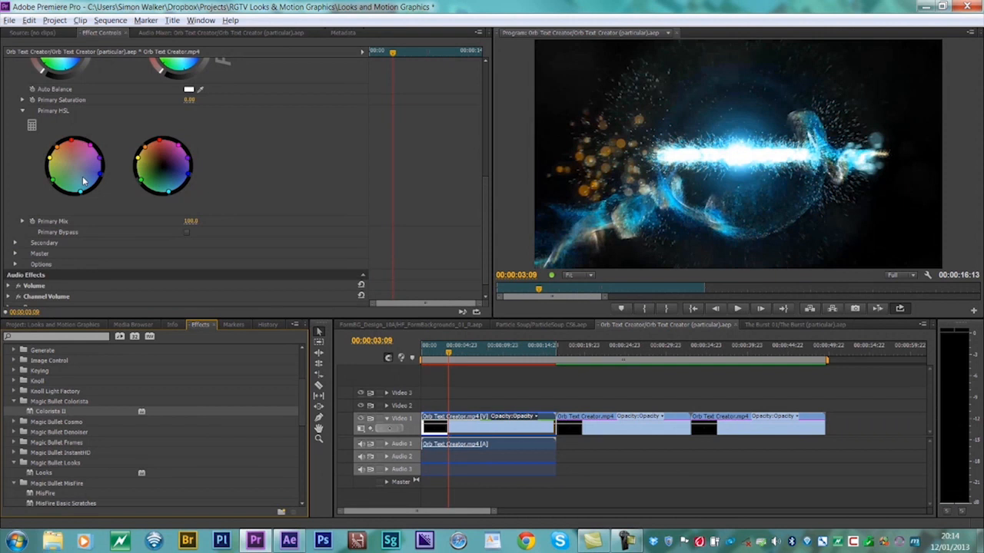
scroll(22, 203, down, 1)
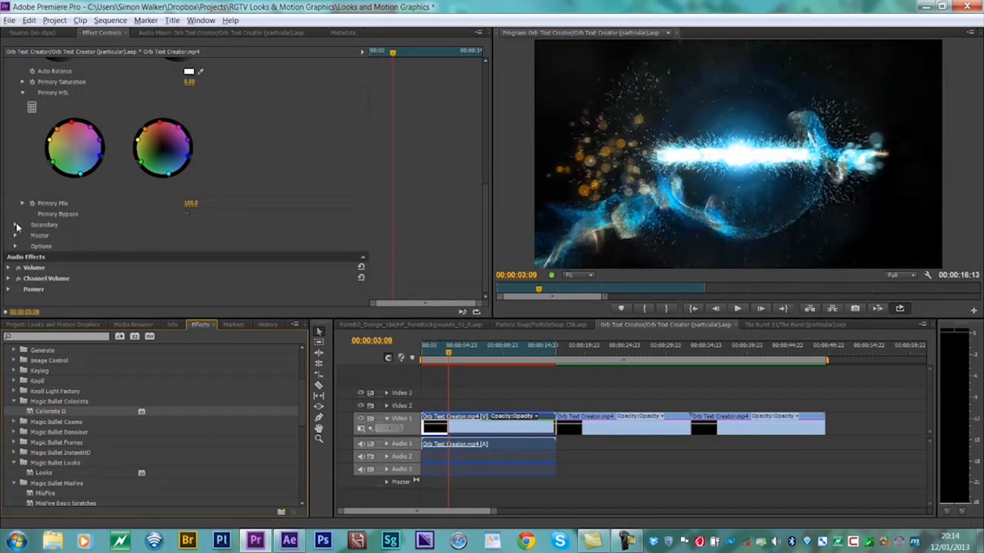
Expand Colorista II's Secondary section to examine its 3-Way wheels, Pop control and Secondary Mask shape options
click(16, 225)
scroll(17, 235, down, 4)
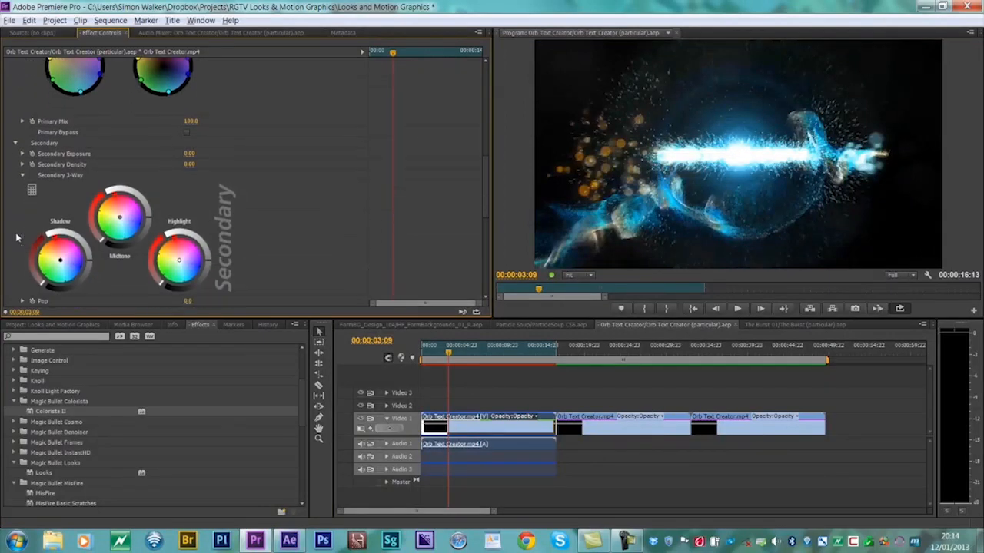
scroll(16, 235, down, 3)
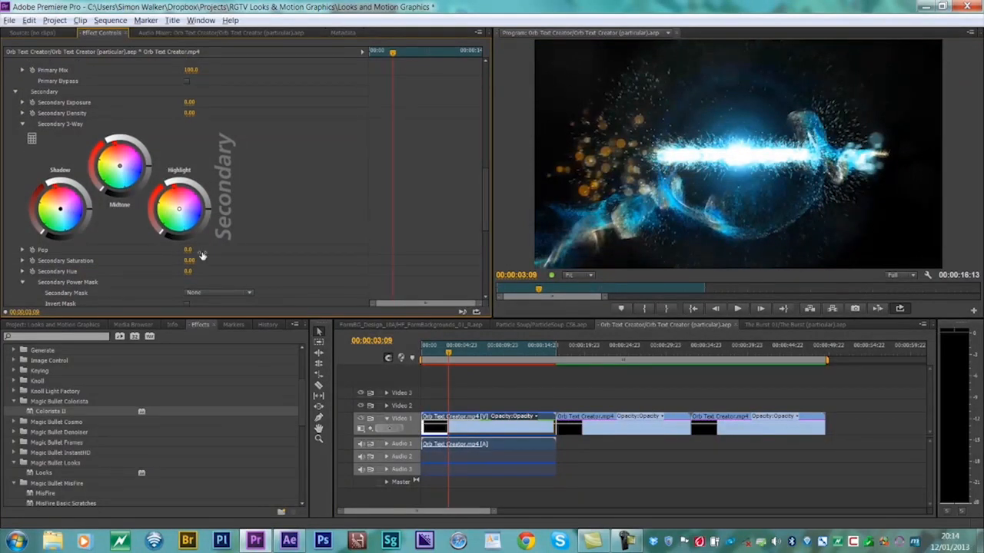
click(23, 251)
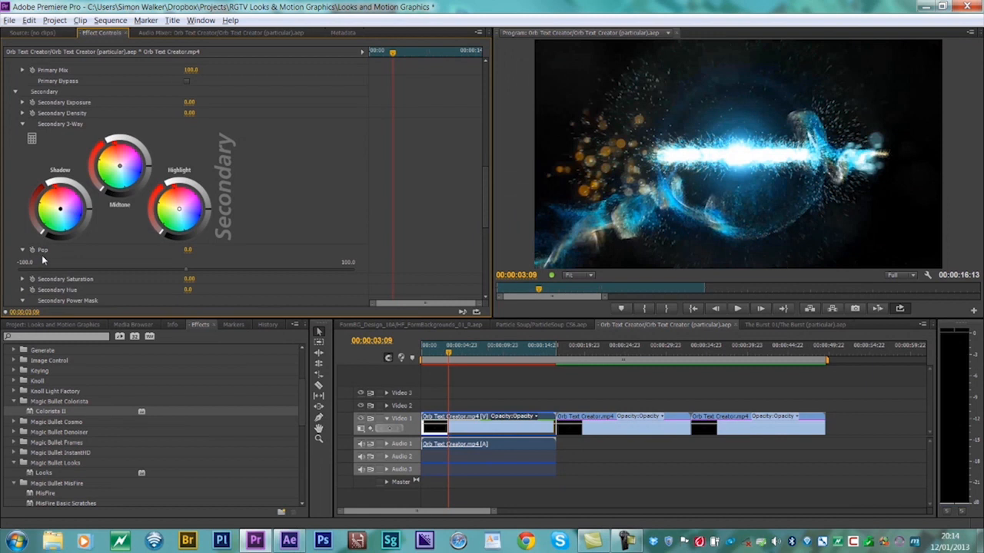
scroll(13, 260, down, 5)
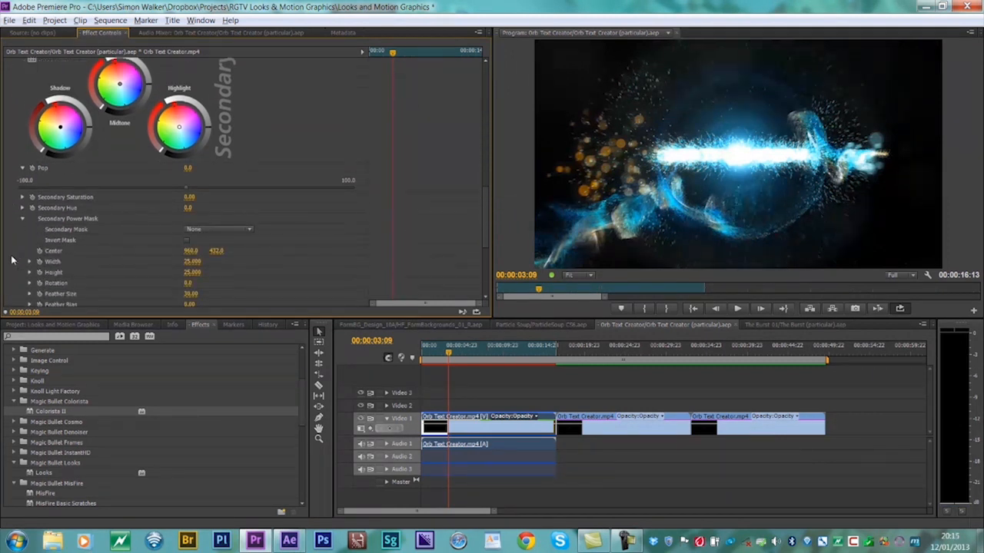
click(220, 199)
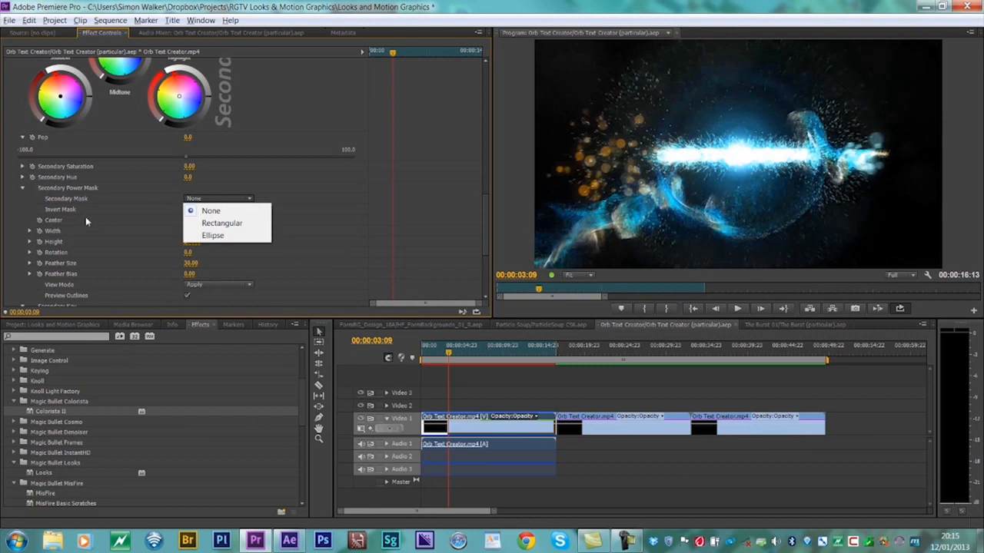
click(22, 221)
scroll(18, 222, down, 4)
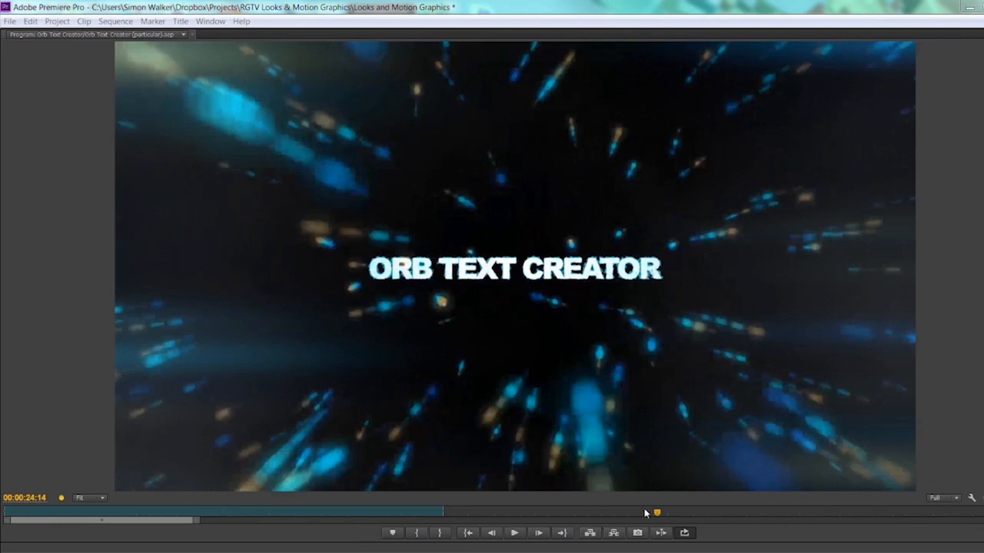
Scrub the enlarged program view around 00:00:24:13 to 00:00:25:01 to examine the flares as particles pass the frame edges
drag(637, 517, 671, 519)
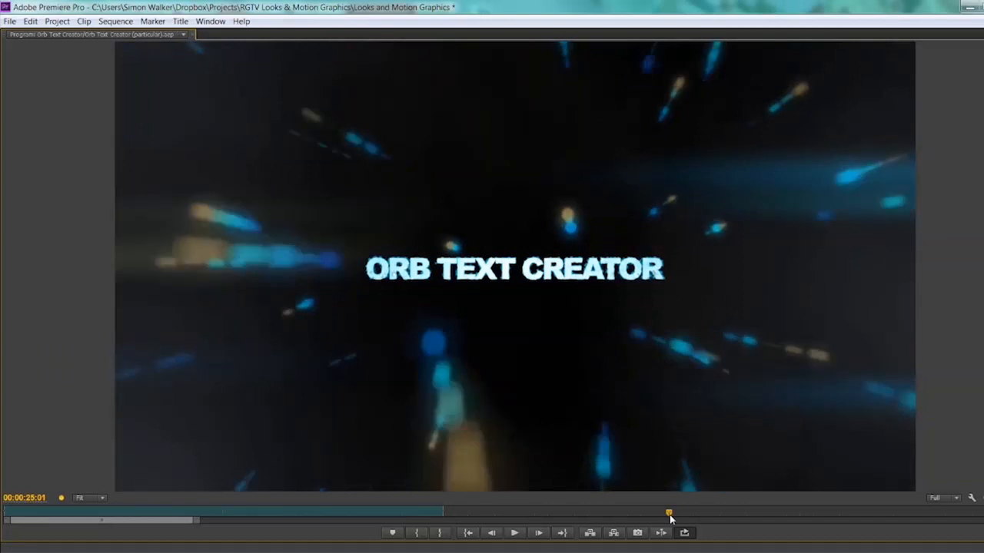
drag(670, 519, 658, 519)
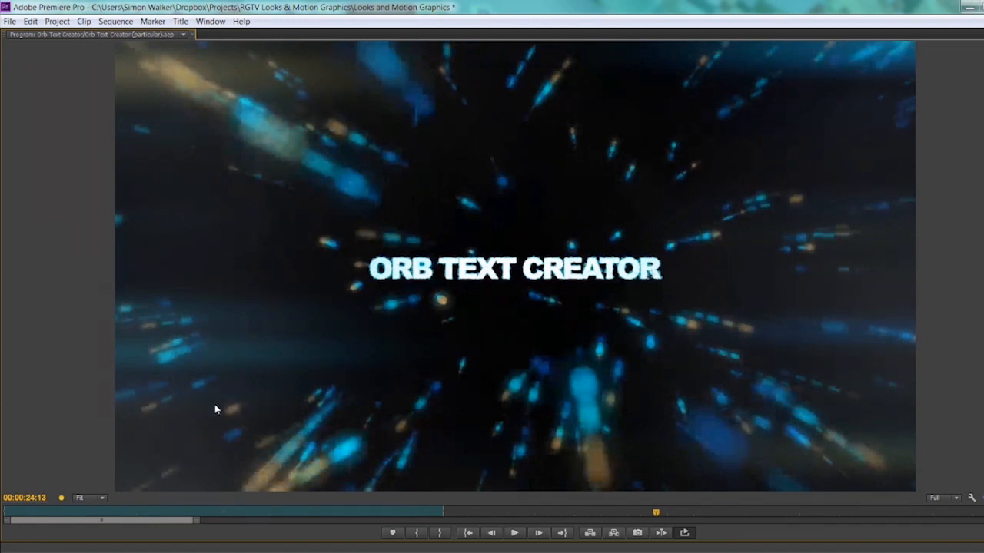
mouse_move(642, 514)
mouse_down()
mouse_move(665, 516)
mouse_move(652, 516)
mouse_move(660, 521)
mouse_up()
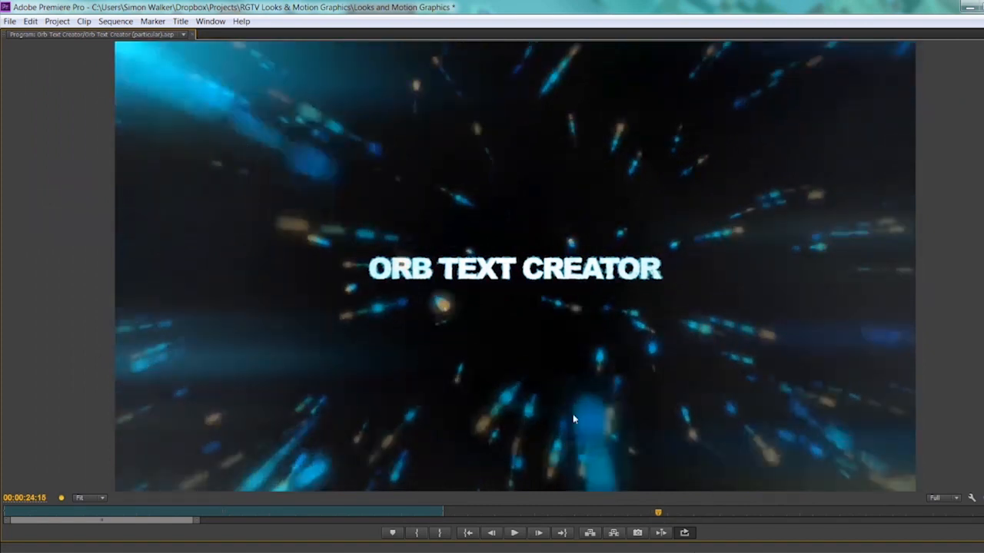
mouse_move(646, 514)
mouse_down()
mouse_move(654, 516)
mouse_move(617, 512)
mouse_move(676, 516)
mouse_move(661, 514)
mouse_up()
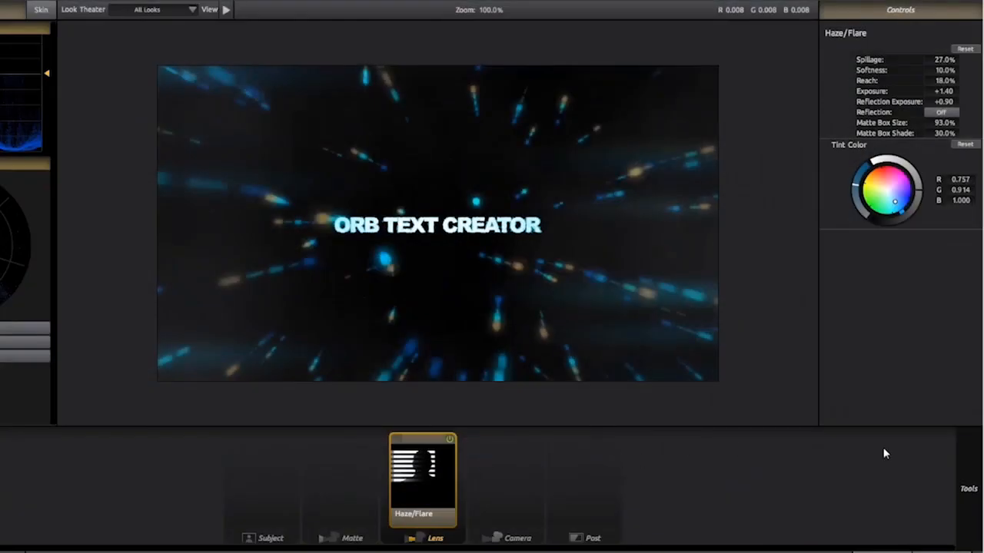
Set Haze/Flare to Spillage 28.0%, Softness 11.0%, Exposure +2.10 and Matte Box Shade 0.0%, with a tint of R 0.654, G 0.865, B 1.000
mouse_move(981, 448)
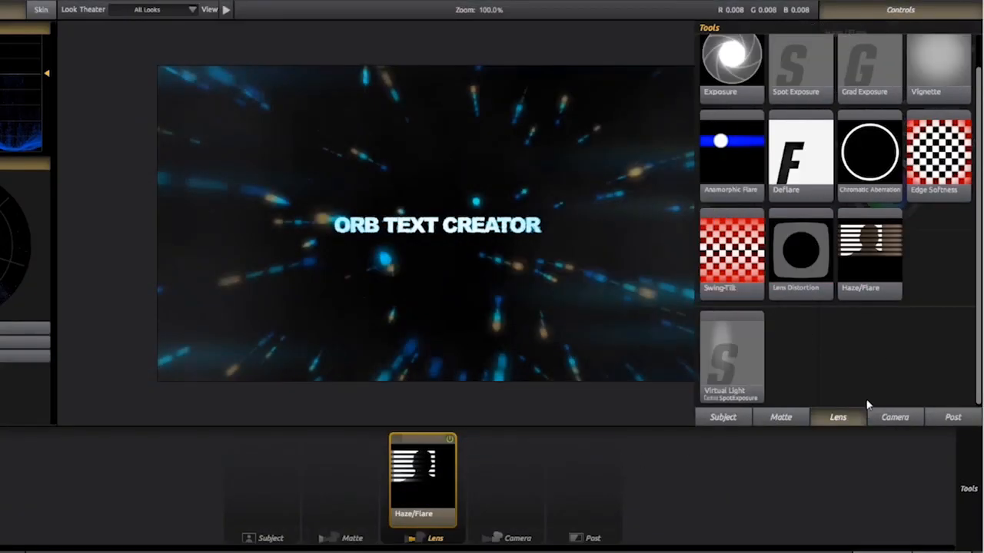
click(885, 269)
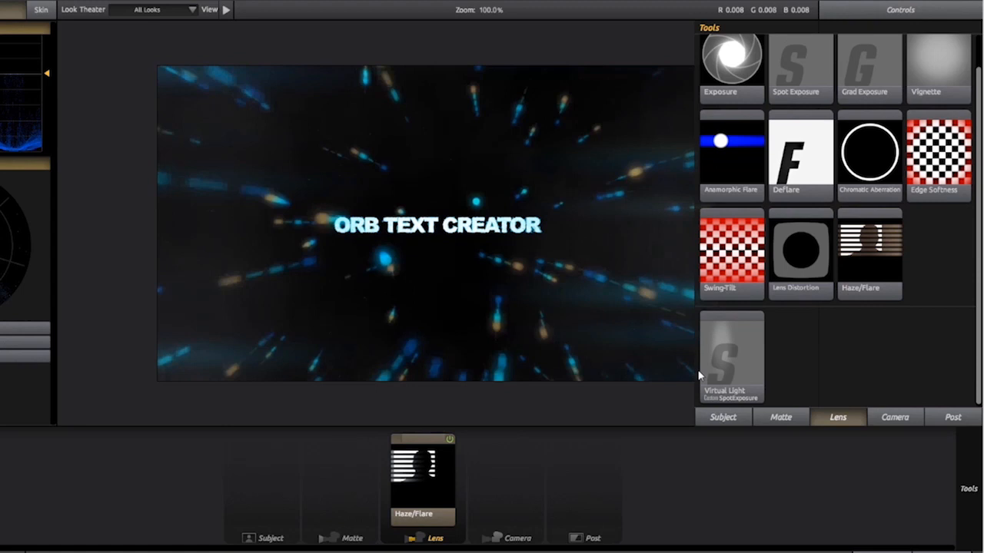
click(415, 479)
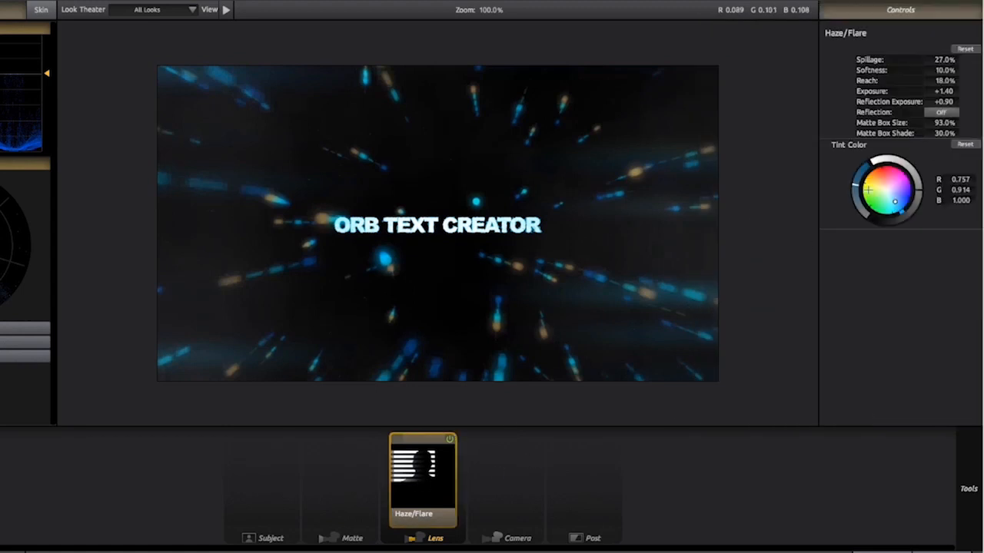
drag(945, 132, 921, 132)
drag(935, 59, 939, 94)
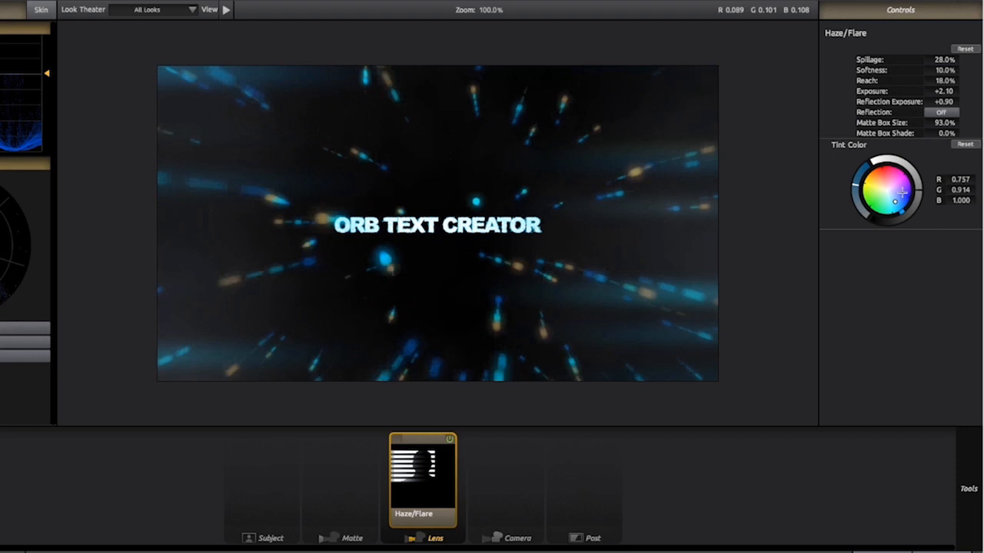
drag(894, 202, 895, 202)
mouse_move(942, 73)
mouse_down()
mouse_move(927, 73)
mouse_move(979, 71)
mouse_move(927, 70)
mouse_move(950, 70)
mouse_up()
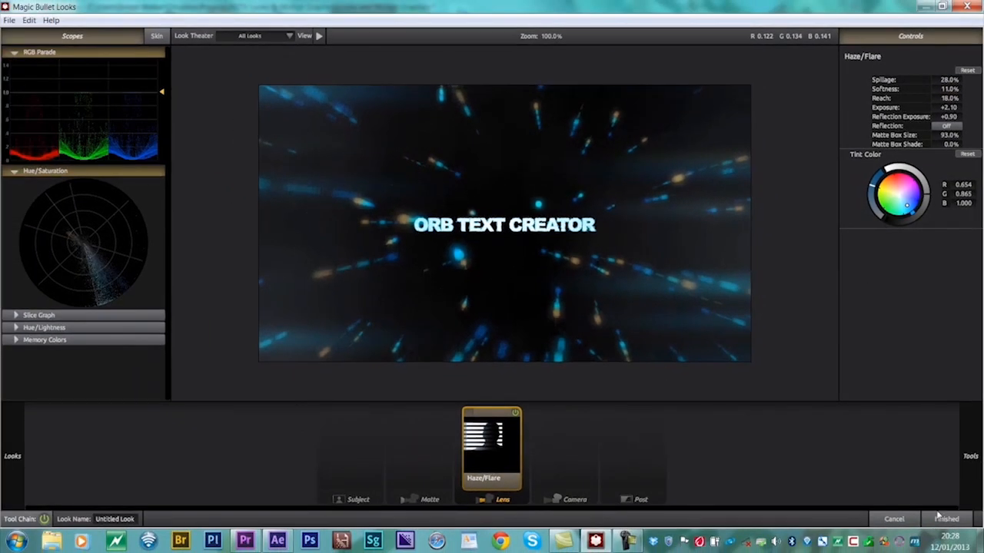
Apply the Haze/Flare look and scrub the second Orb Text Creator clip around 00:00:24:16 to 00:00:25:00 to review the edge flares
click(946, 520)
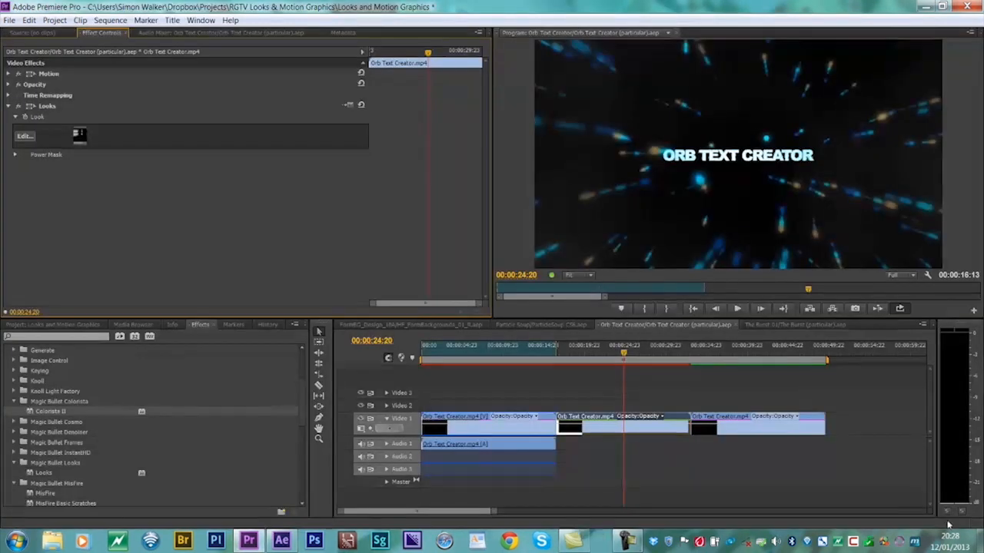
click(582, 352)
drag(581, 352, 621, 356)
mouse_move(638, 361)
mouse_down()
mouse_move(648, 355)
mouse_move(626, 355)
mouse_up()
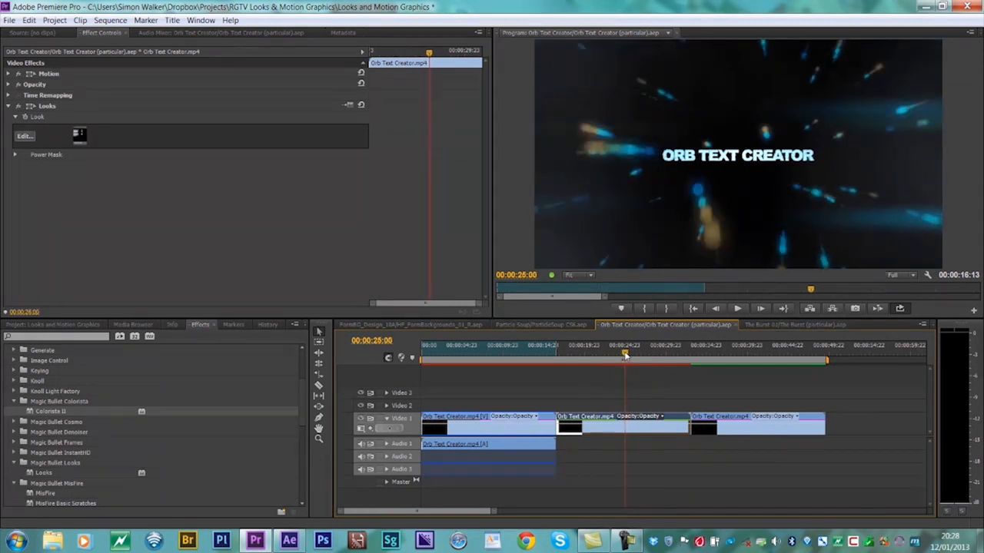
drag(626, 355, 622, 355)
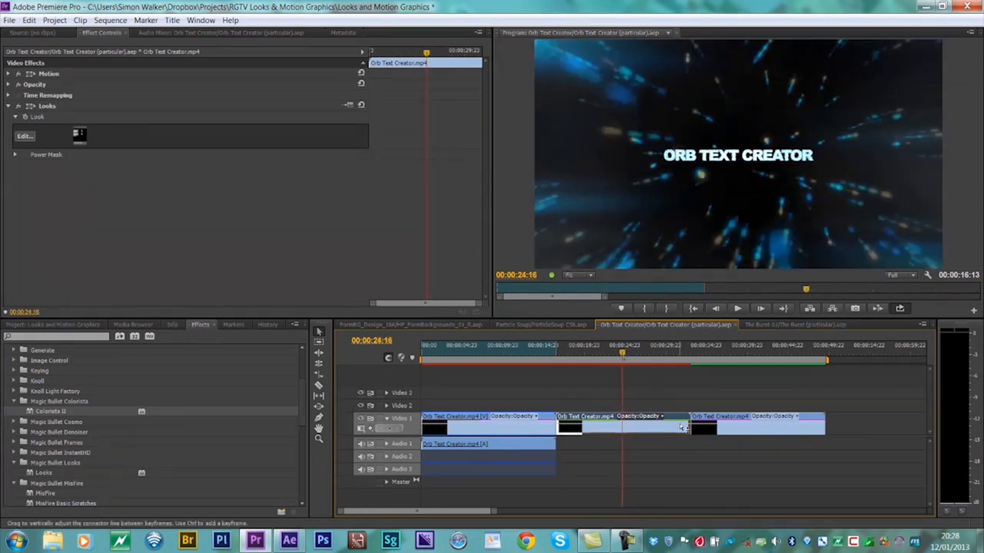
Park the playhead at 00:00:41:19 in the third Orb Text Creator clip and open that clip's look for editing
drag(701, 355, 767, 362)
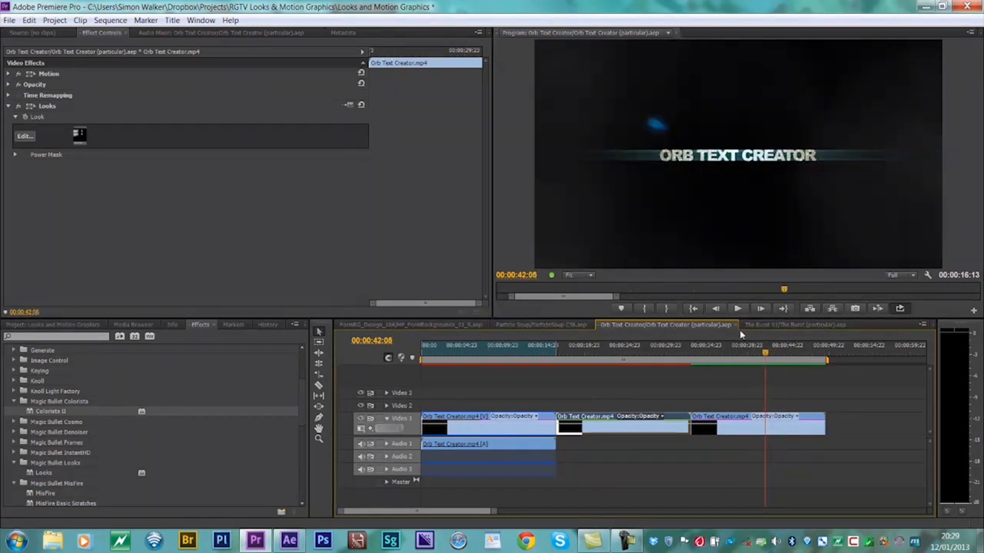
click(761, 351)
key(Left)
drag(761, 351, 763, 351)
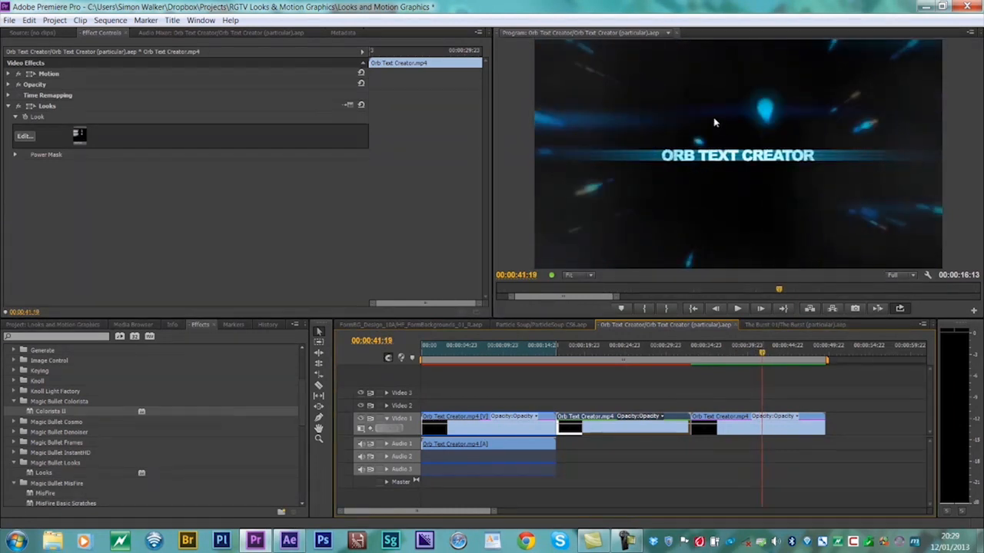
click(757, 424)
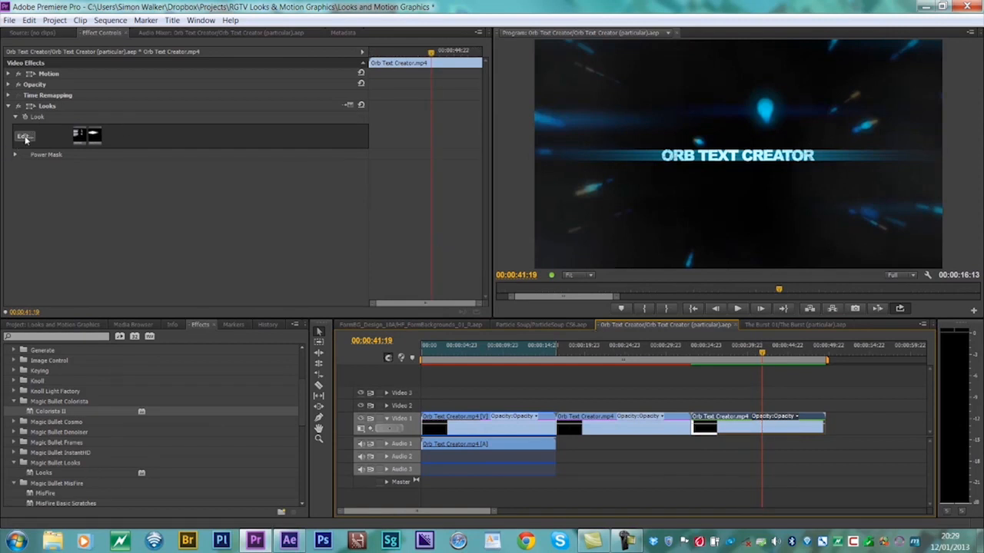
click(25, 138)
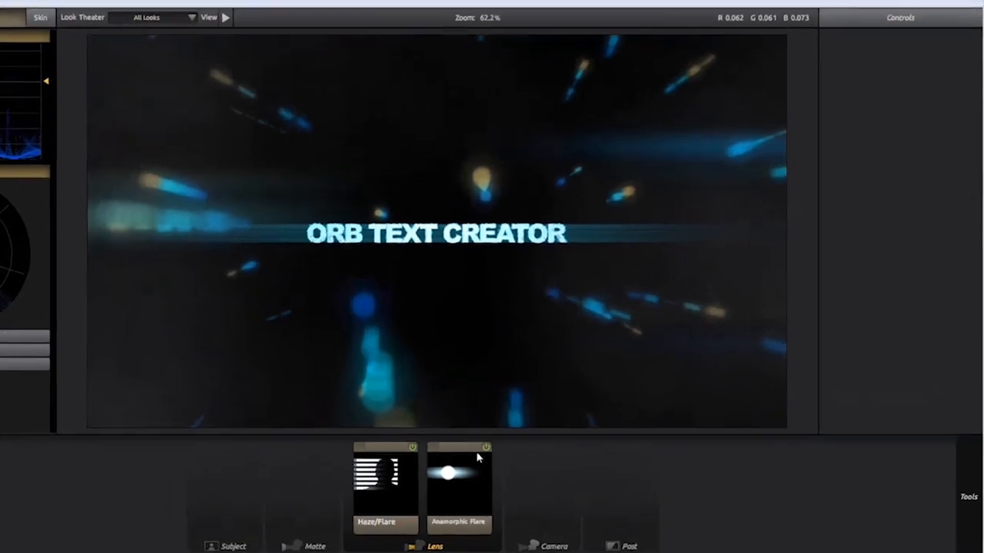
Set the Anamorphic Flare's Boost to +0.30 and lower its Threshold to 0.850
click(539, 422)
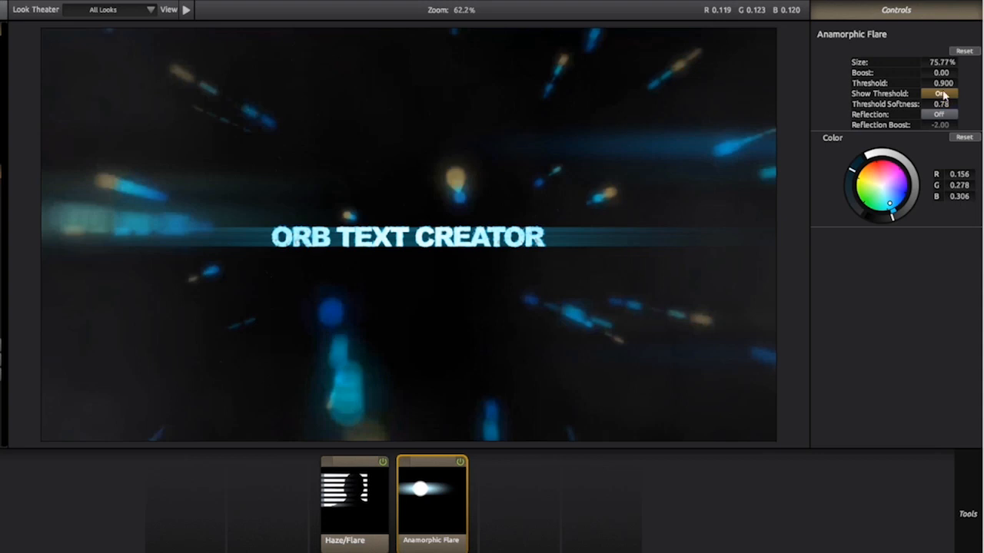
drag(944, 82, 953, 119)
mouse_move(940, 73)
mouse_down()
mouse_move(971, 73)
mouse_move(943, 73)
mouse_up()
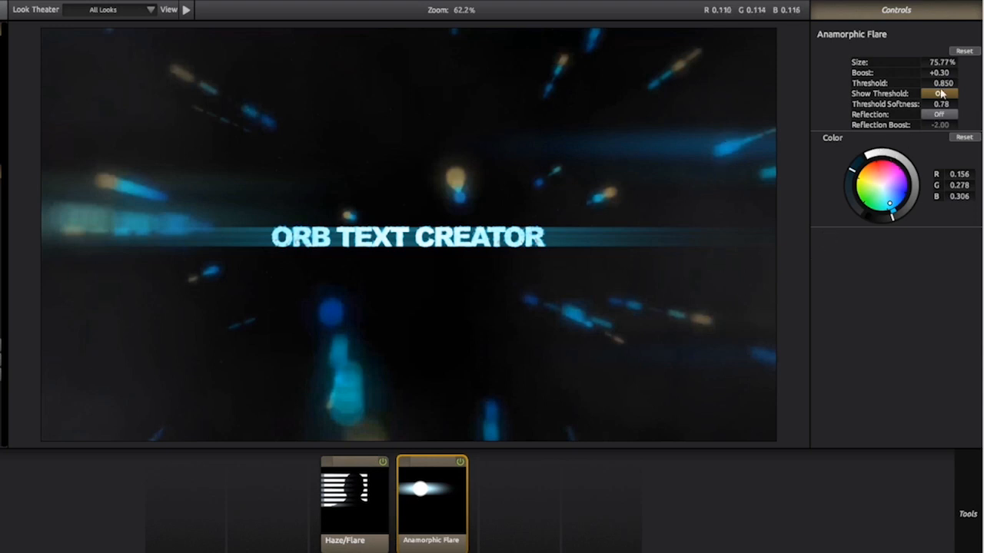
mouse_move(943, 83)
mouse_down()
mouse_move(931, 83)
mouse_move(953, 83)
mouse_move(933, 83)
mouse_up()
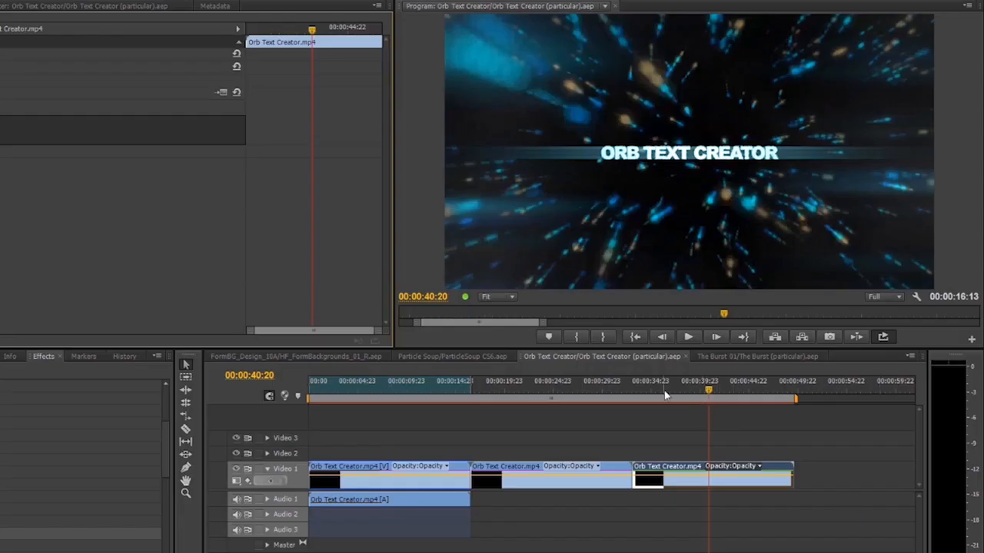
Scrub the third Orb Text Creator clip from about 00:00:40:20 to 00:00:42:17 to review the anamorphic and edge flares
drag(655, 390, 719, 402)
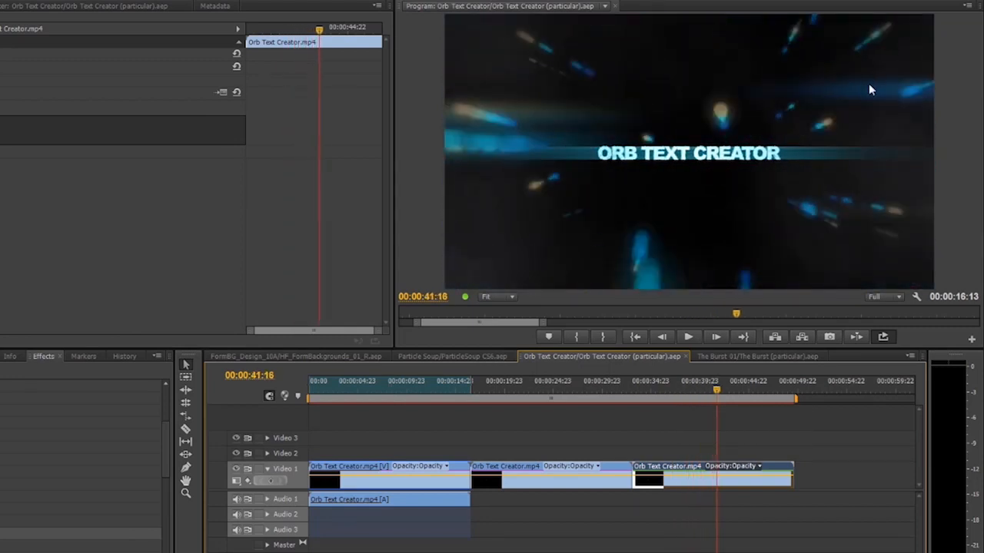
mouse_move(717, 392)
mouse_down()
mouse_move(699, 391)
mouse_move(731, 393)
mouse_move(721, 395)
mouse_up()
drag(655, 394, 728, 391)
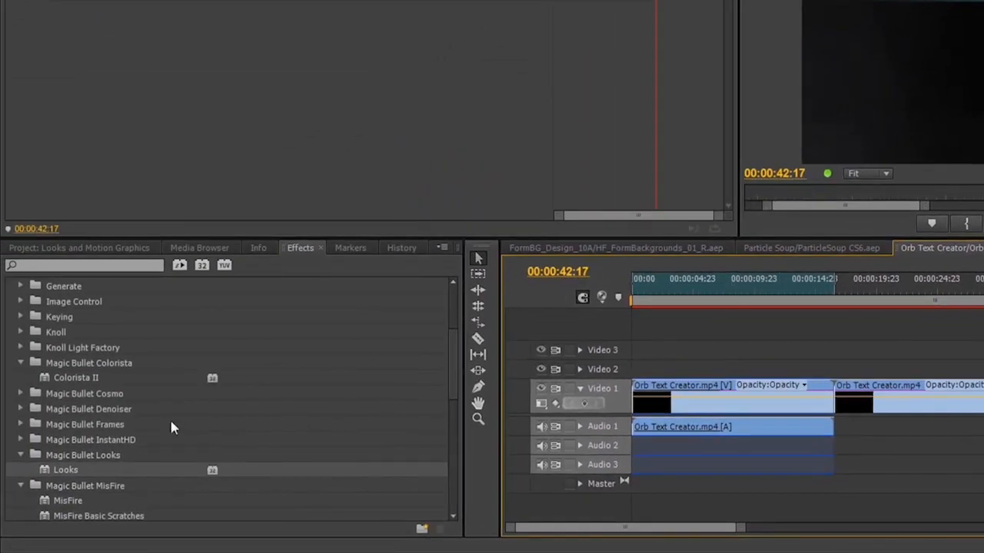
Look through the Magic Bullet MisFire effects in the effects list
scroll(91, 455, down, 2)
scroll(176, 429, down, 3)
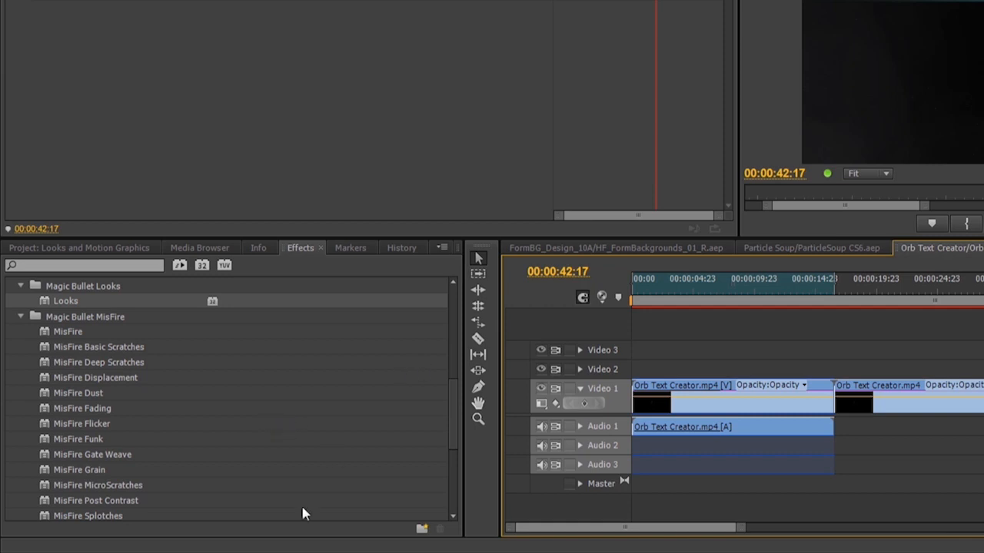
scroll(302, 509, up, 1)
scroll(302, 509, down, 4)
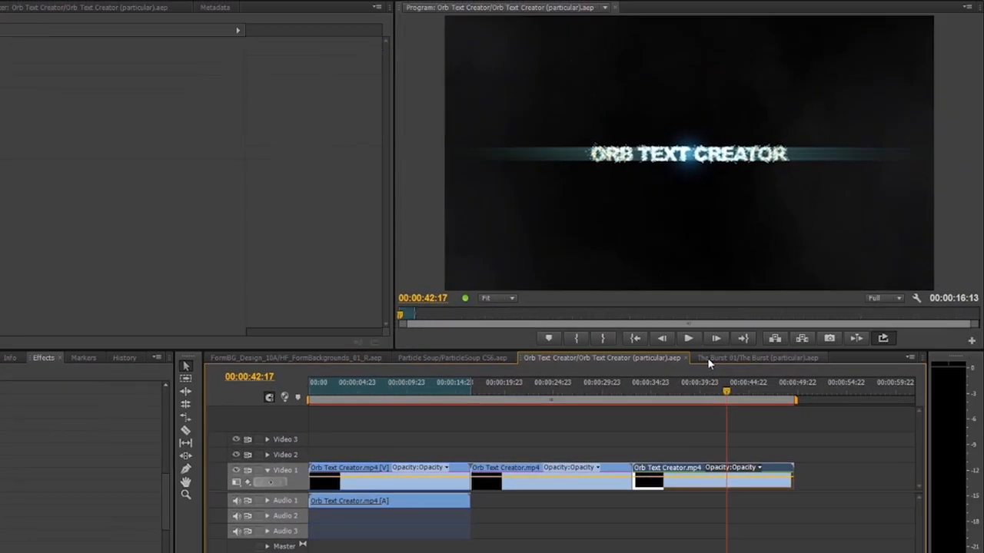
Switch to The Burst 01 sequence, play its first clip from near the start, and park at 00:00:02:23
click(707, 358)
click(376, 388)
drag(376, 388, 329, 406)
key(space)
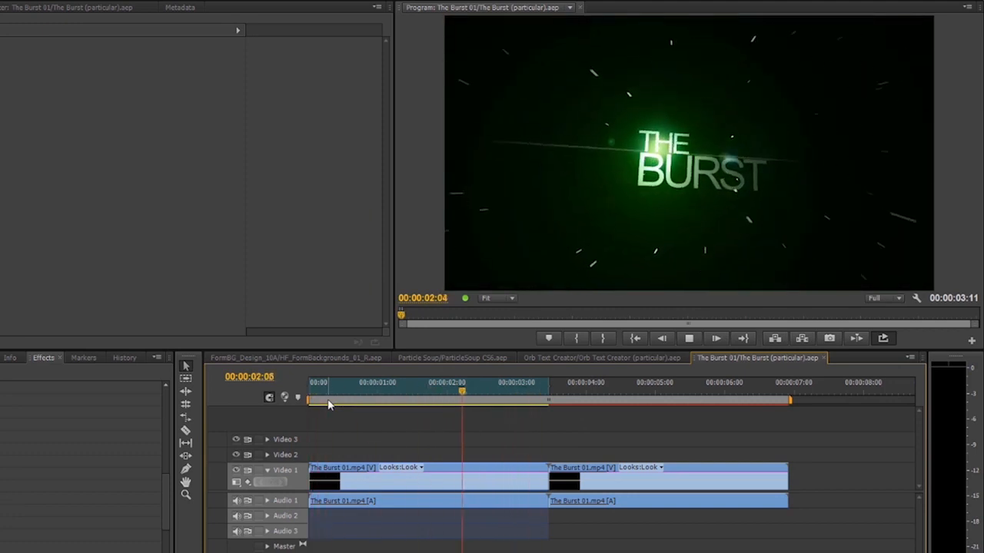
key(space)
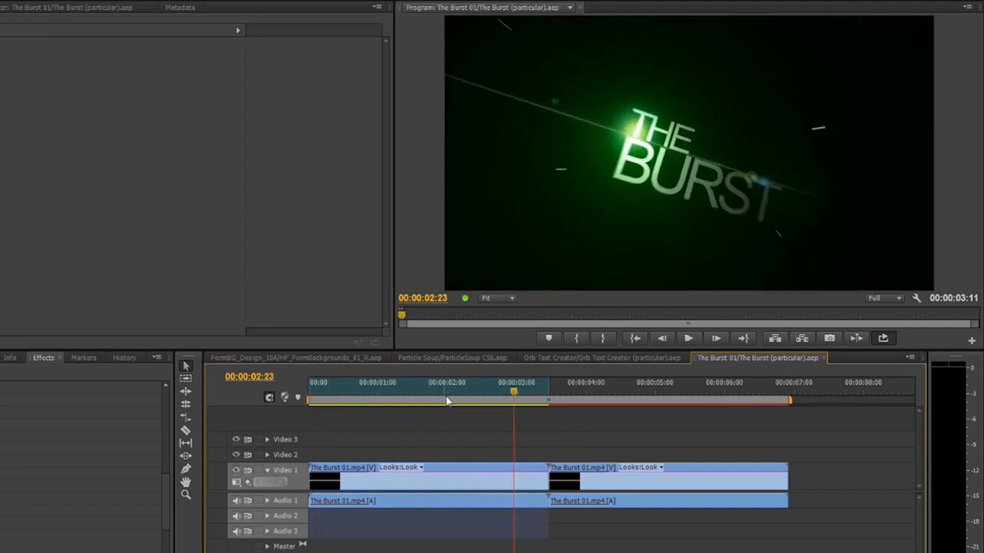
mouse_move(496, 391)
mouse_down()
mouse_move(528, 394)
mouse_move(511, 395)
mouse_up()
Enable MisFire Flicker on the first The Burst 01 clip, set Flicker Amount to 92, and check the frames around 00:00:03:01
click(632, 477)
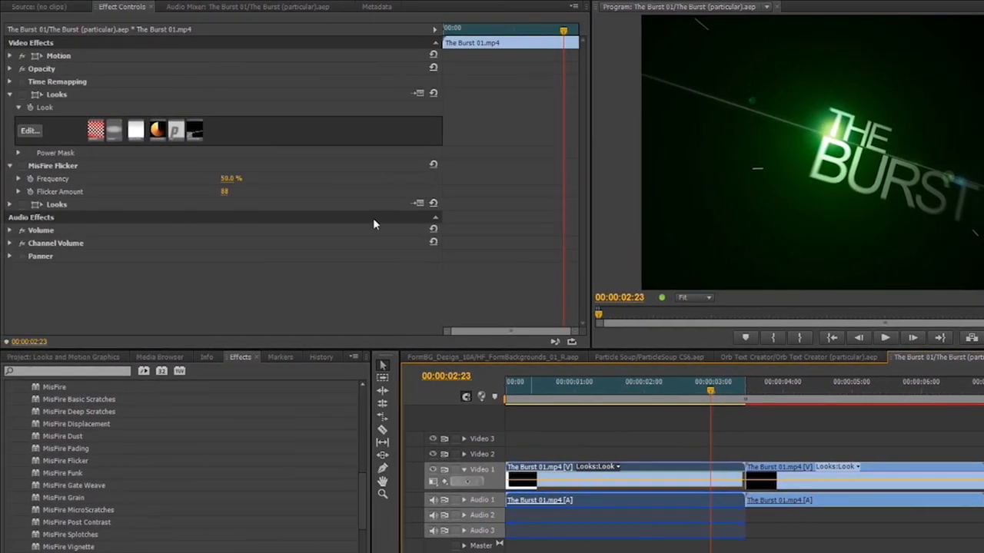
click(22, 166)
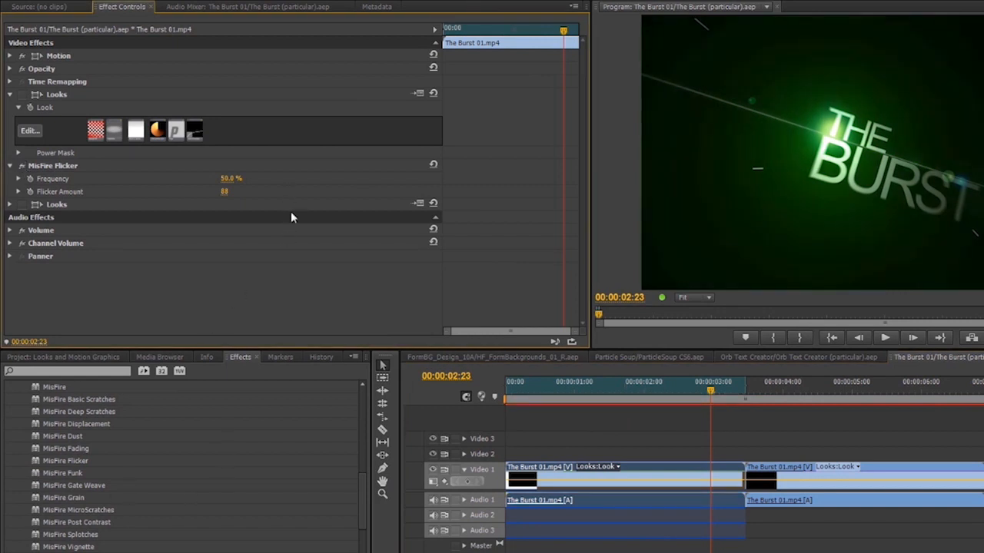
mouse_move(234, 192)
mouse_down()
mouse_move(224, 192)
mouse_move(237, 192)
mouse_move(235, 176)
mouse_up()
click(722, 393)
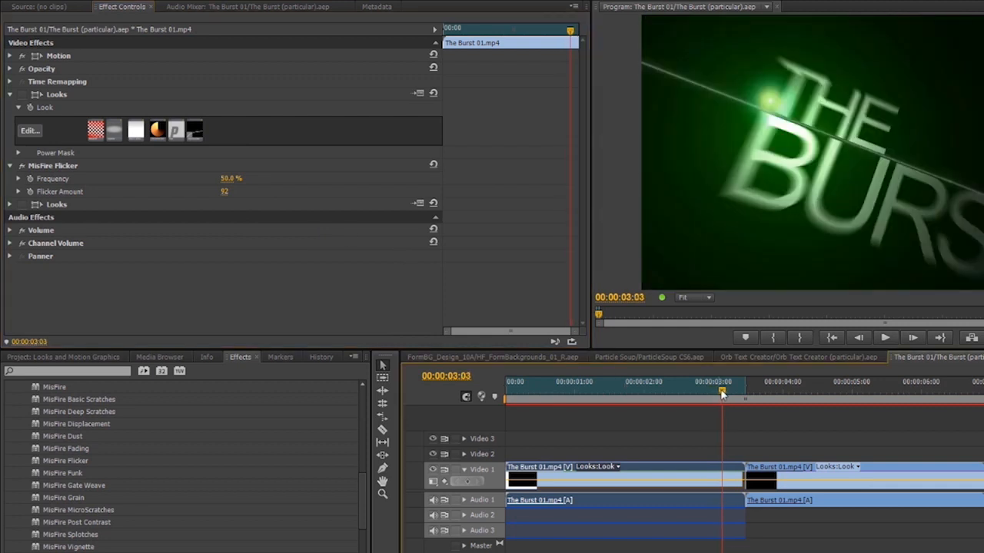
drag(723, 395, 717, 395)
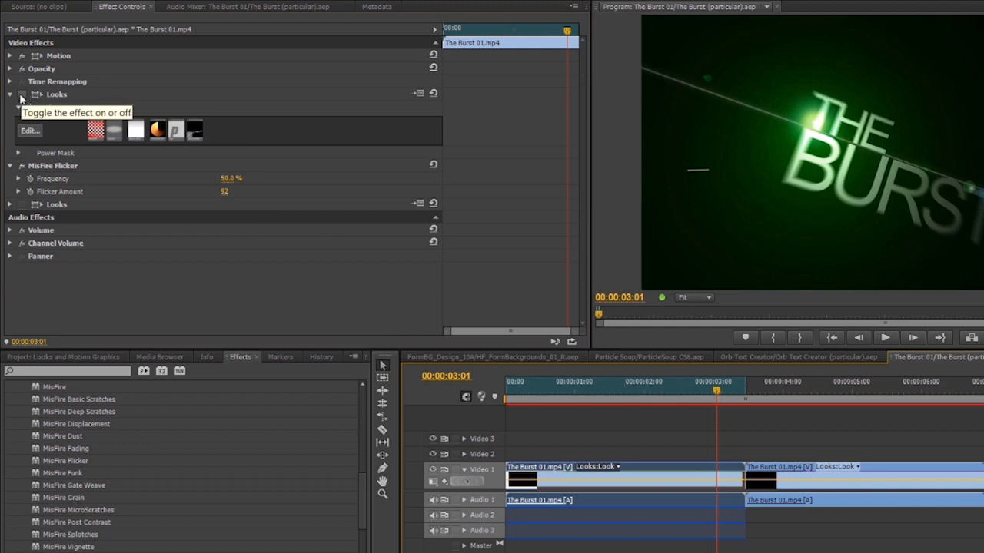
Turn on the upper Looks effect on the first The Burst 01 clip and open its look for editing
click(22, 94)
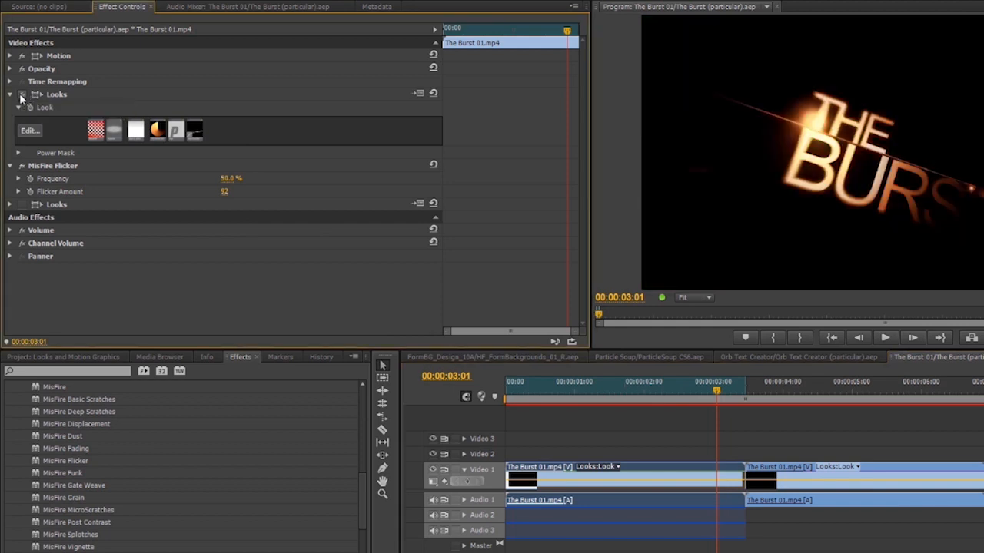
click(22, 94)
click(29, 133)
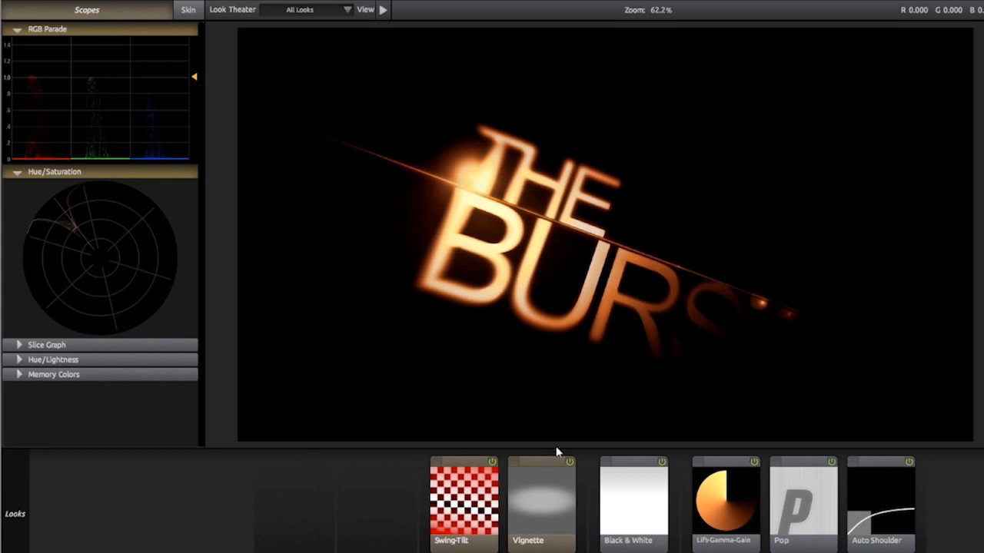
Toggle the Vignette tool off and on to compare its darkening of the title's edges, leaving it enabled
click(544, 507)
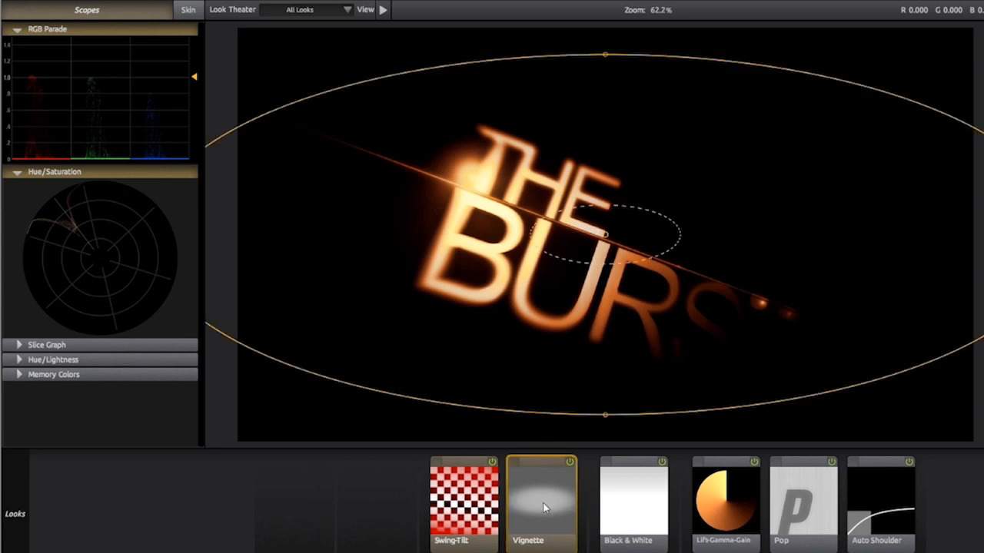
click(571, 463)
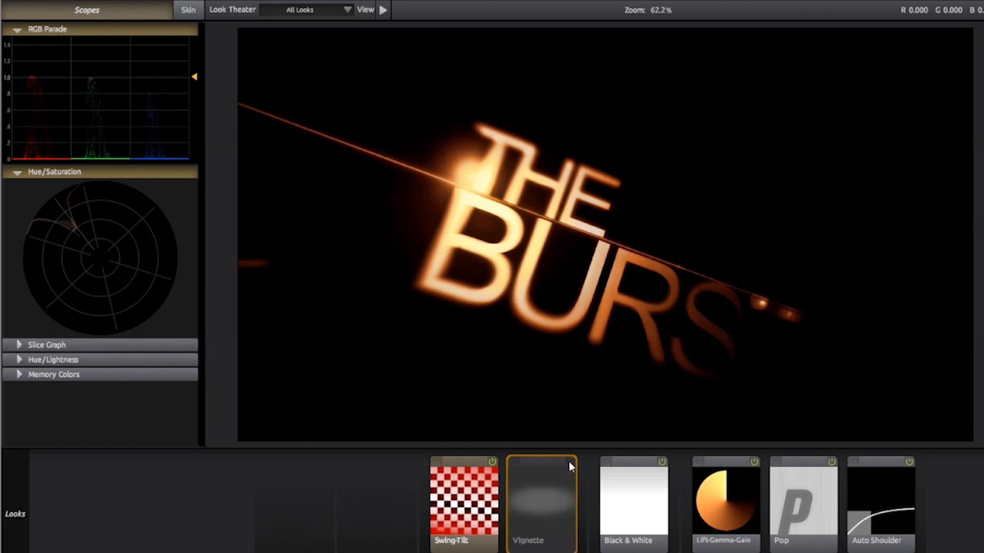
click(570, 463)
click(570, 463)
click(571, 464)
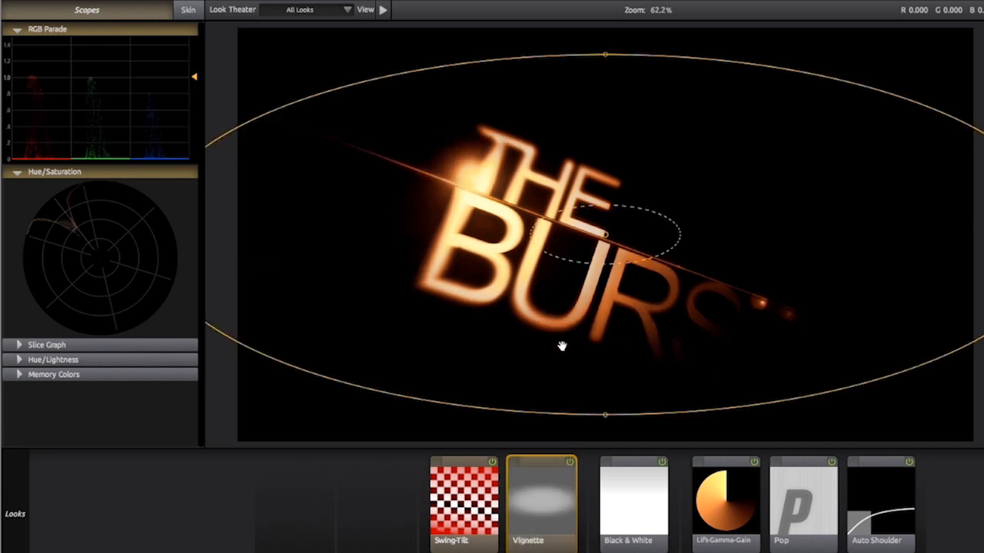
Shift the Swing-Tilt focus area upward in the preview, and switch the Black & White and Lift-Gamma-Gain tools back on
click(468, 504)
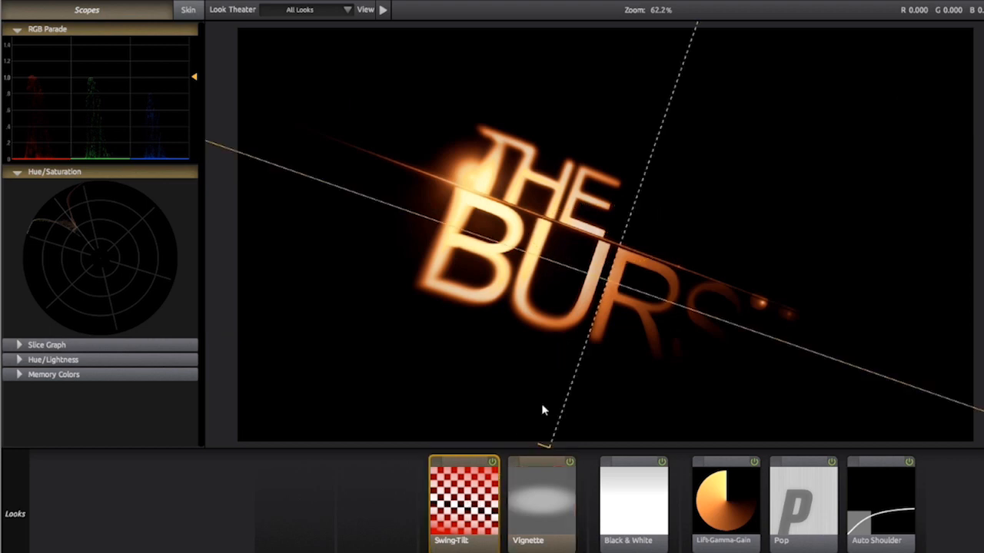
drag(630, 291, 643, 250)
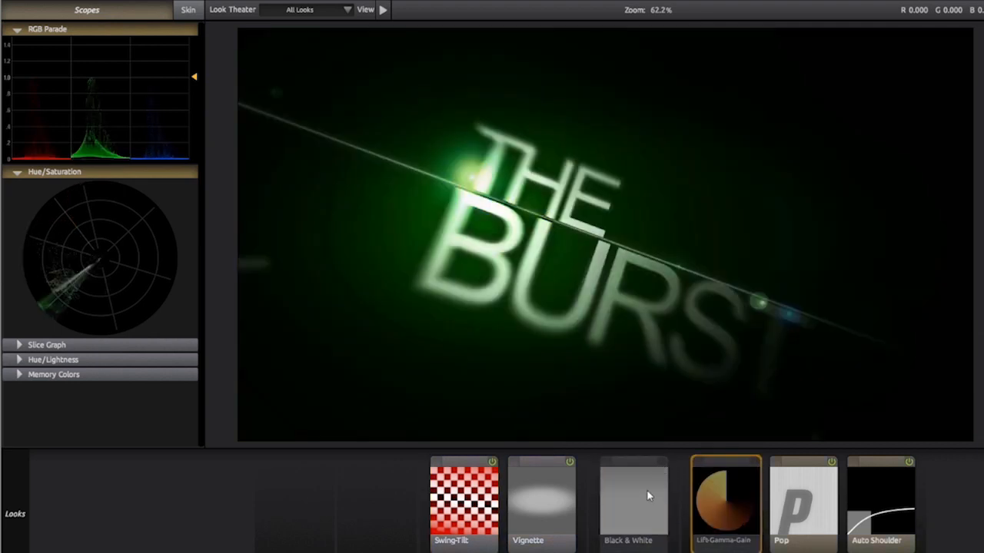
click(664, 467)
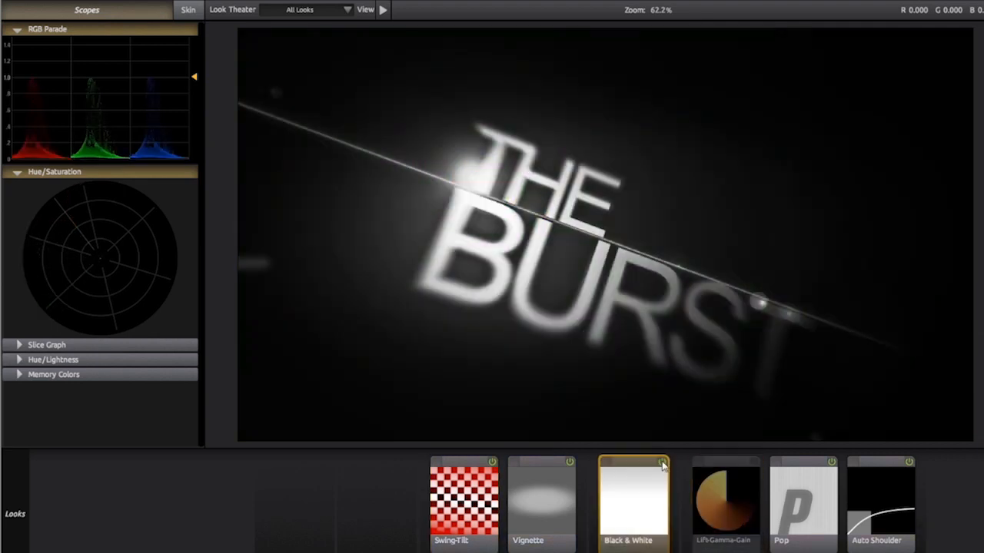
click(753, 462)
Toggle the Pop tool off and on to compare its effect on the title's glow, leaving it enabled
click(805, 508)
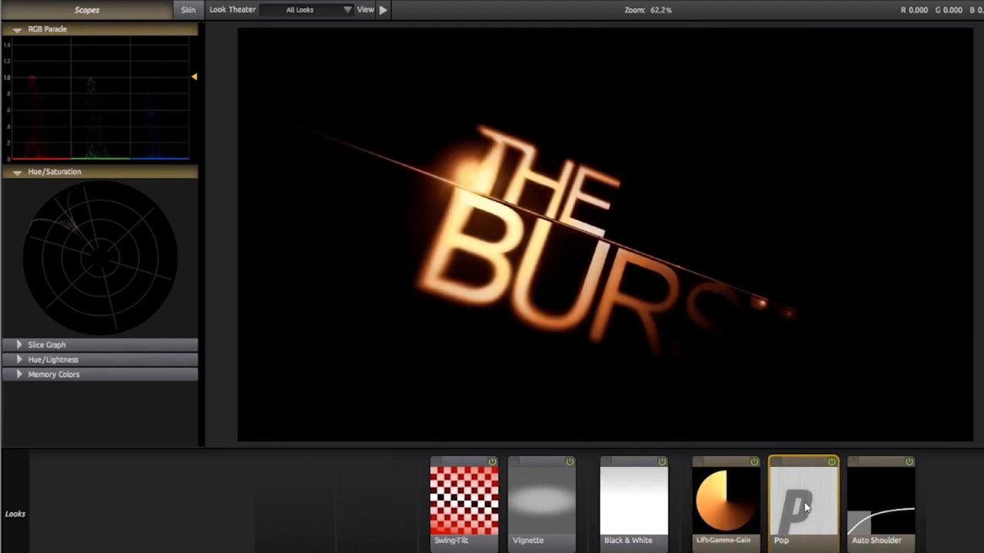
click(833, 463)
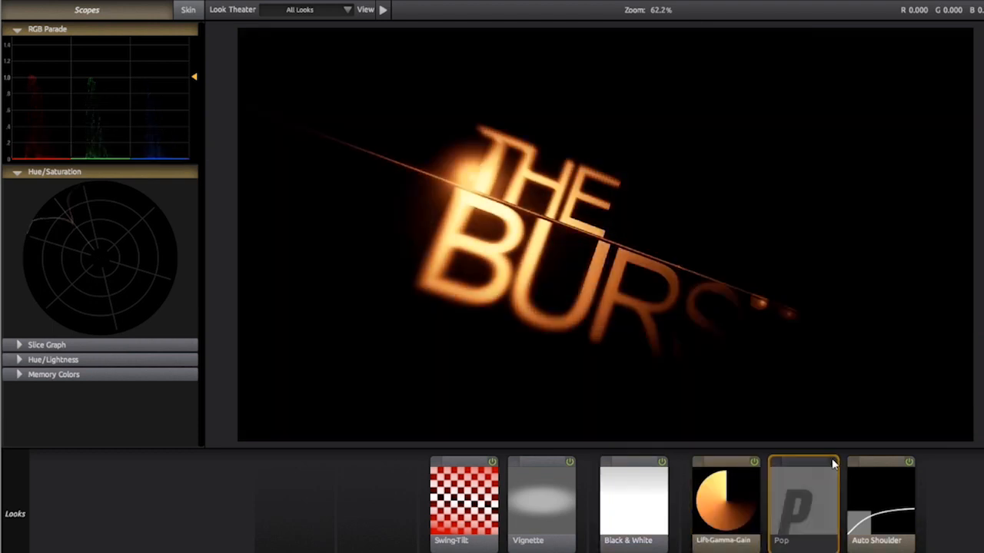
click(833, 464)
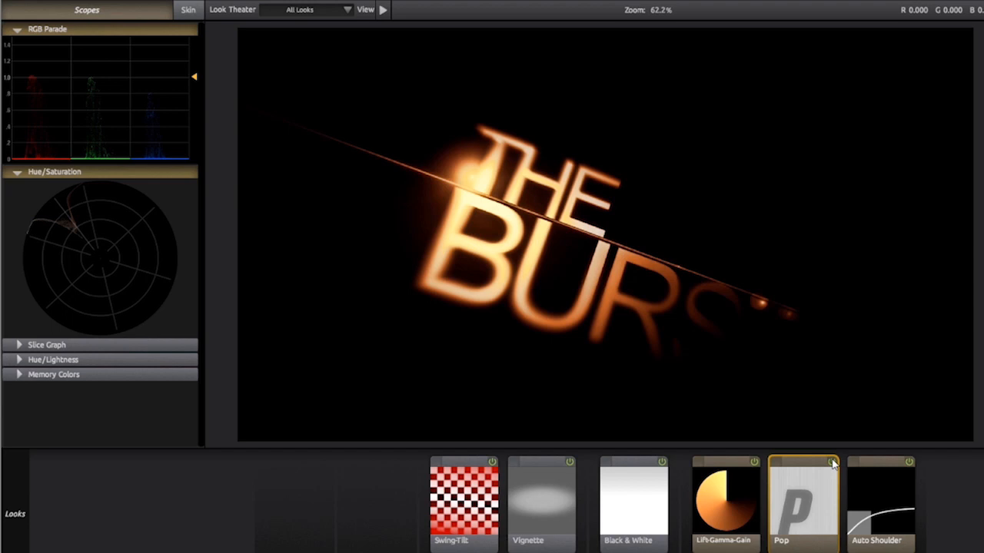
click(833, 463)
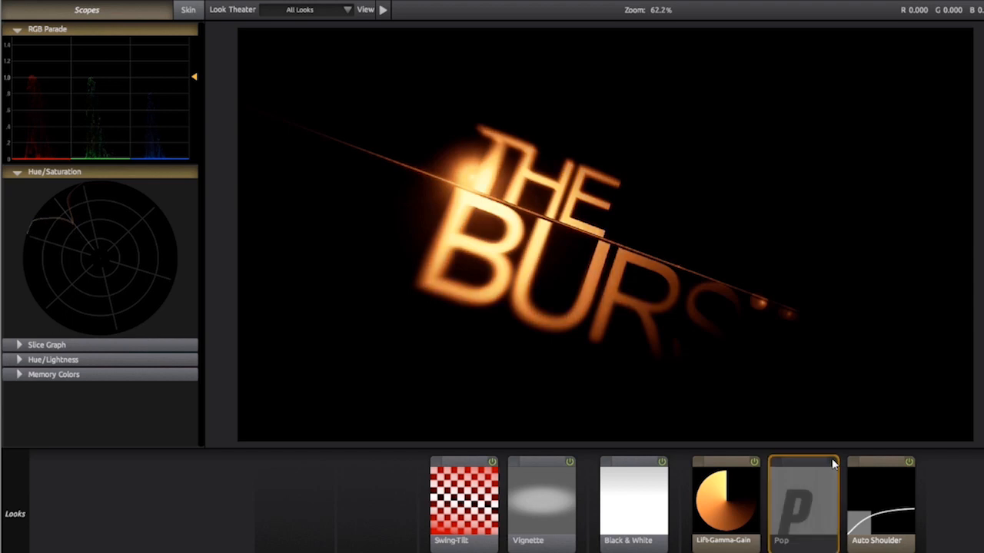
click(833, 463)
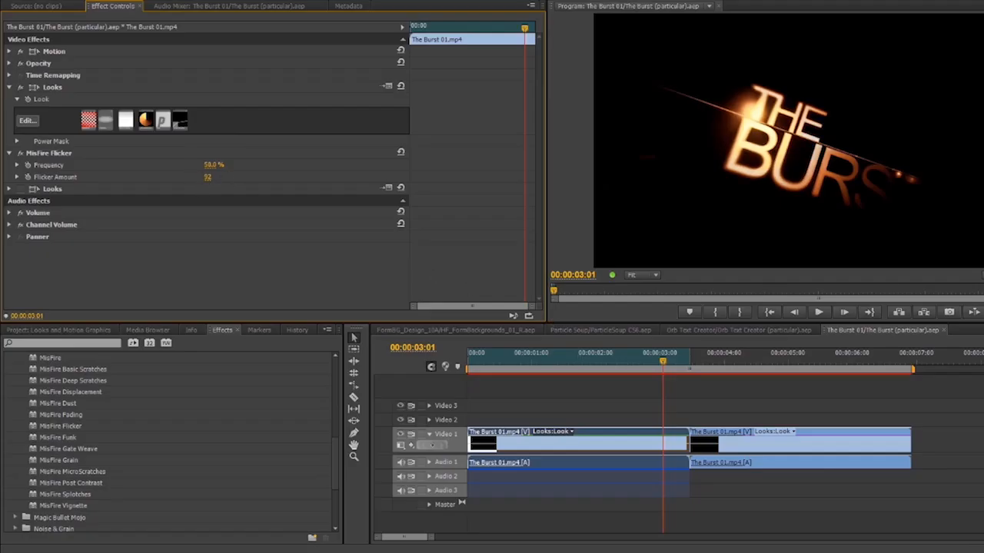
Reduce the MisFire Flicker amount and play the first The Burst 01 clip from near its start
mouse_move(207, 177)
mouse_down()
mouse_move(182, 177)
mouse_move(203, 177)
mouse_up()
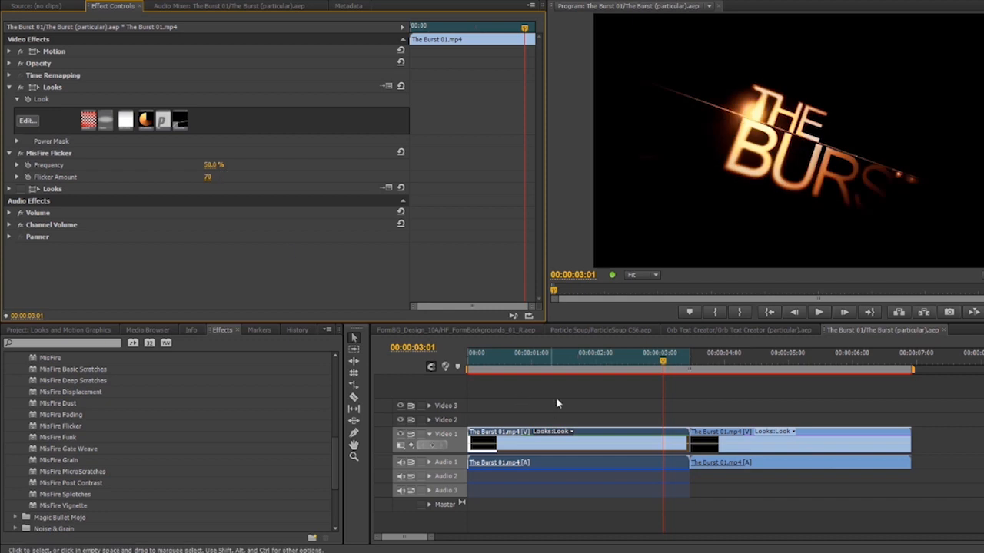
click(482, 355)
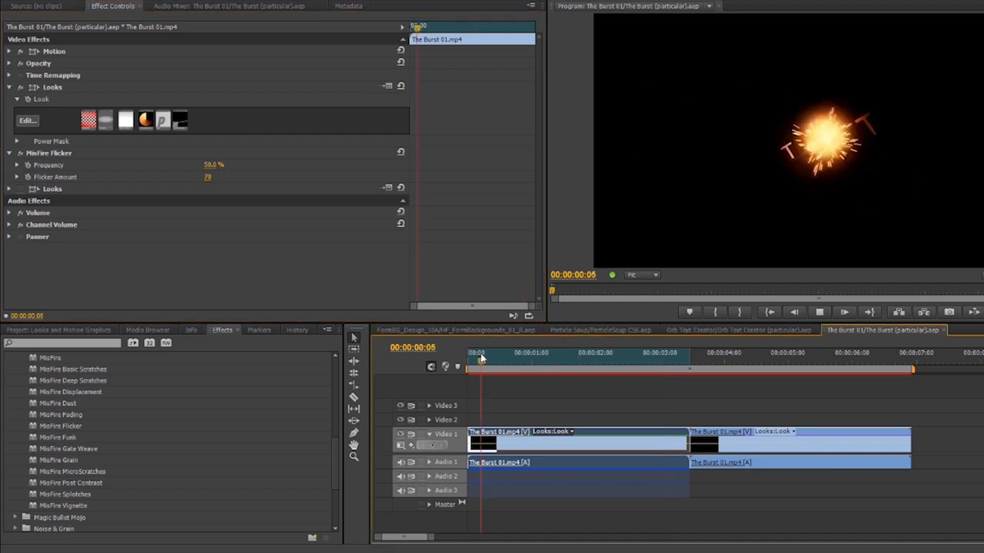
Play the first The Burst 01 clip and scrub it to 00:00:02:15 to review the flicker and look
key(Right)
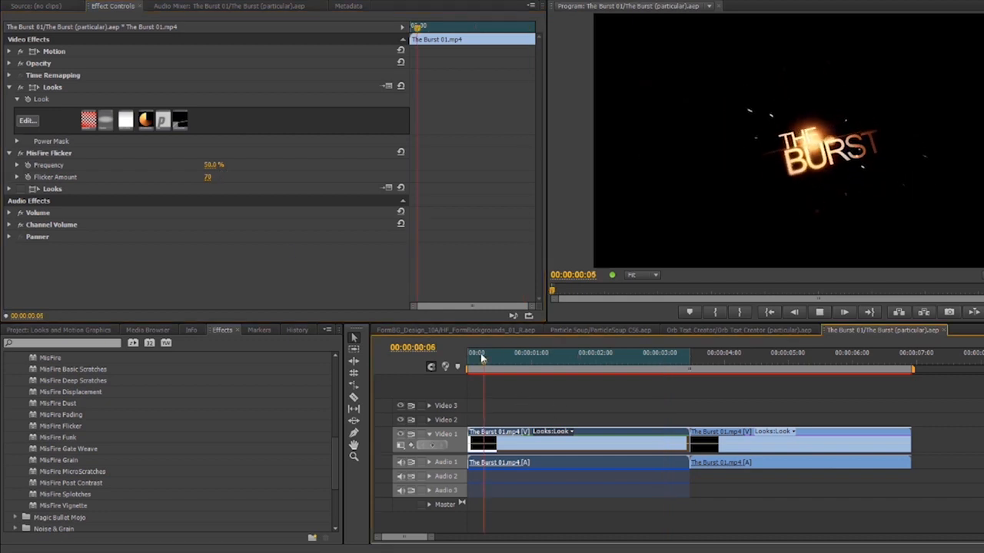
key(space)
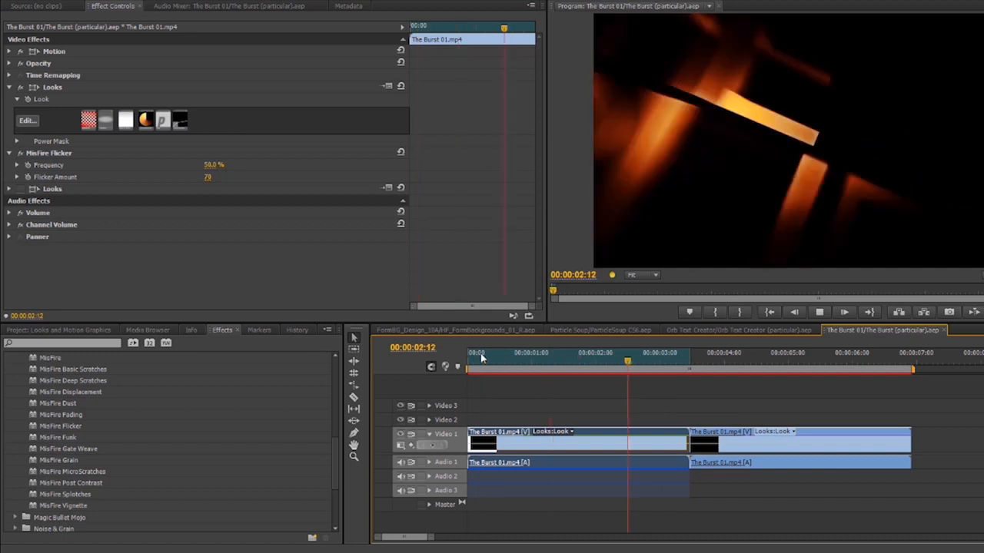
key(space)
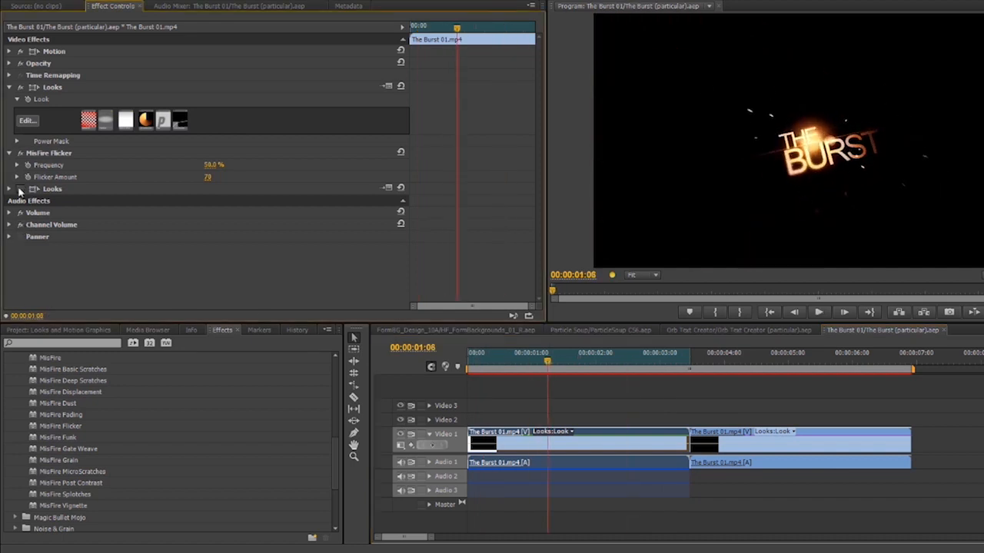
key(Left)
key(Left)
drag(582, 362, 635, 357)
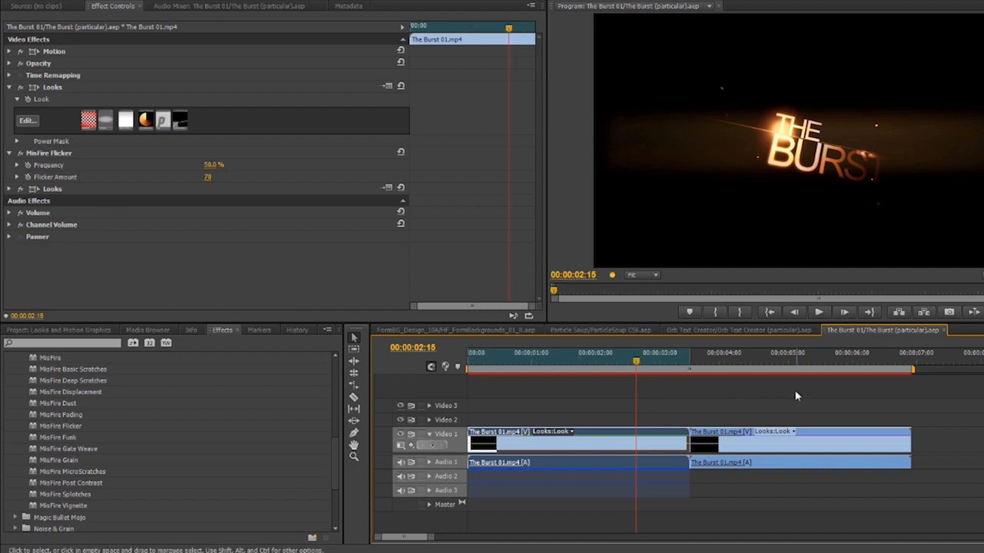
Scrub to 00:00:06:06 in the second The Burst 01 clip and open its look for editing
click(711, 355)
drag(710, 355, 881, 390)
mouse_move(857, 357)
mouse_down()
mouse_move(775, 349)
mouse_move(869, 356)
mouse_up()
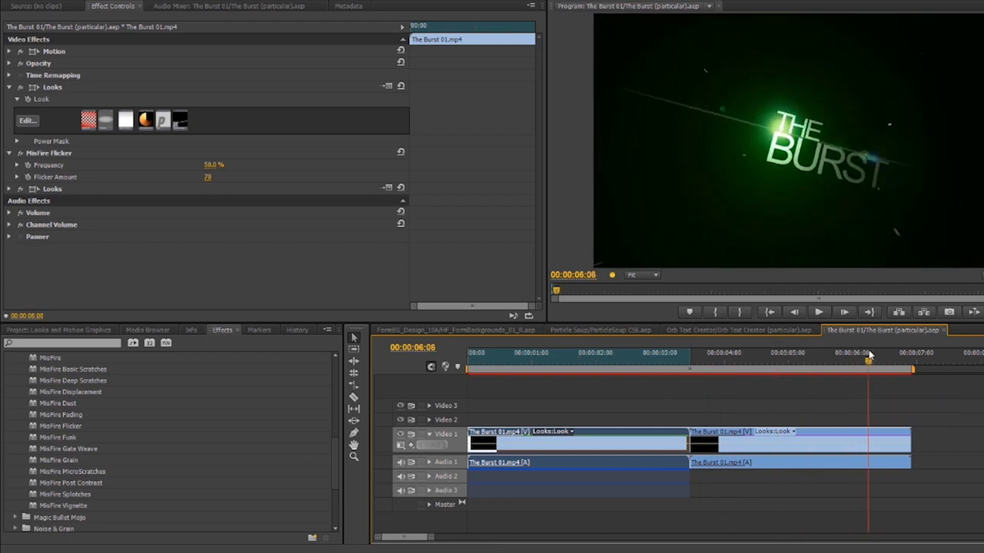
click(867, 442)
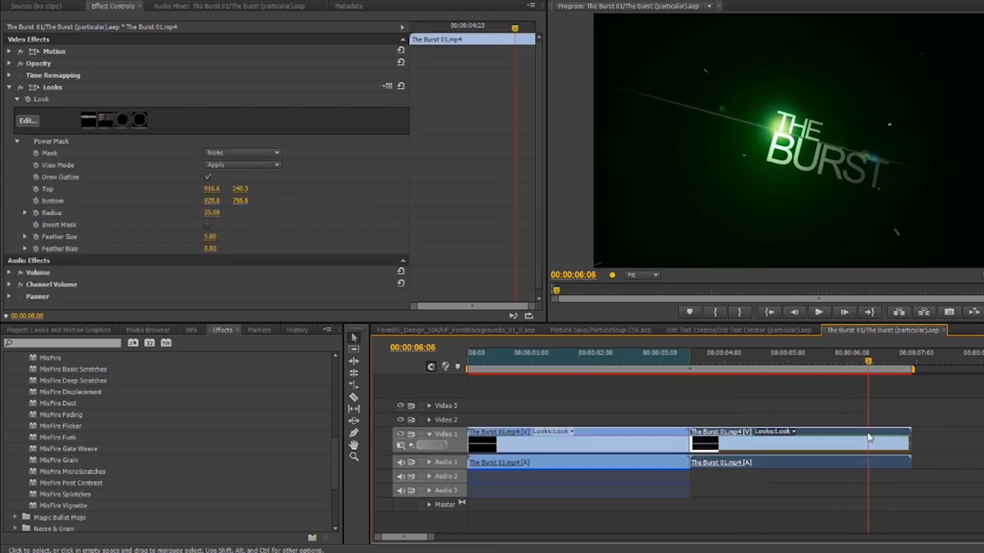
click(28, 121)
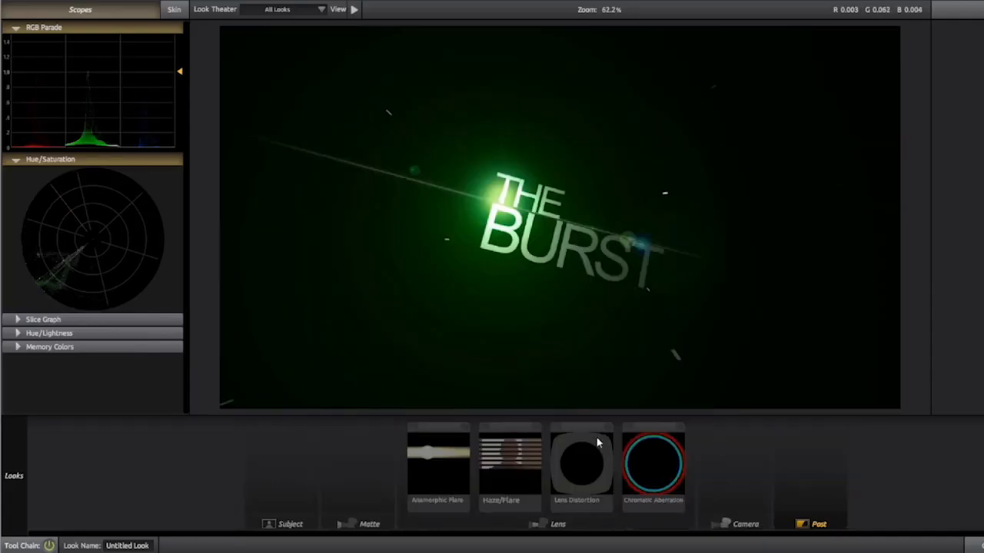
Toggle the Lens Distortion tool on and off to compare its effect on the title, leaving it enabled
click(607, 430)
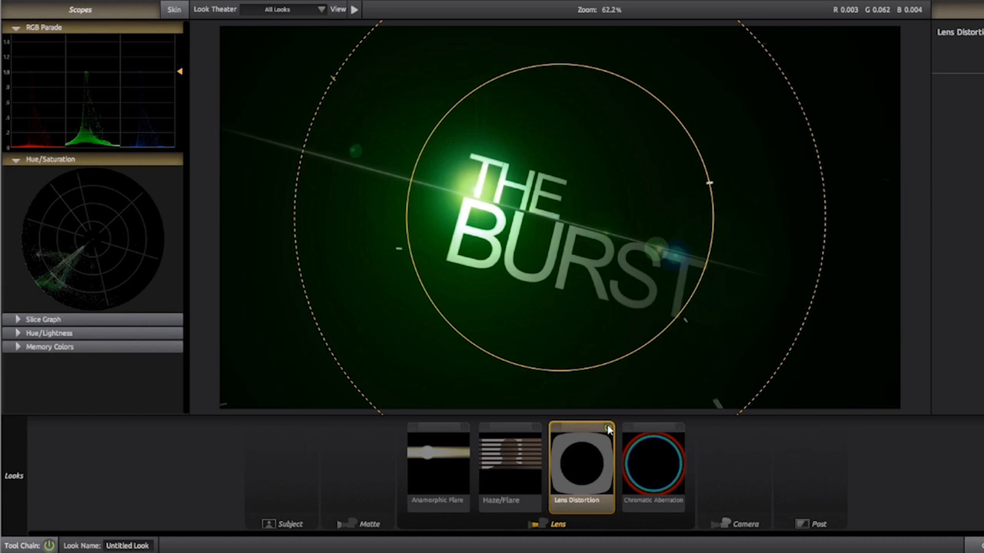
click(608, 429)
click(607, 430)
click(607, 430)
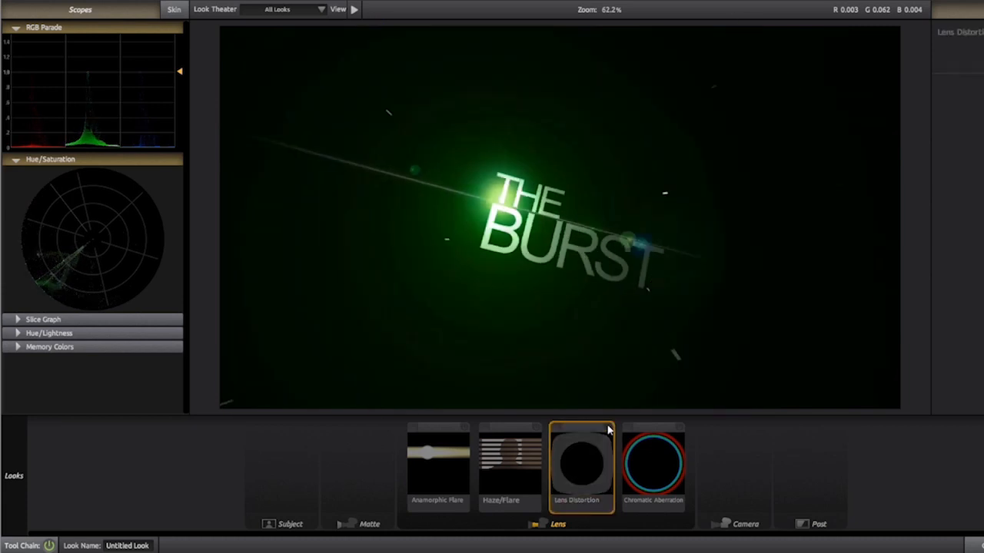
click(607, 431)
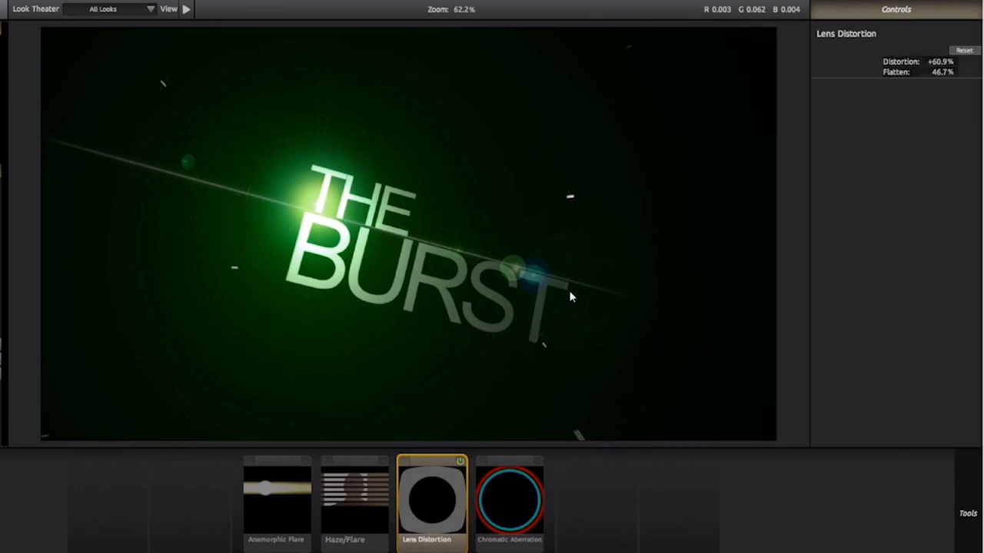
Reshape the Lens Distortion in the preview to a distortion of +57.5% and a flatten of 51.3%
drag(555, 305, 534, 290)
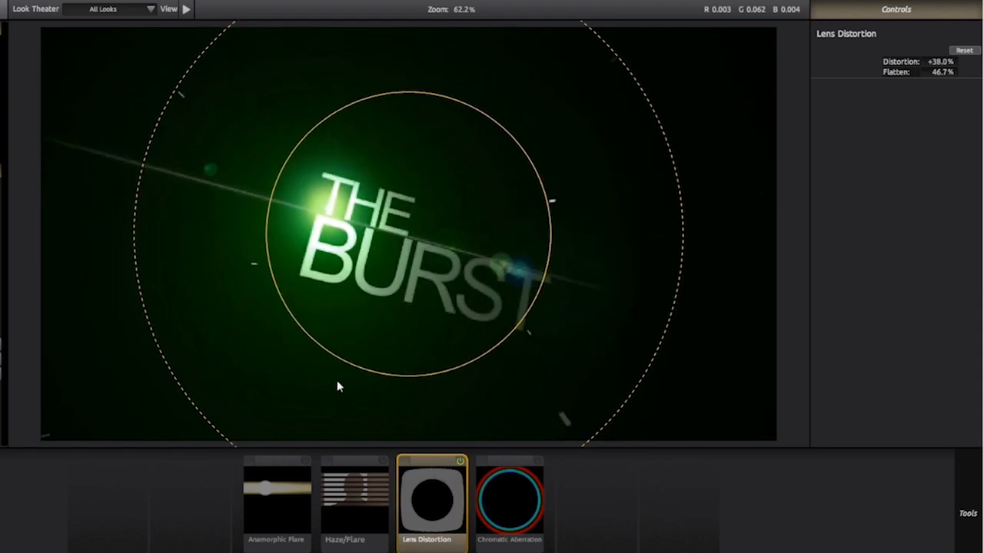
drag(617, 401, 641, 410)
drag(527, 306, 541, 336)
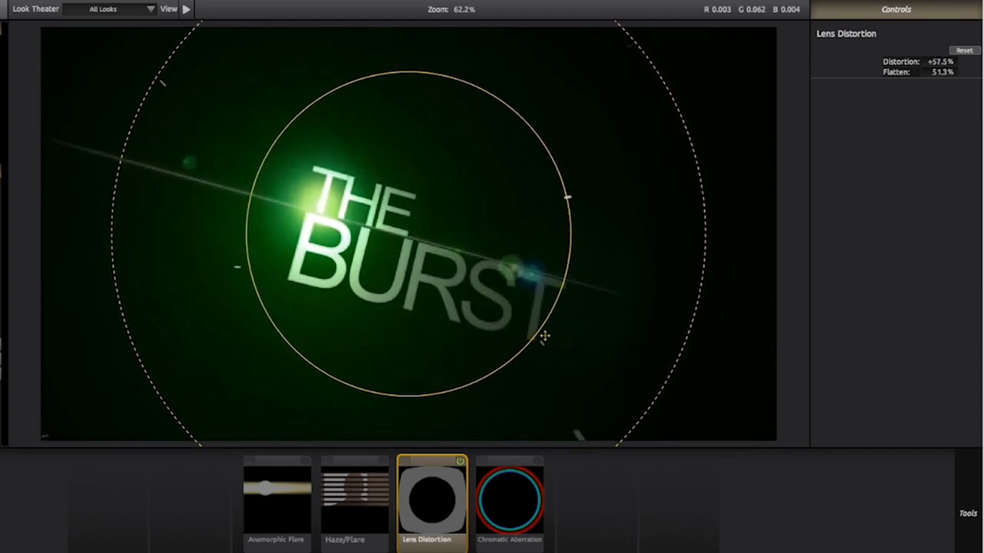
Switch on the Anamorphic Flare and Haze/Flare tools, and fine-tune the Lens Distortion amount to +58.8%
click(306, 467)
click(384, 461)
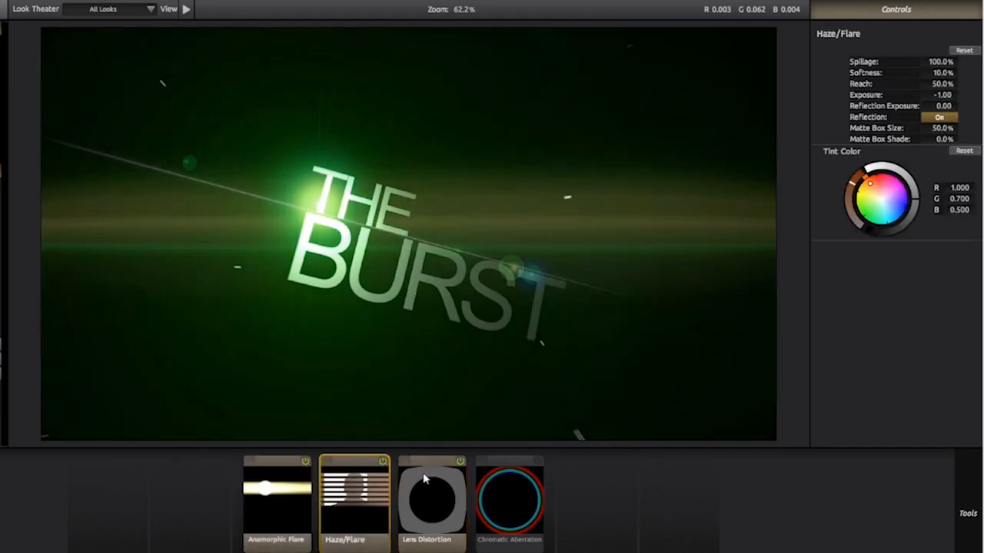
click(450, 488)
mouse_move(474, 394)
mouse_down()
mouse_move(455, 358)
mouse_move(477, 408)
mouse_move(445, 355)
mouse_move(479, 413)
mouse_move(456, 361)
mouse_move(482, 406)
mouse_move(472, 382)
mouse_up()
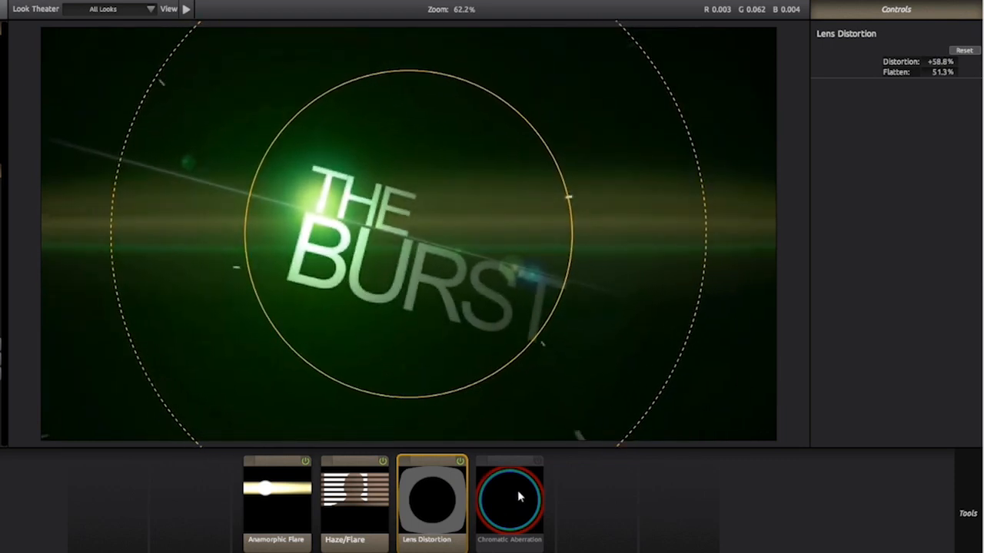
Switch on the Chromatic Aberration tool and set its Red/Cyan value to -6.310
click(535, 475)
click(537, 462)
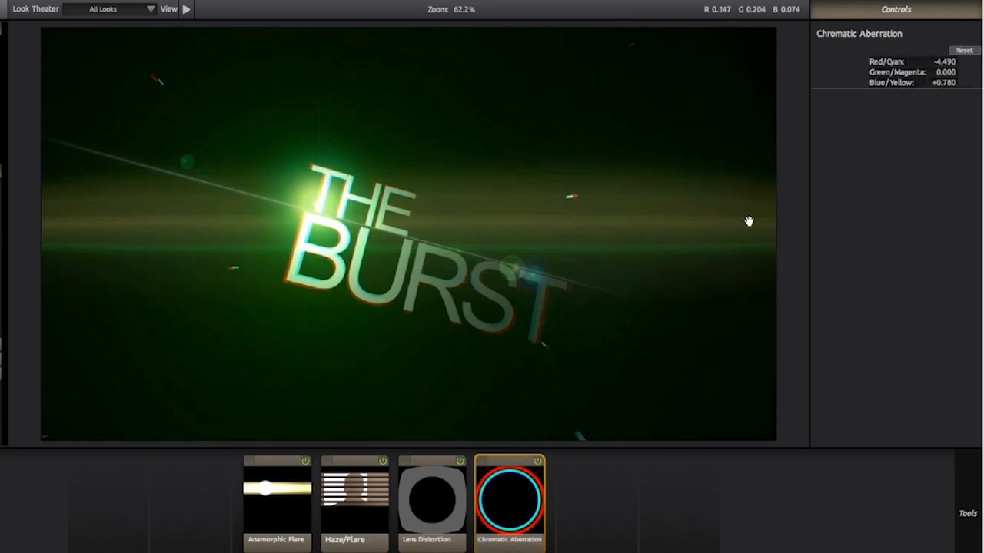
mouse_move(933, 61)
mouse_down()
mouse_move(946, 60)
mouse_move(924, 61)
mouse_up()
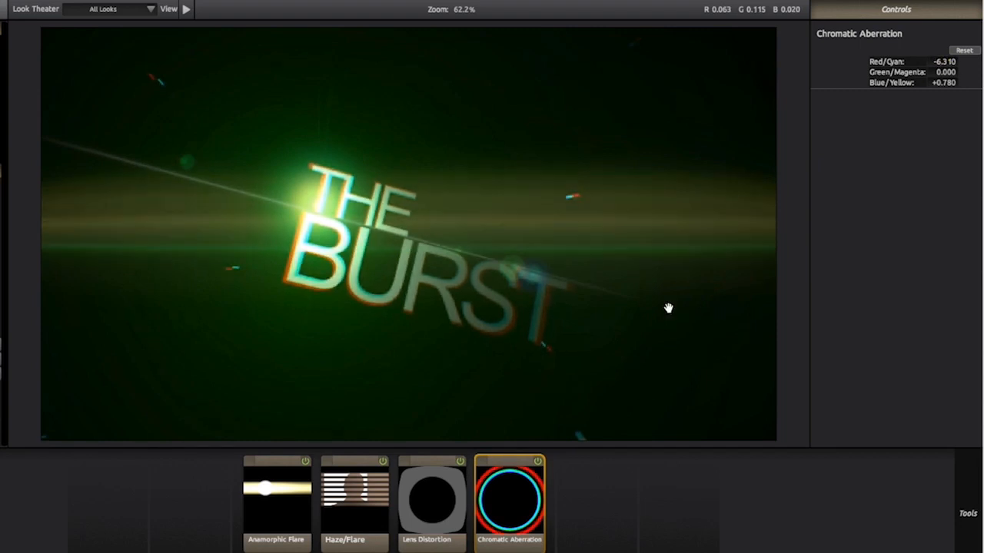
Compare the title with Chromatic Aberration off and on, and adjust its Red/Cyan value to -5.400
click(537, 461)
click(537, 461)
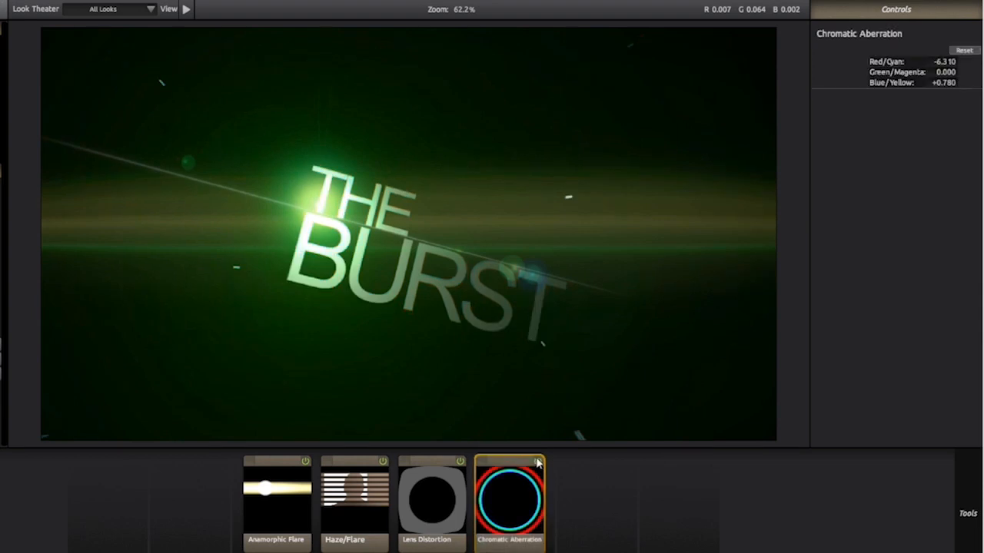
click(537, 461)
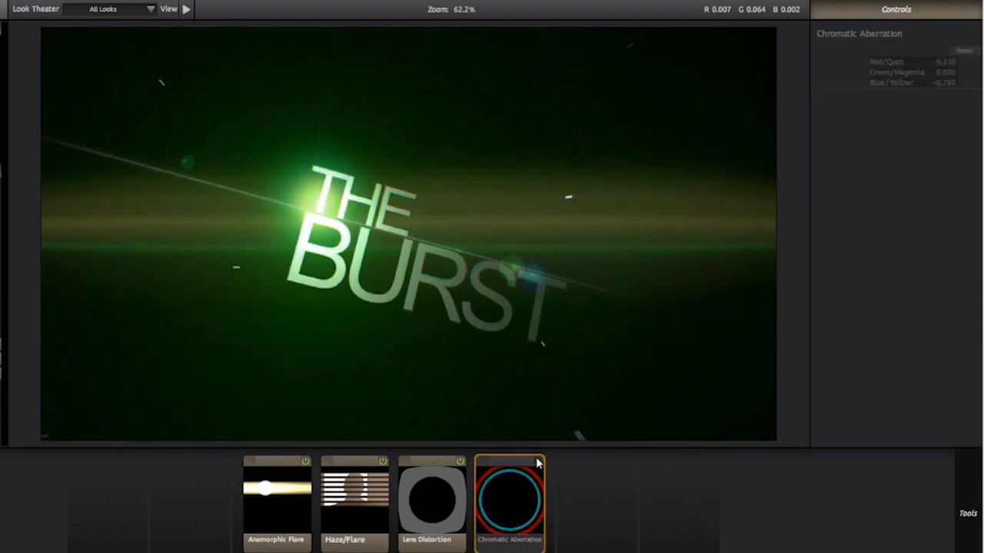
click(538, 462)
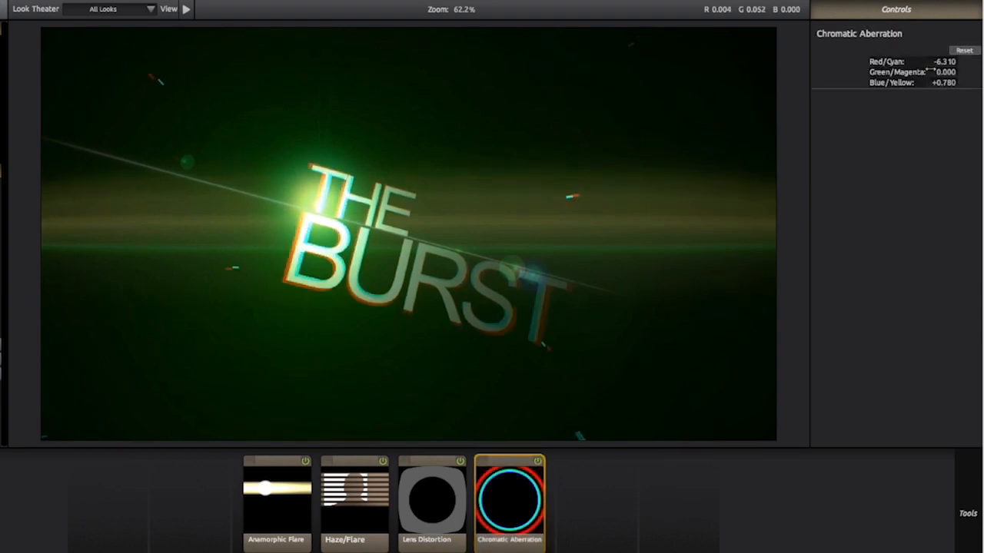
drag(945, 62, 924, 61)
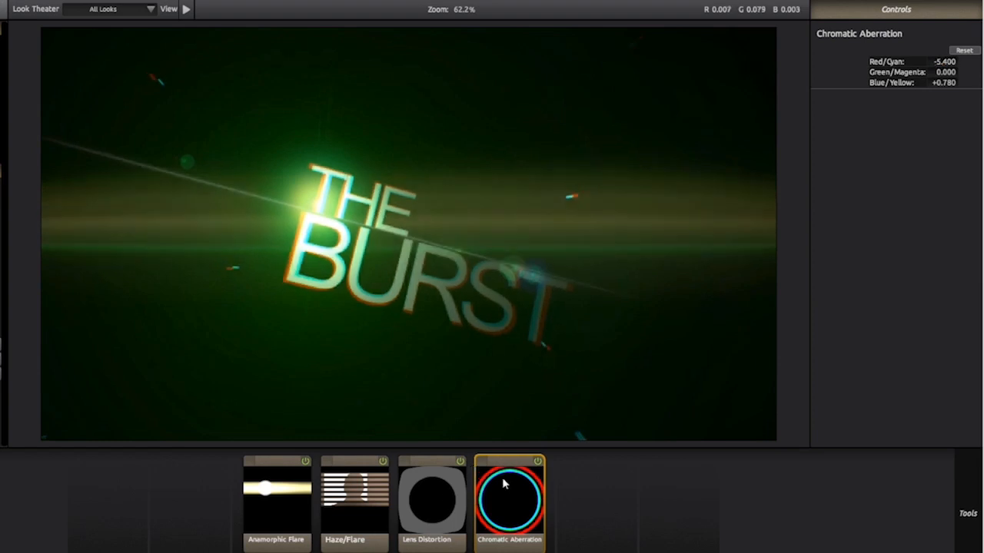
Recheck Chromatic Aberration off and on, leaving it enabled, and review the finished look in the sequence at 00:00:06:09
click(538, 462)
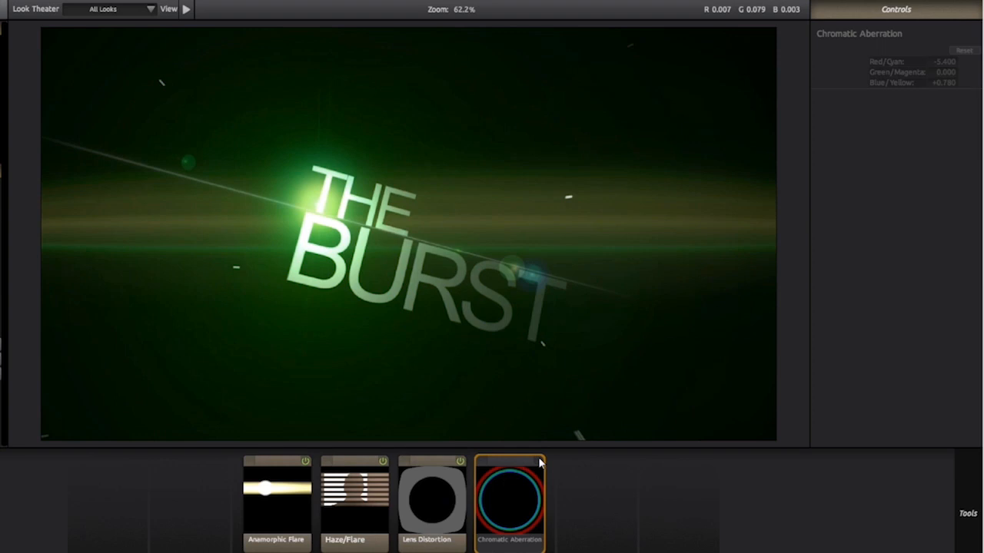
click(539, 462)
click(539, 461)
click(538, 462)
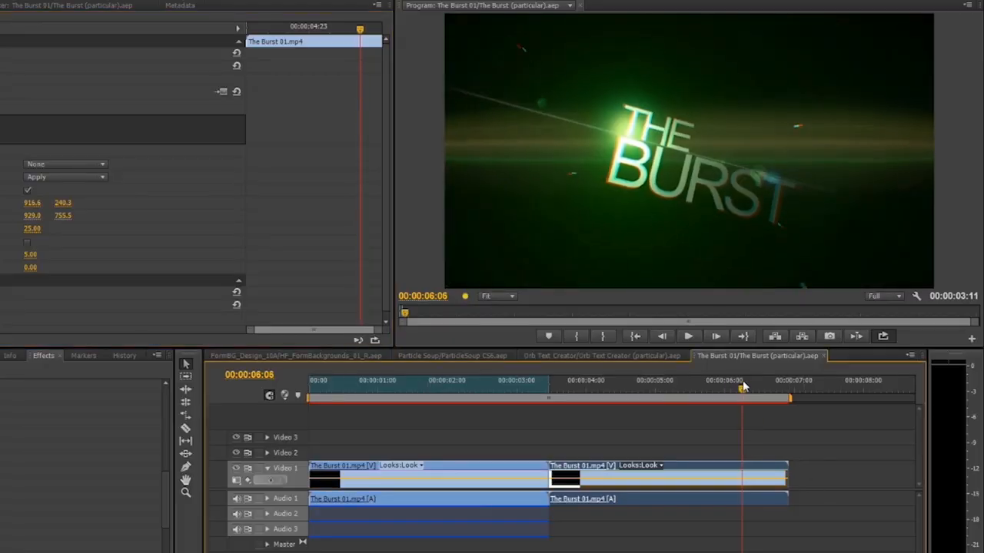
mouse_move(742, 387)
mouse_down()
mouse_move(758, 388)
mouse_move(676, 383)
mouse_move(760, 390)
mouse_move(743, 388)
mouse_move(752, 386)
mouse_up()
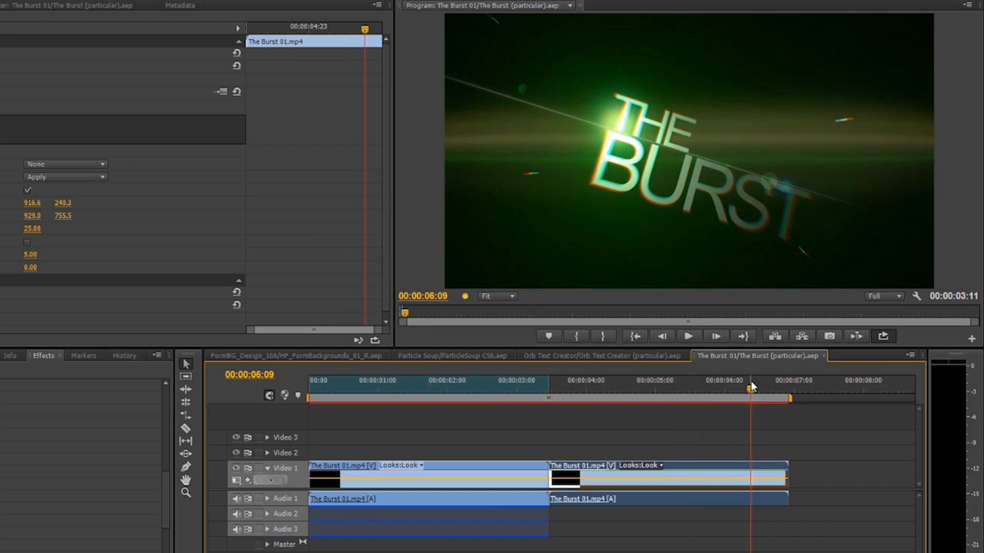